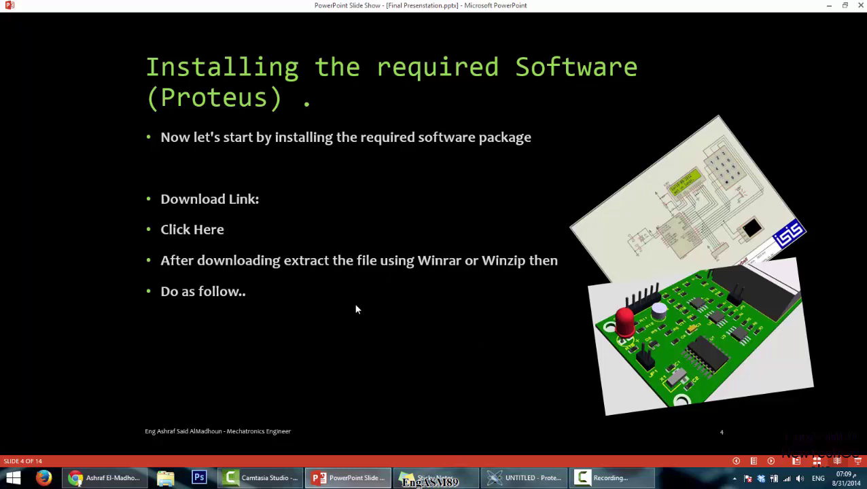
Step: Switch from the presentation to Proteus and start a new project named FirstProject
left_click(452, 301)
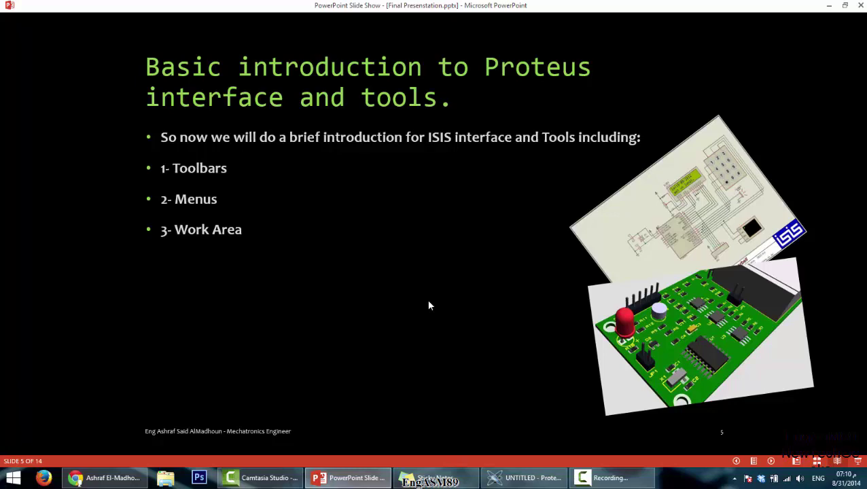
left_click(528, 479)
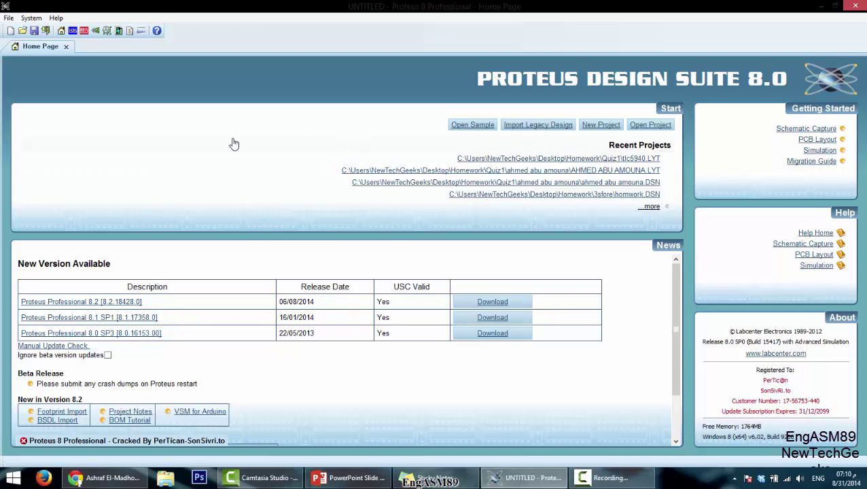
left_click(9, 17)
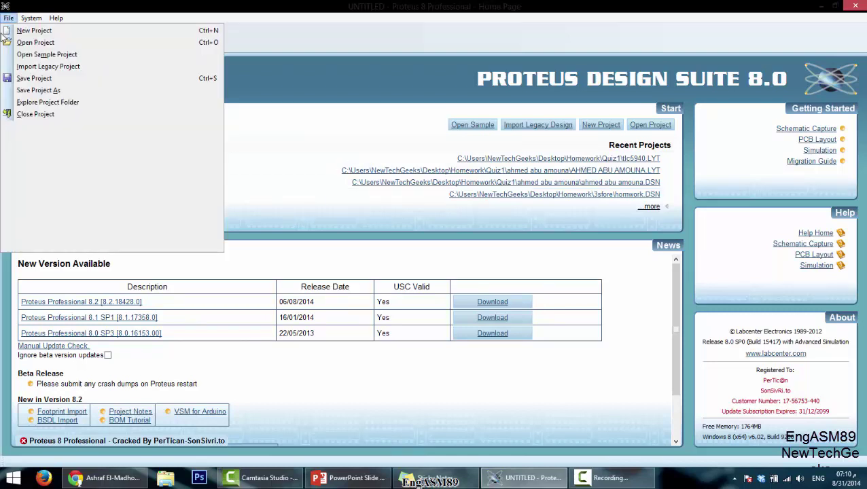
left_click(13, 31)
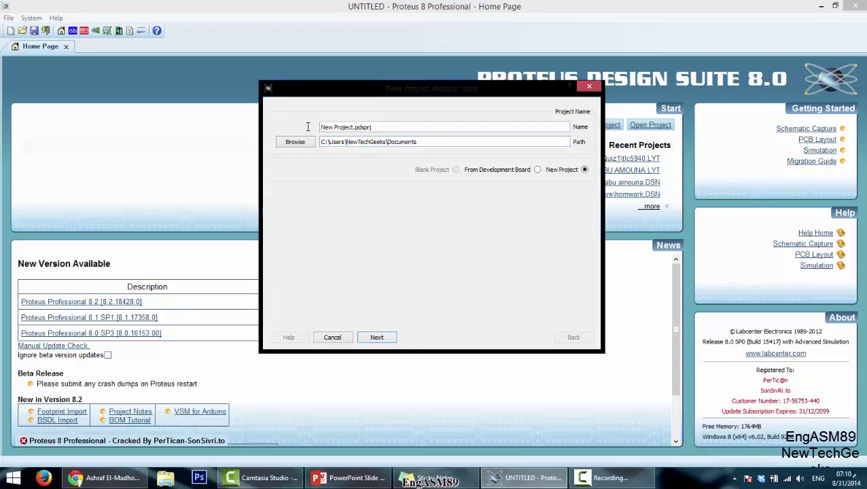
left_click_drag(321, 128, 352, 128)
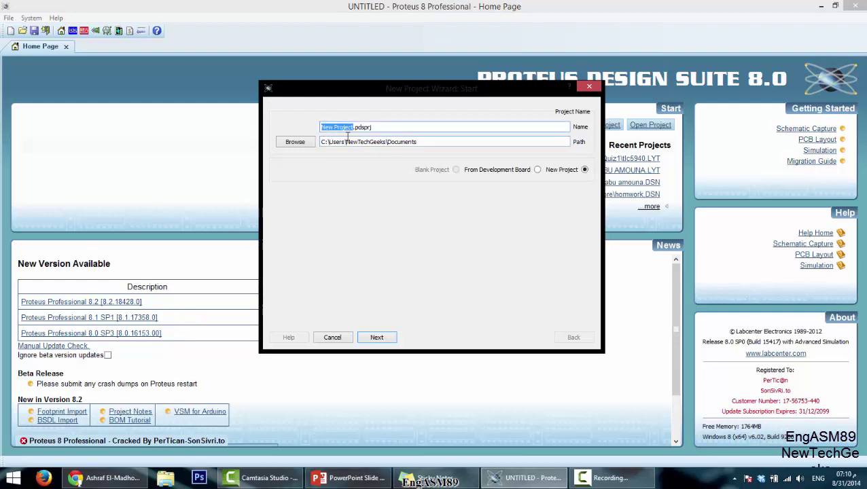
type("FirstProject")
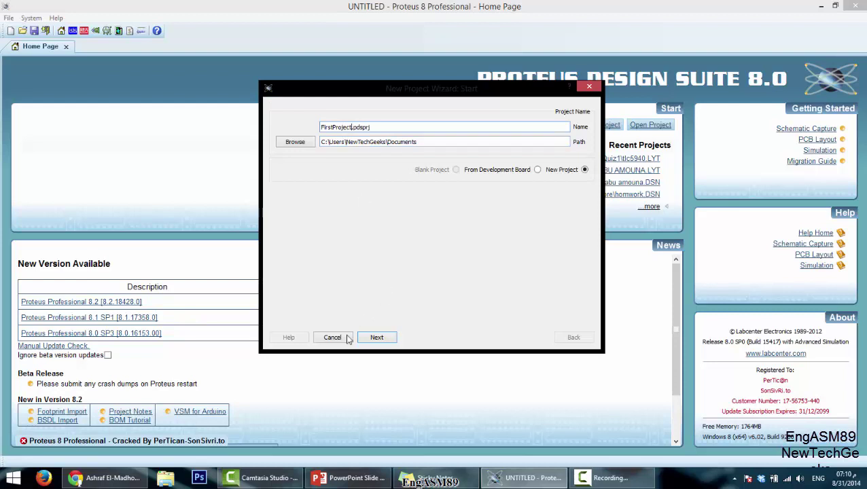
Step: Complete the new project wizard with no PCB layout and no firmware project
left_click(384, 340)
left_click(381, 339)
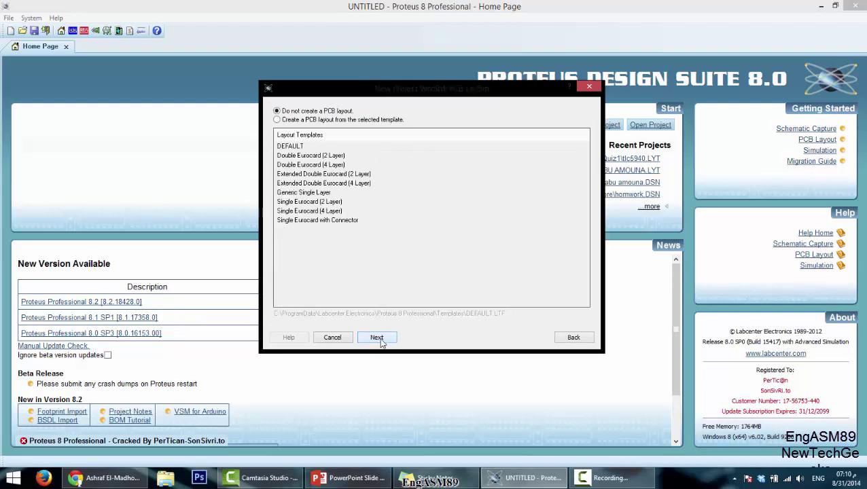
left_click(379, 339)
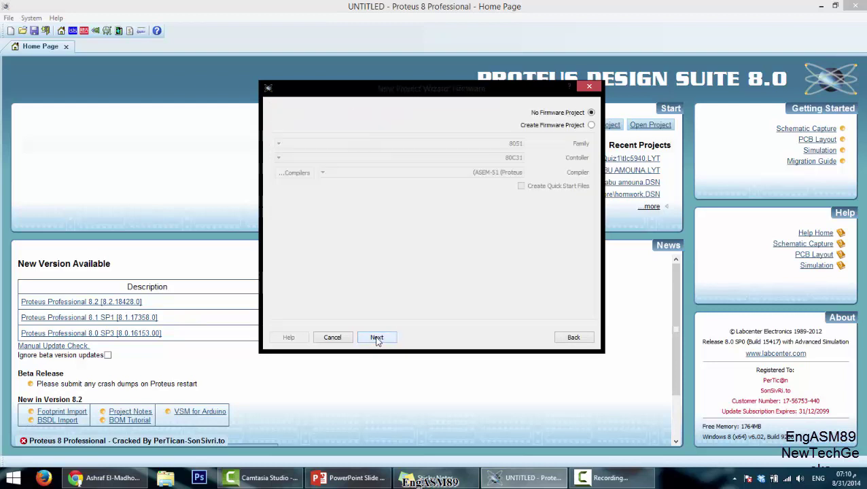
left_click(378, 338)
left_click(376, 338)
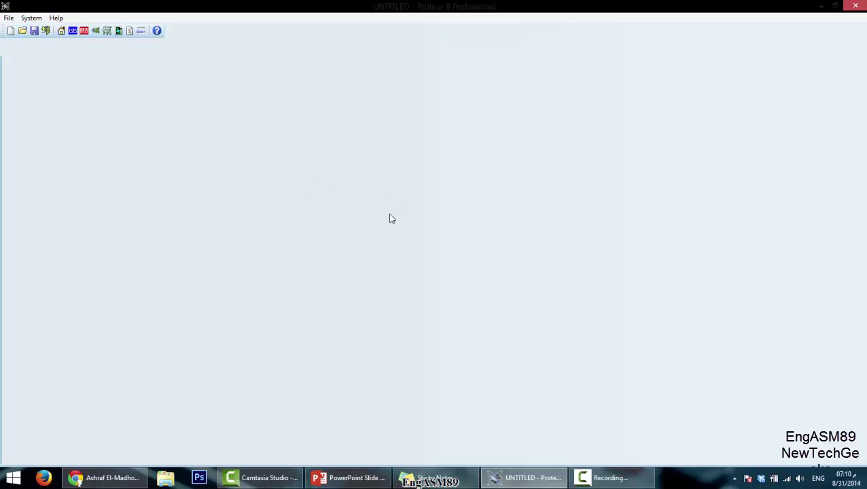
Step: Examine the project's PCB Layout, Physical Partlist View and Bill of Materials modules, closing each to return to Schematic Capture
left_click(73, 31)
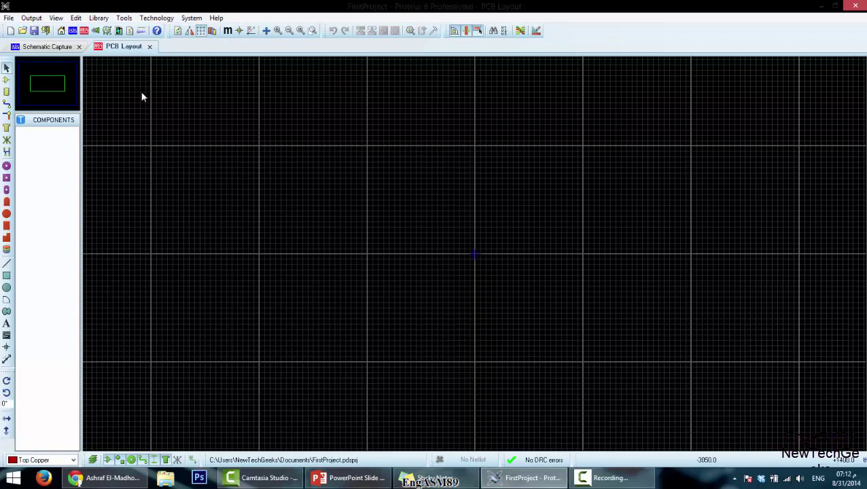
left_click(150, 46)
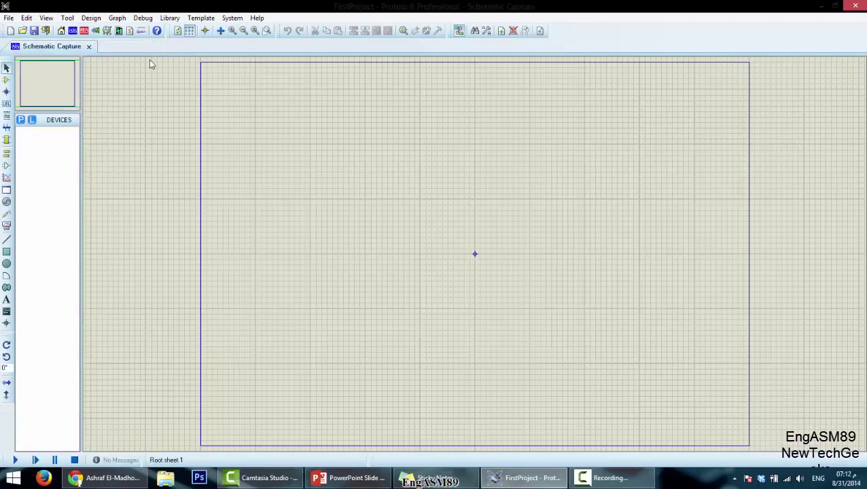
left_click(119, 32)
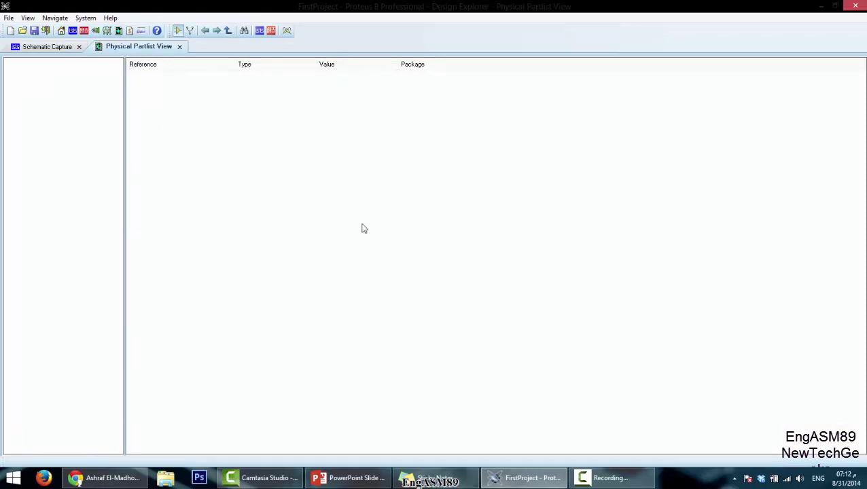
left_click(107, 37)
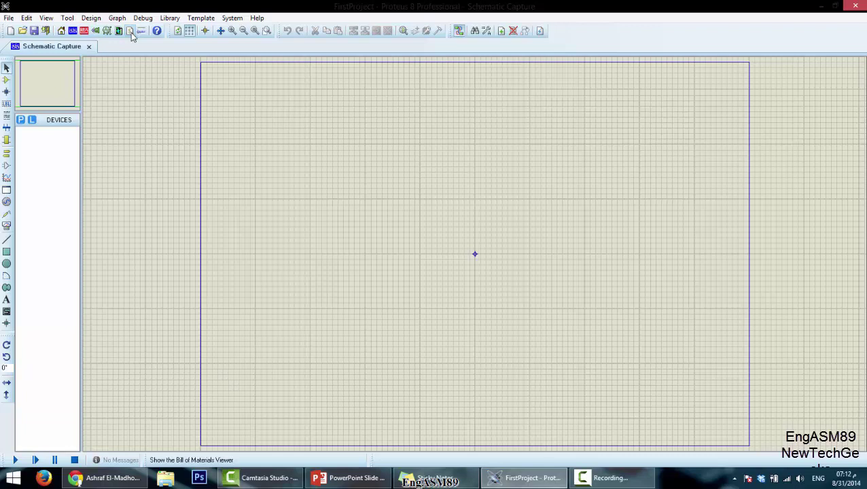
left_click(131, 33)
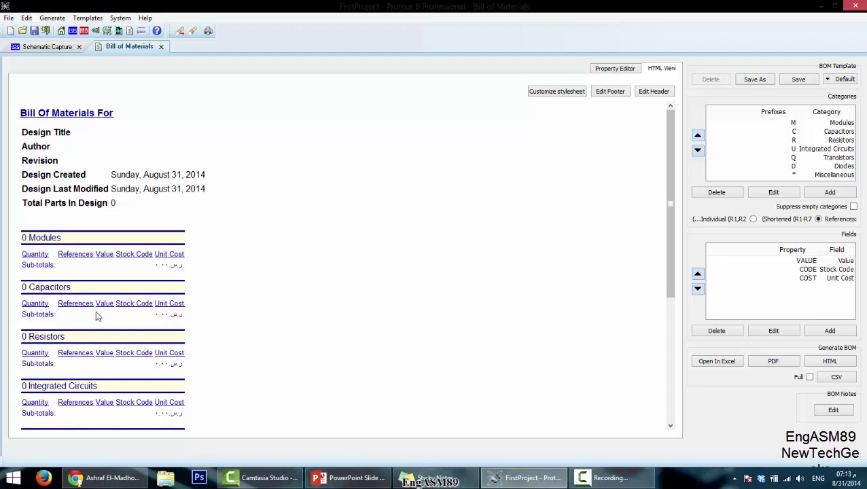
left_click(161, 46)
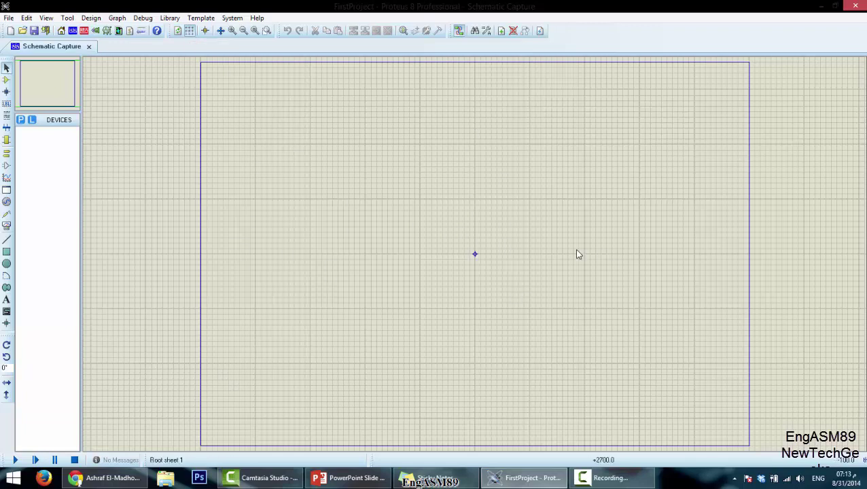
Step: Cycle the schematic's grid display from hidden to dots and back to lines
left_click(190, 32)
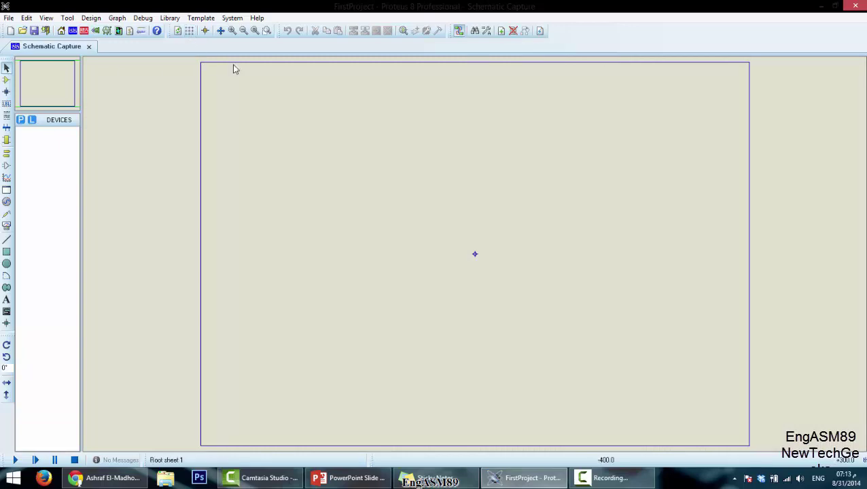
left_click(190, 32)
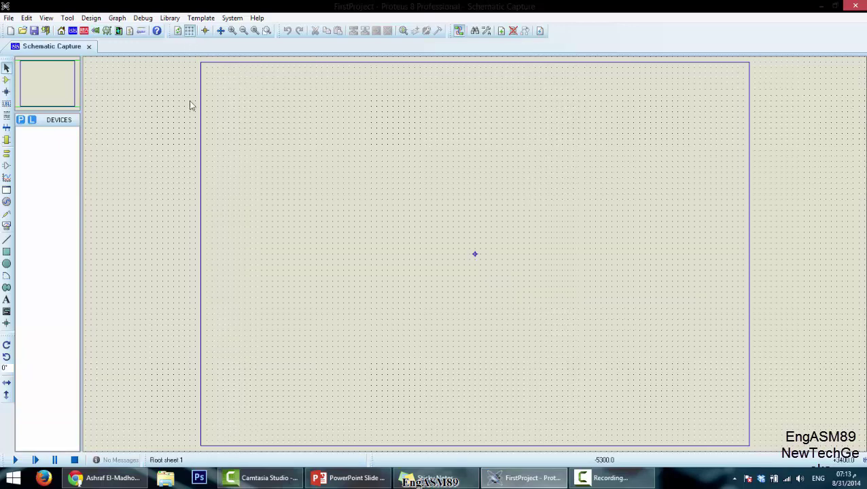
left_click(190, 32)
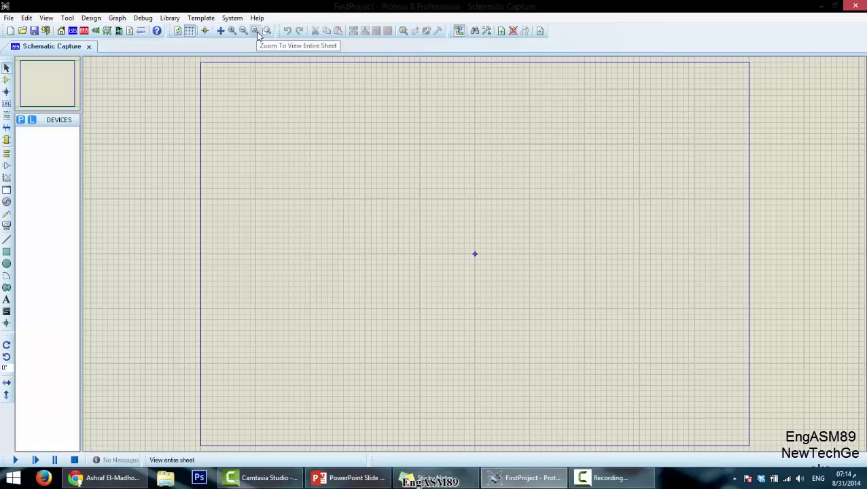
Step: Try zooming into the sheet and onto a selected area around its centre, restoring the entire sheet view each time
scroll(399, 154, "up", 5)
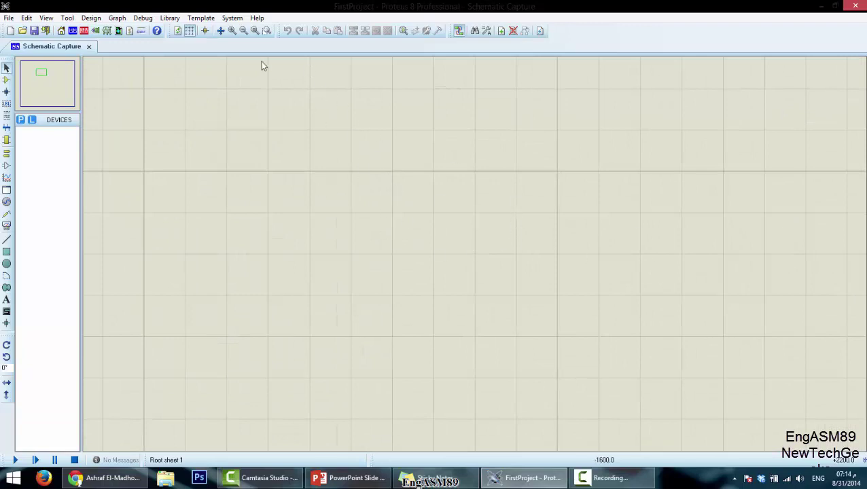
left_click(255, 30)
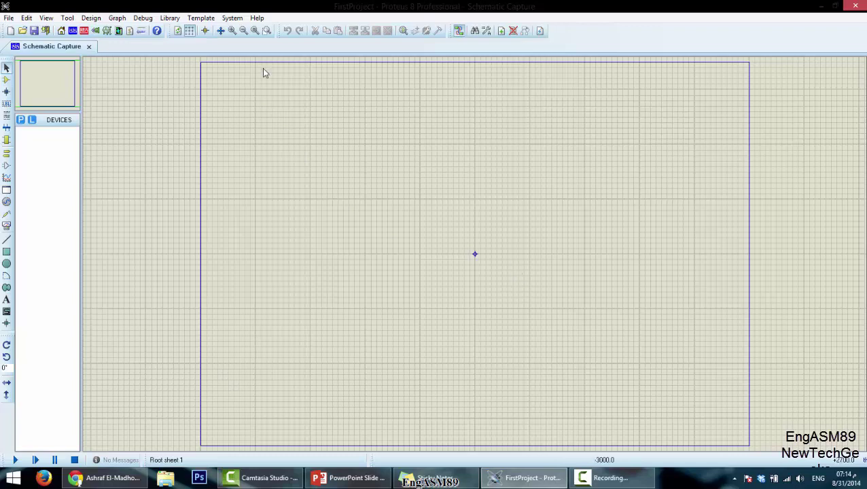
left_click(266, 31)
key("Escape")
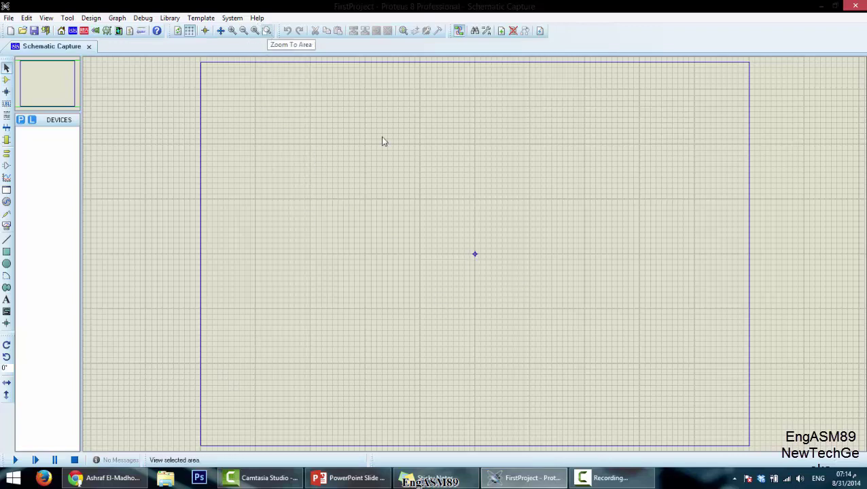
left_click(266, 31)
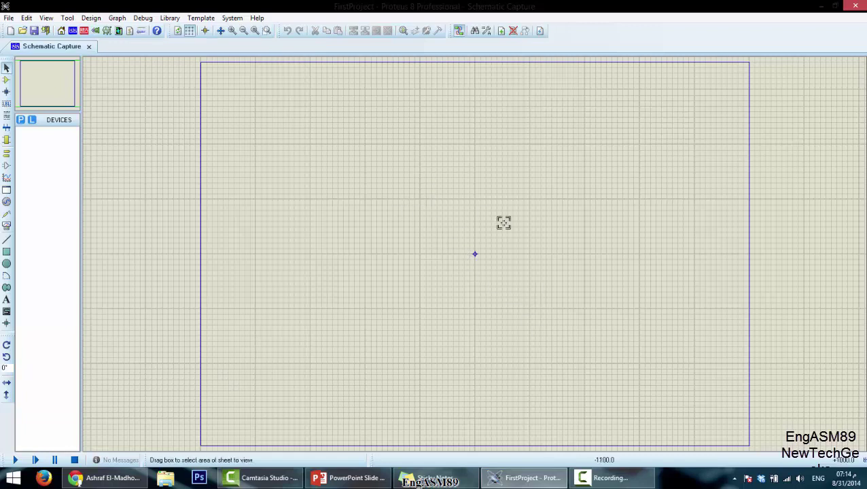
left_click_drag(414, 199, 530, 309)
scroll(479, 231, "down", 4)
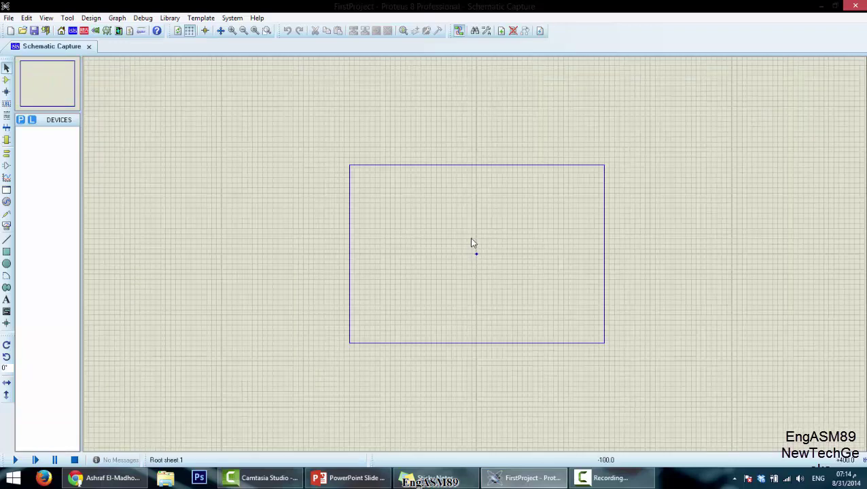
scroll(478, 258, "up", 1)
left_click(255, 31)
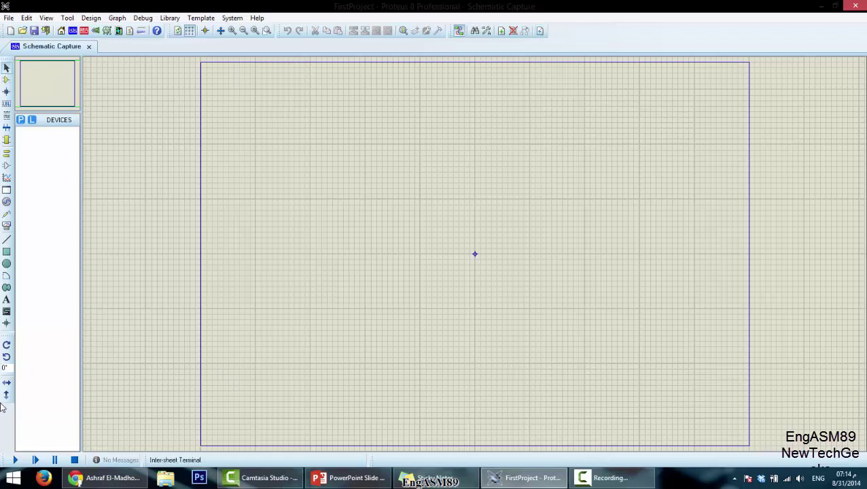
Step: Search the component library for "res" and add the generic resistor RES to the schematic's device list
left_click(6, 80)
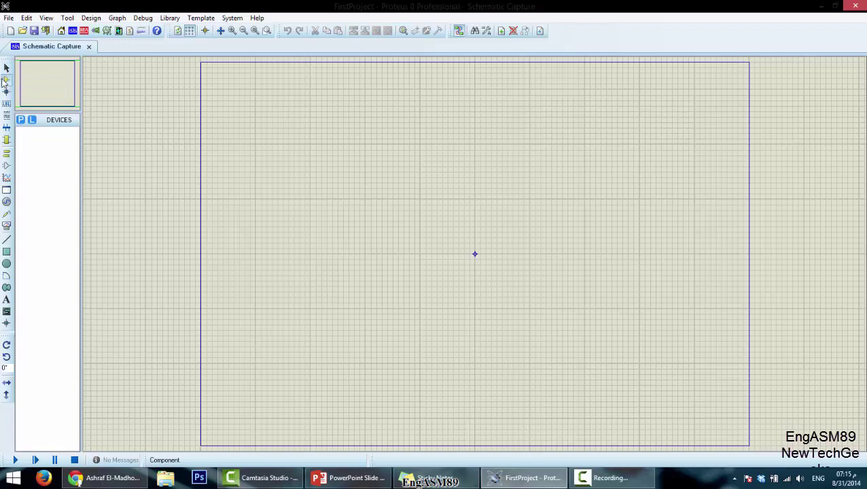
left_click(21, 120)
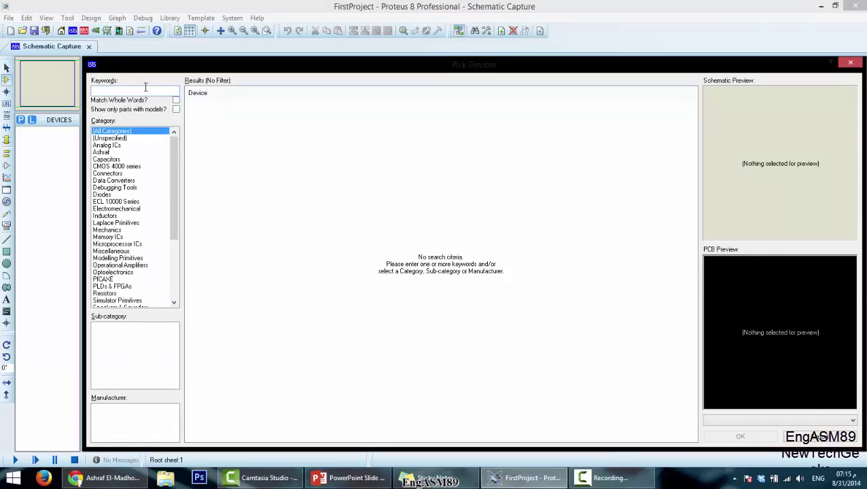
mouse_move(173, 167)
left_mouse_down()
mouse_move(174, 252)
mouse_move(163, 161)
left_mouse_up()
left_click(106, 87)
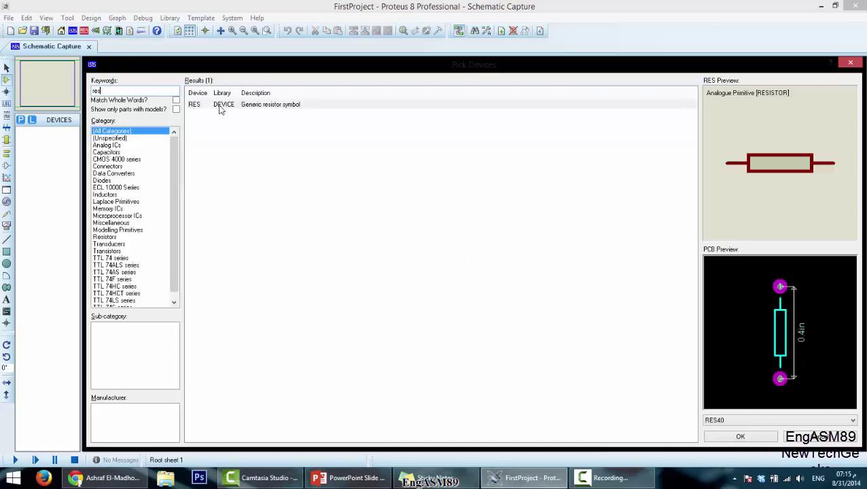
double_click(222, 105)
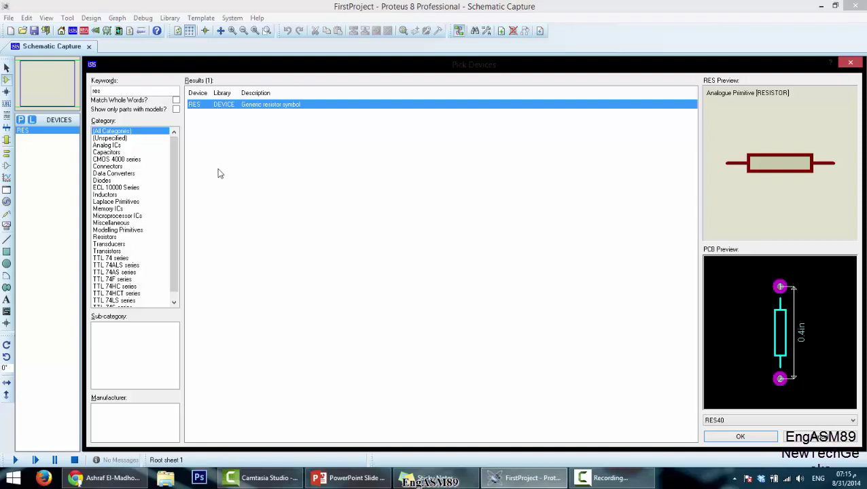
double_click(223, 67)
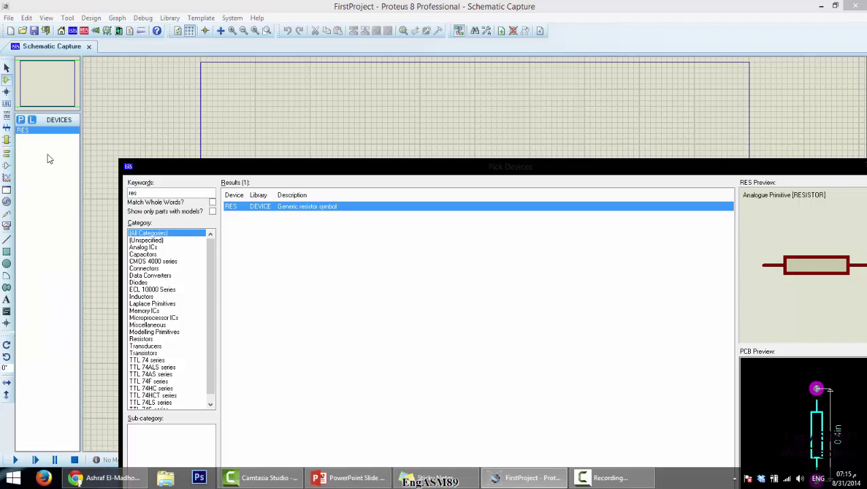
Step: Search the library for "led", add LED-BIGY to the device list, and select it for placement
left_click_drag(203, 167, 220, 64)
type("led")
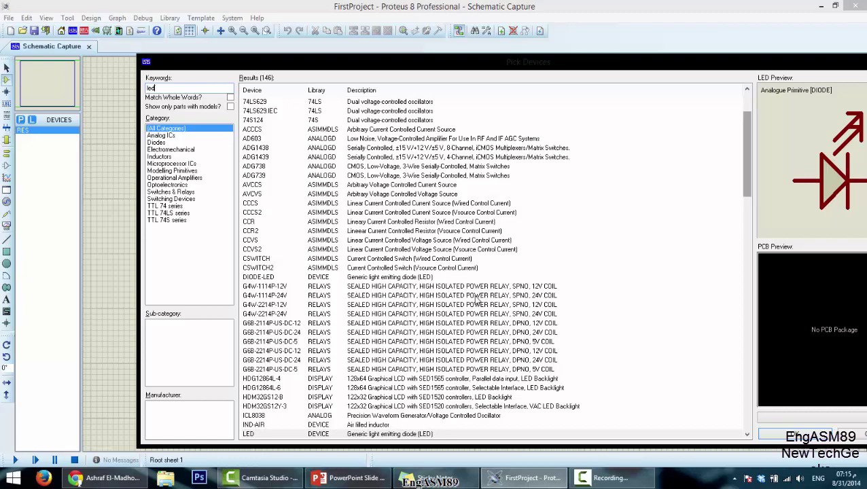
scroll(477, 300, "down", 8)
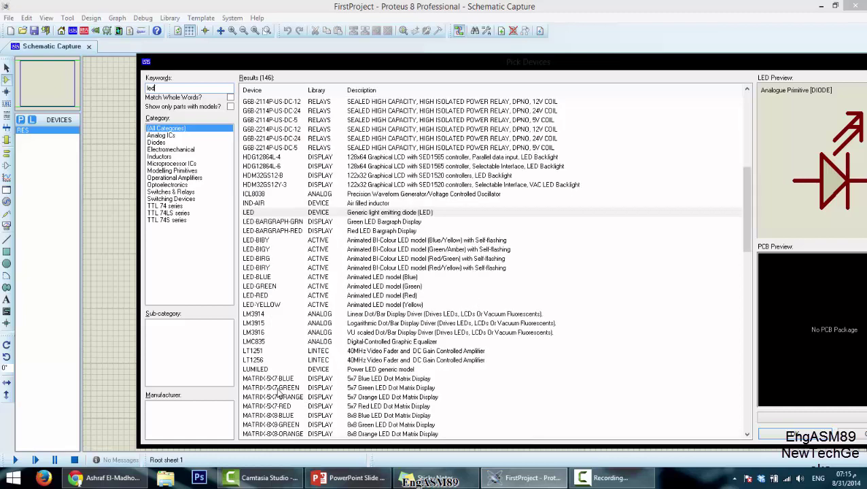
left_click(266, 249)
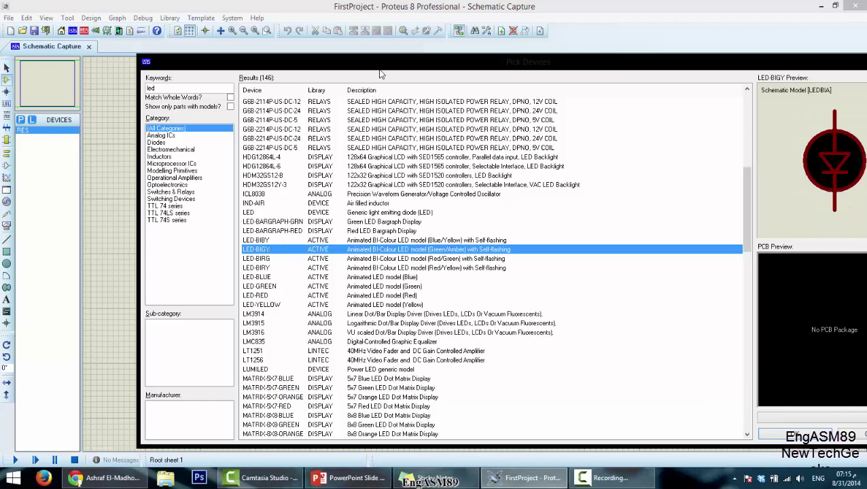
left_click_drag(379, 65, 355, 56)
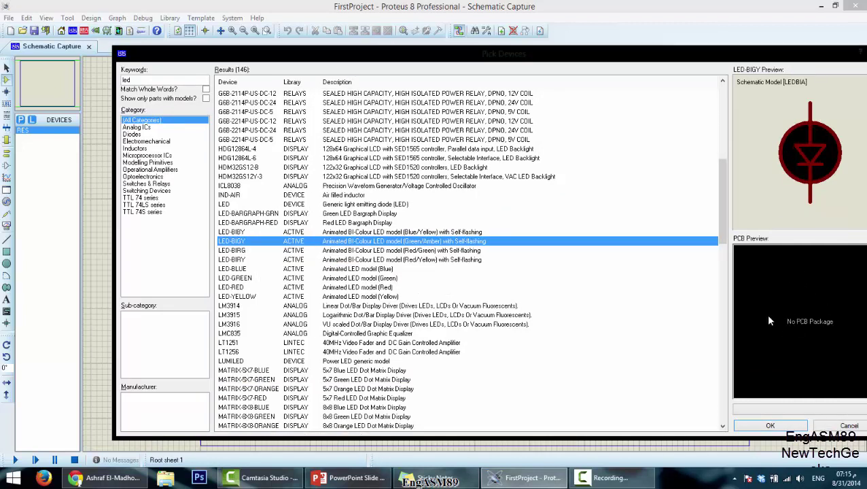
double_click(241, 241)
left_click(782, 425)
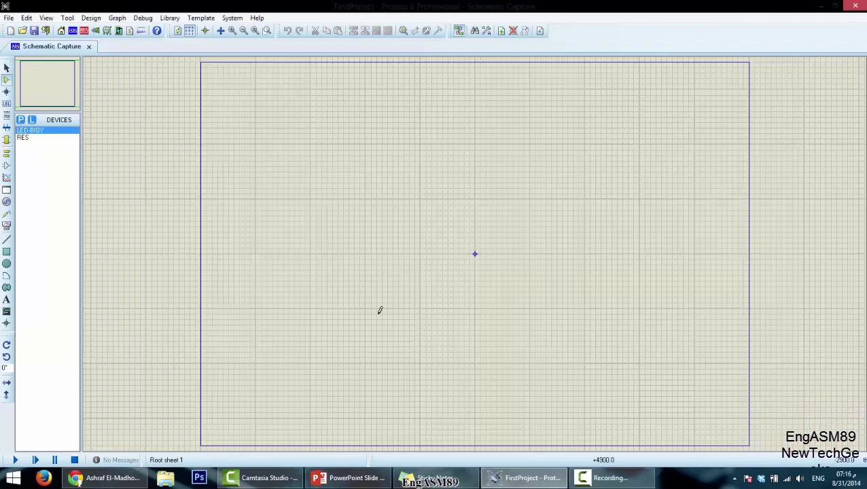
left_click(47, 131)
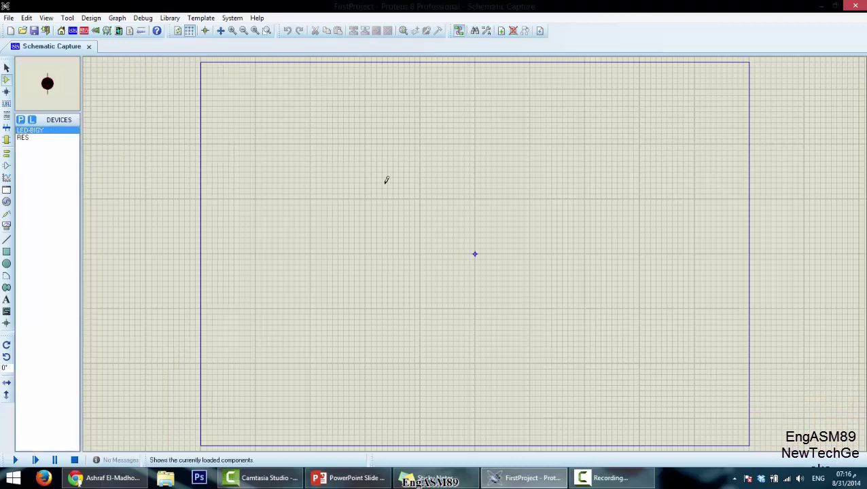
Step: Place the LED-BIGY above and slightly left of the sheet's origin and the RES resistor to the LED's left
left_click(445, 203)
left_click(446, 204)
left_click(41, 138)
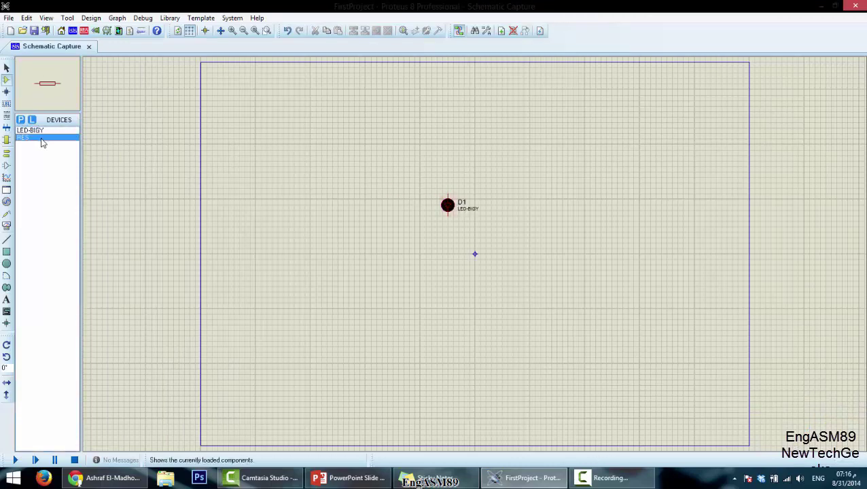
left_click(396, 205)
left_click(395, 205)
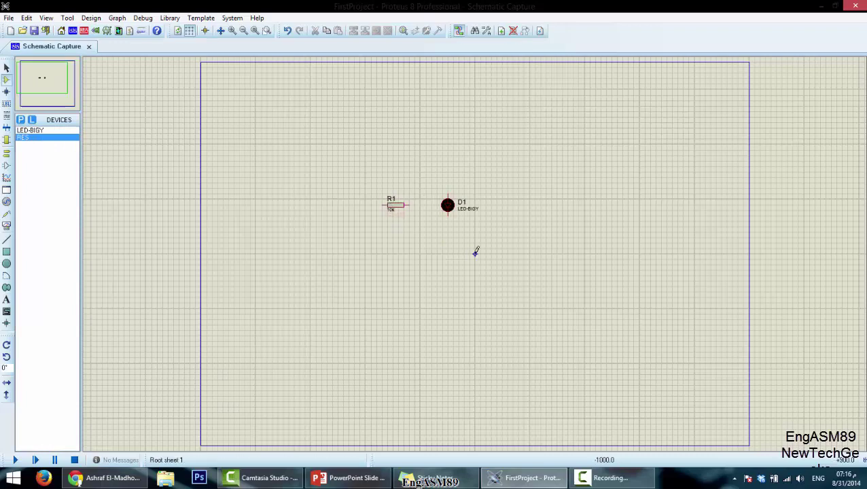
scroll(474, 253, "up", 2)
scroll(467, 250, "down", 2)
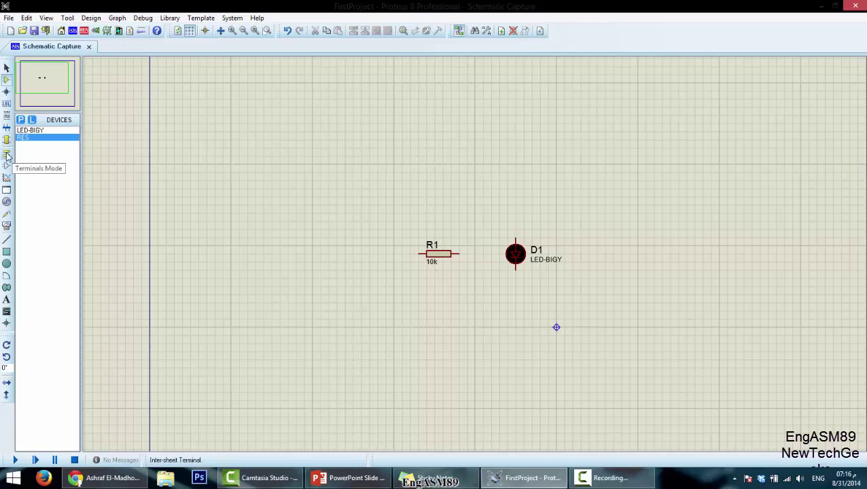
Step: Look through the available terminal types, previewing the default, input, output and power symbols
left_click(6, 156)
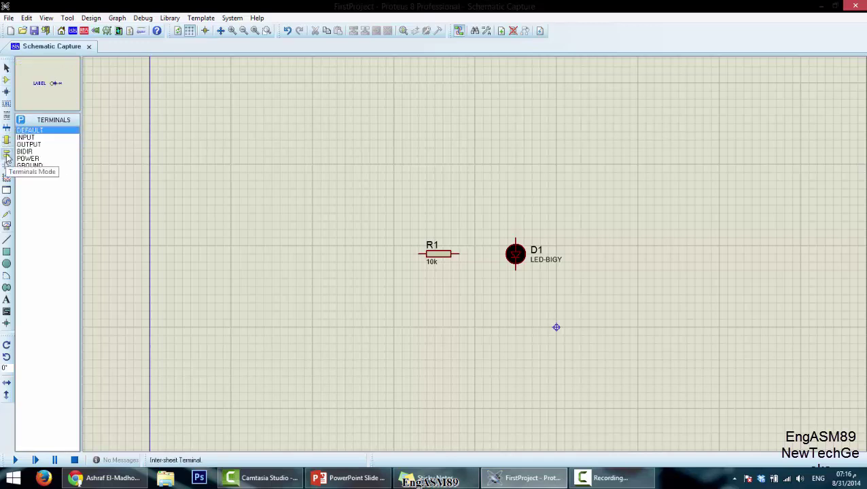
left_click(40, 137)
left_click(42, 144)
left_click(43, 137)
left_click(45, 144)
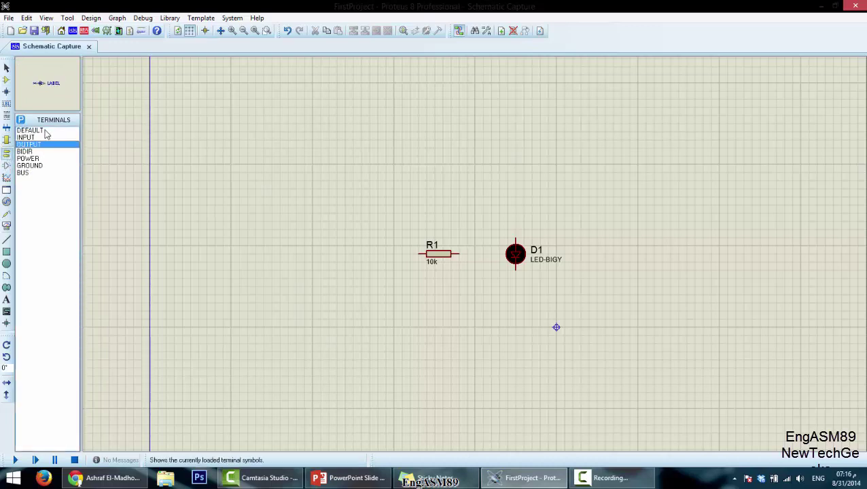
left_click(45, 130)
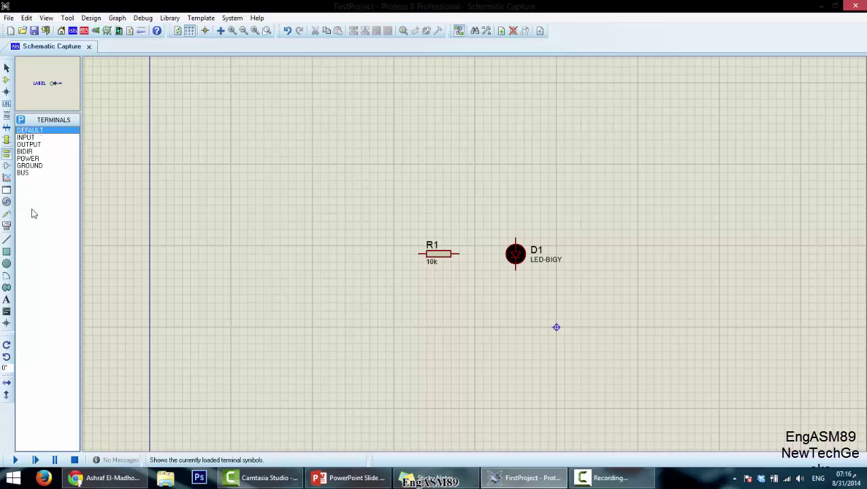
left_click(28, 158)
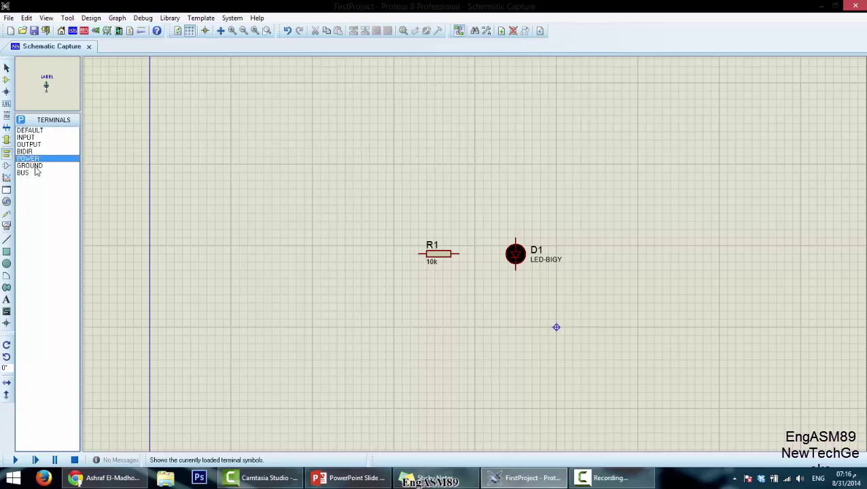
Step: Place a ground terminal below and left of resistor R1 and wire it to the resistor's left pin
left_click(30, 166)
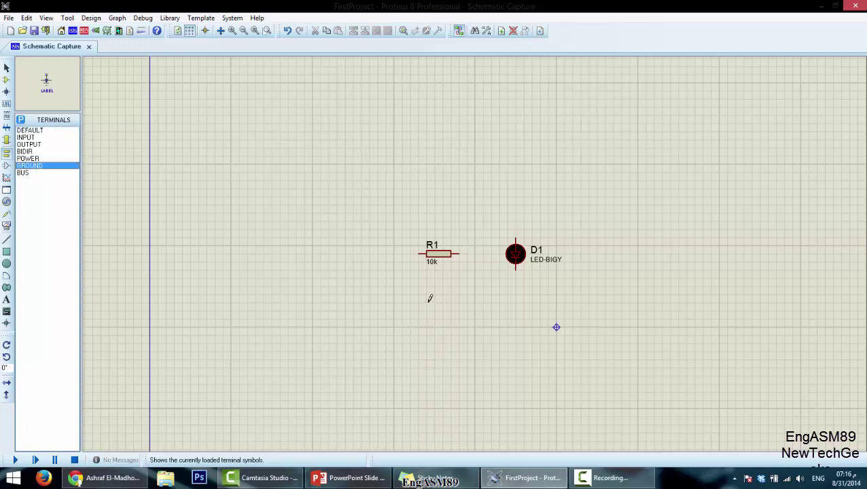
left_click(406, 295)
scroll(407, 302, "up", 2)
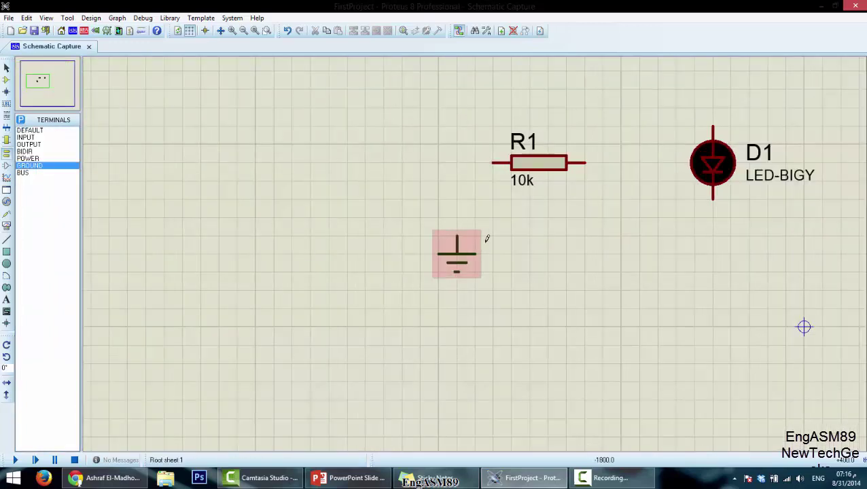
left_click(494, 161)
left_click(457, 234)
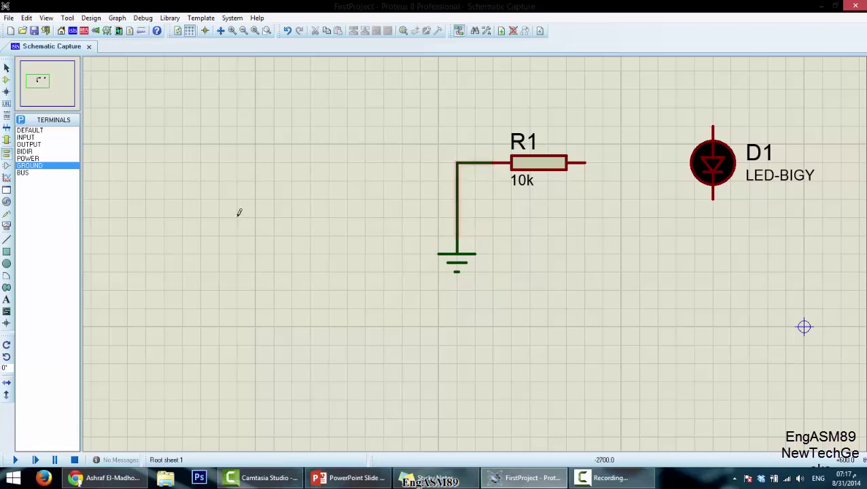
Step: Place a power terminal above and right of LED D1 and wire it to the LED's upper pin
left_click(37, 158)
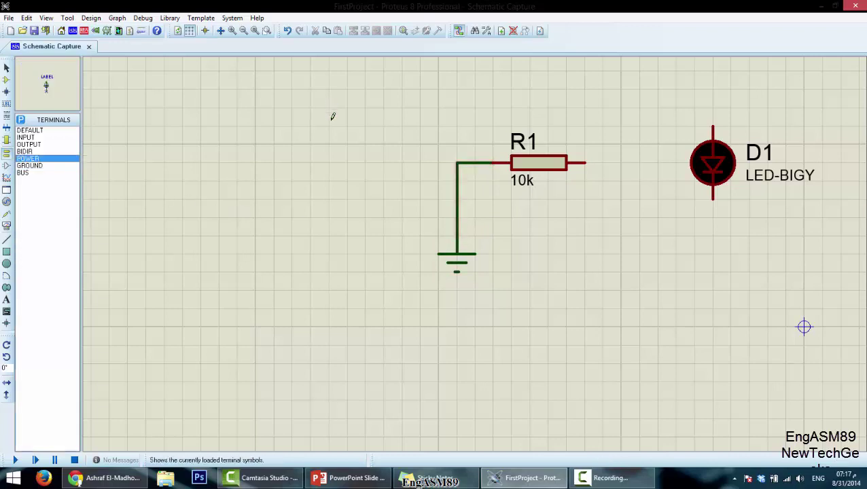
left_click(332, 114)
scroll(430, 133, "down", 1)
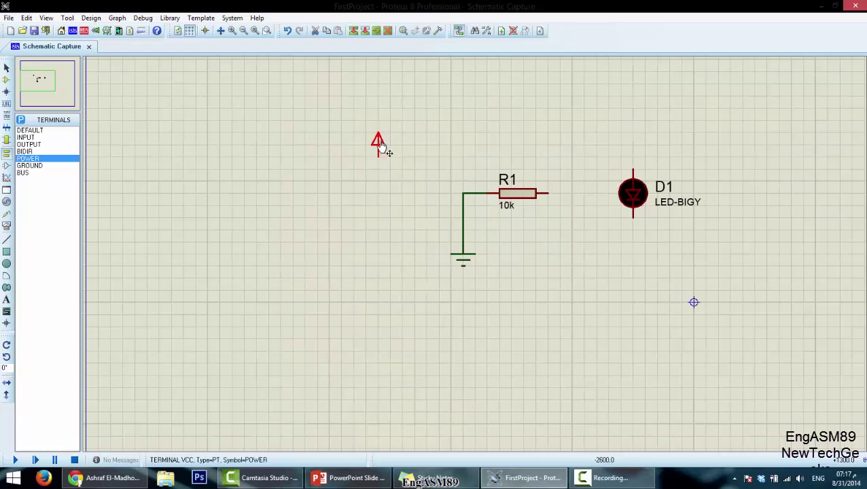
left_click_drag(379, 144, 700, 114)
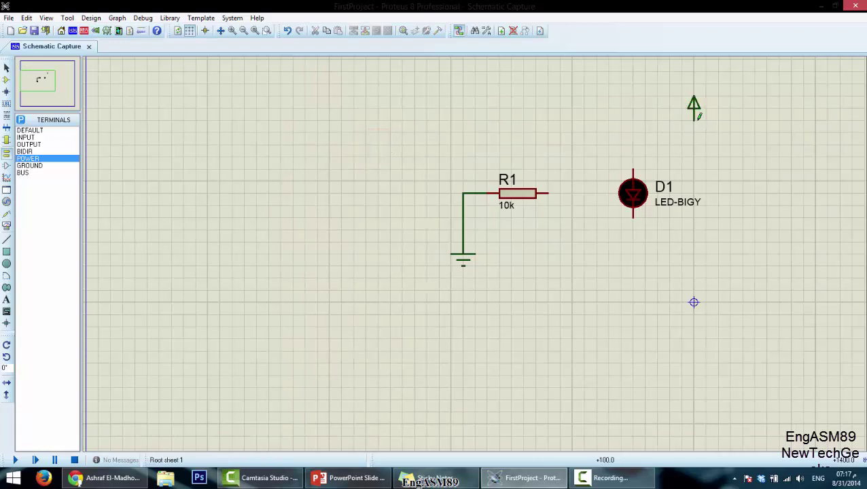
left_click(694, 120)
left_click(633, 161)
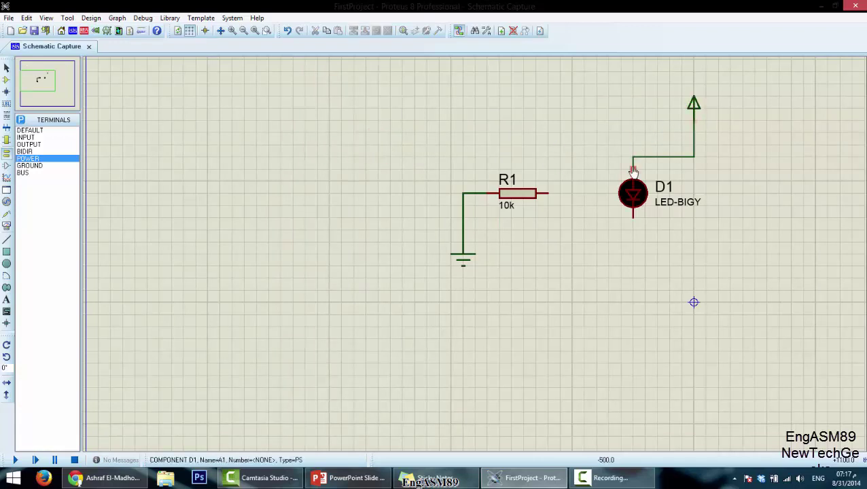
Step: Label the power terminal above the LED as +5v
left_click(690, 114)
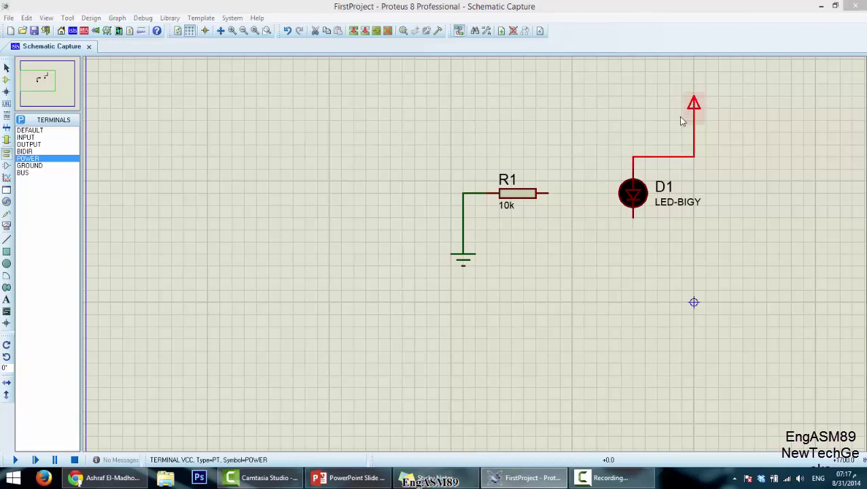
double_click(693, 109)
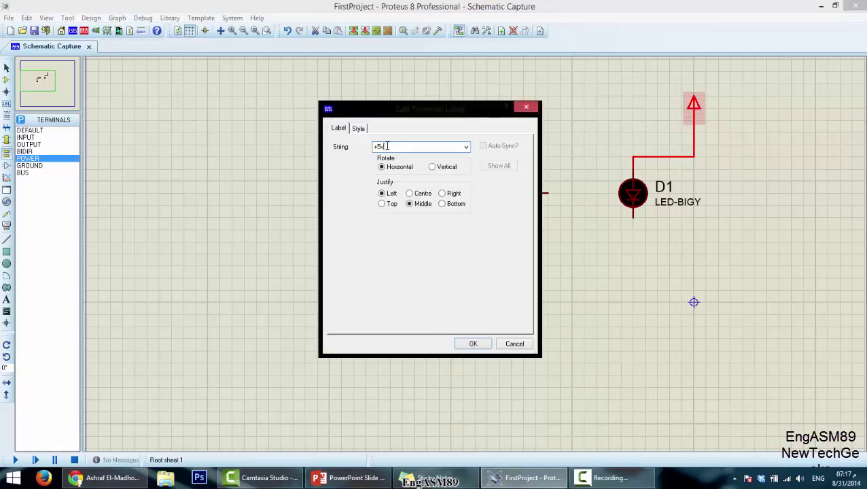
key("Return")
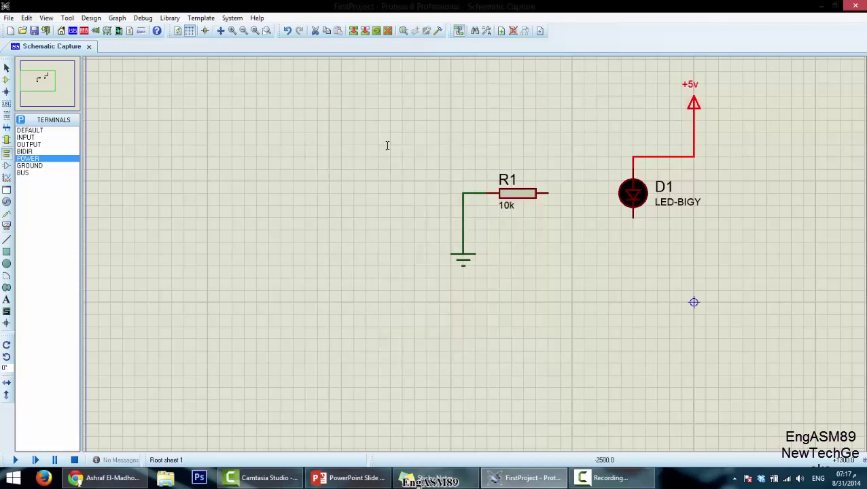
left_click(402, 141)
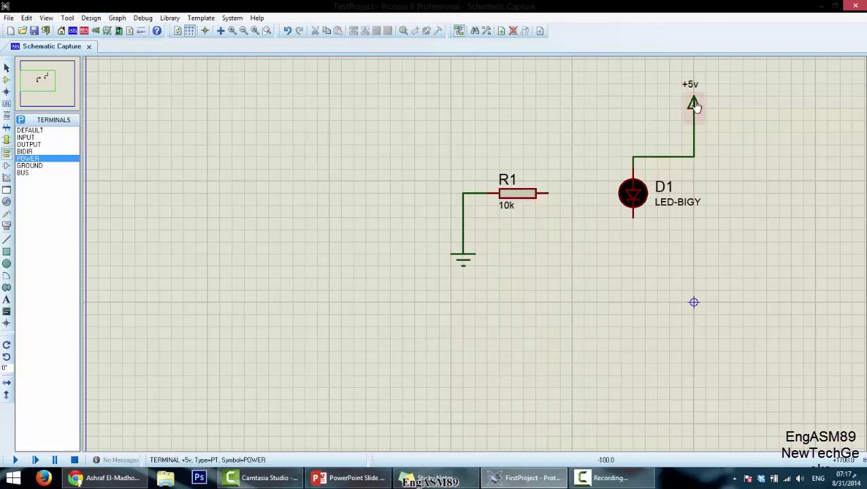
Step: Draw an analogue analysis graph to the left of the resistor circuit and move it slightly up and left
left_click(6, 167)
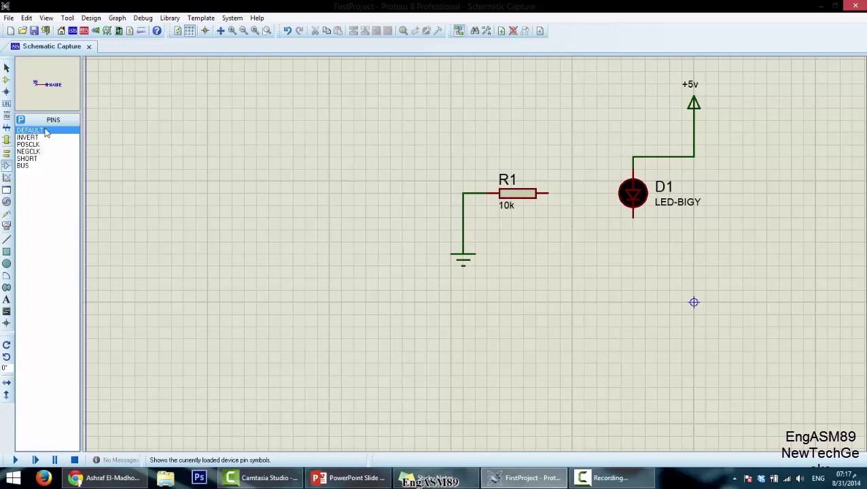
left_click(6, 180)
left_click(52, 139)
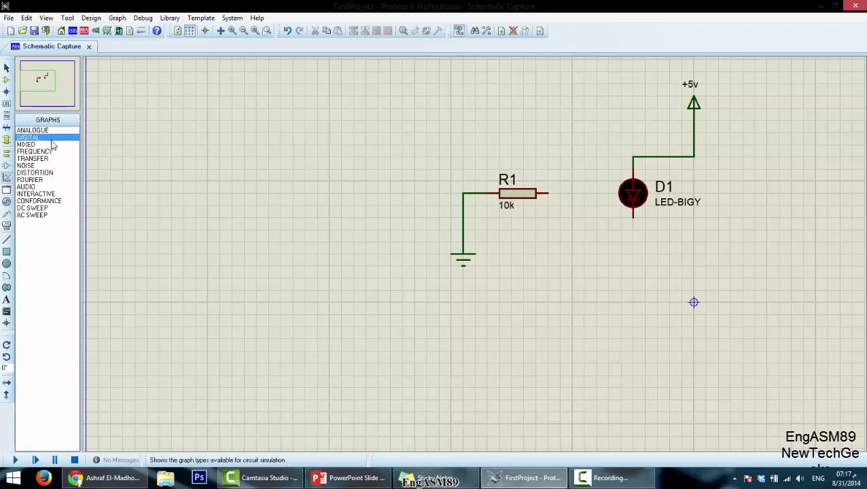
left_click(39, 158)
key("Home")
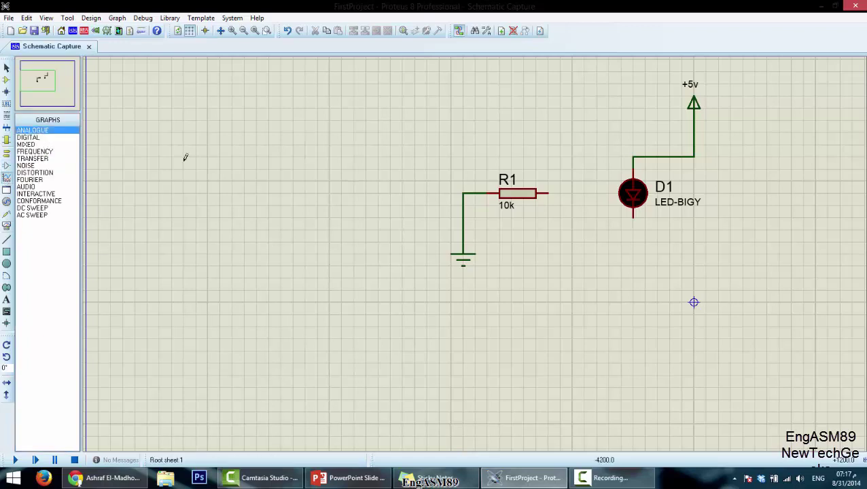
left_click_drag(184, 156, 401, 274)
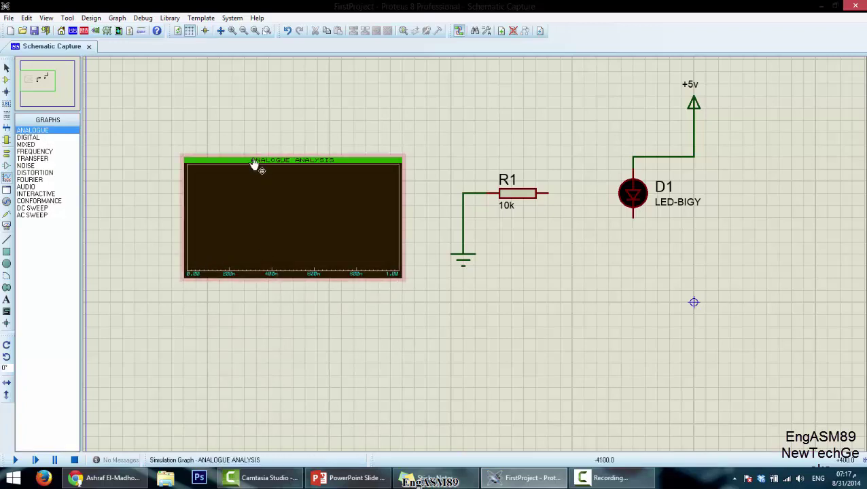
left_click_drag(253, 165, 238, 136)
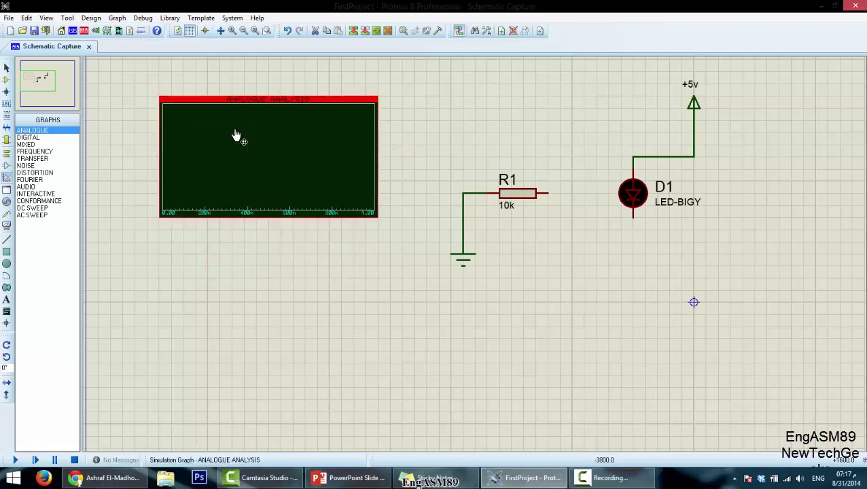
left_click(243, 247)
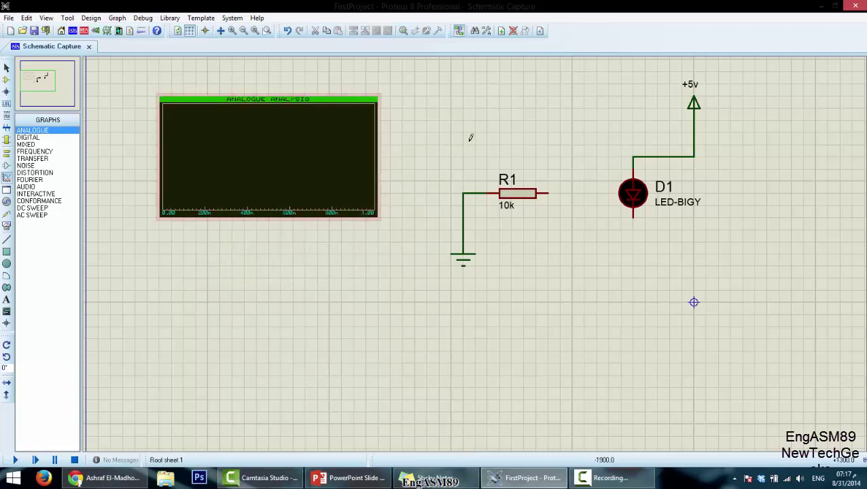
Step: Look through the other simulation graph types and preview the generator symbols, including sine, pulse, exp, file and audio
left_click(43, 138)
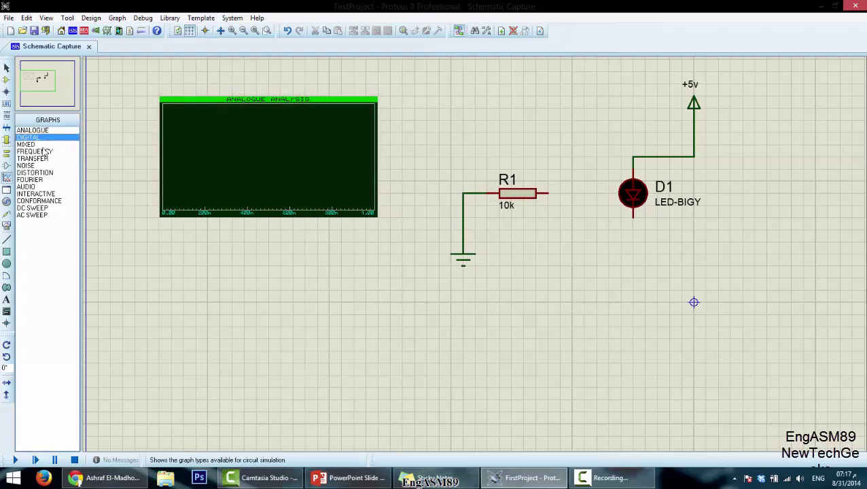
left_click(41, 152)
left_click(38, 174)
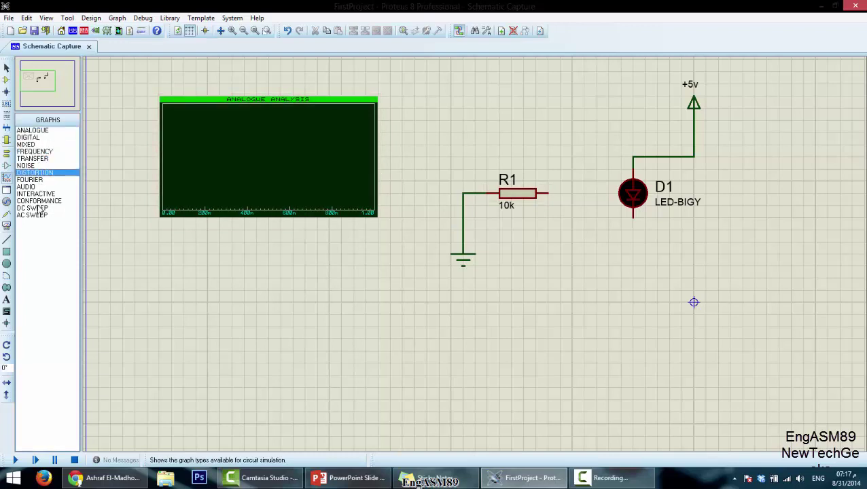
left_click(39, 187)
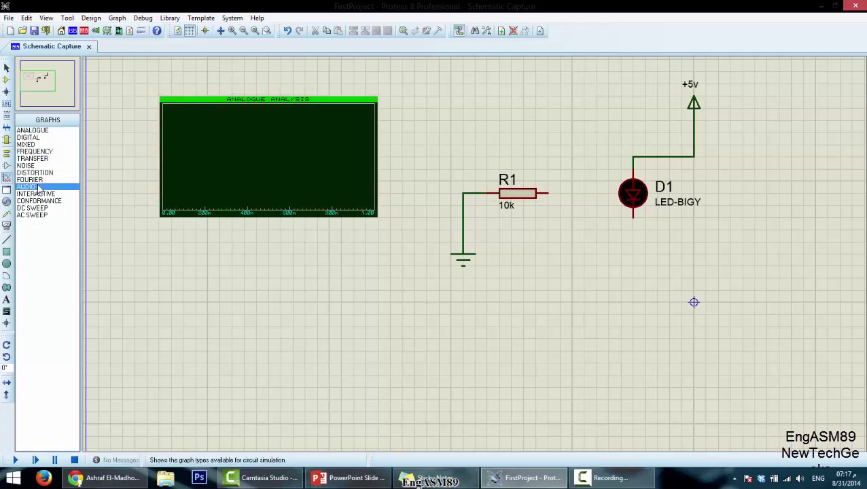
left_click(7, 205)
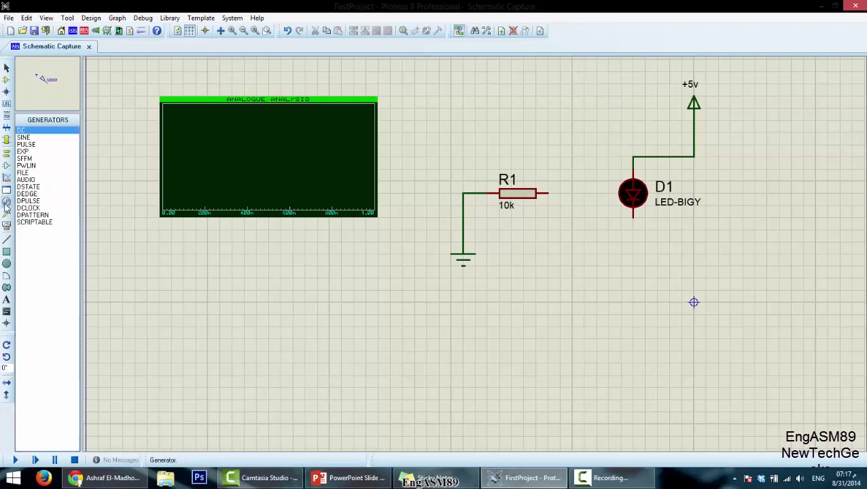
left_click(38, 137)
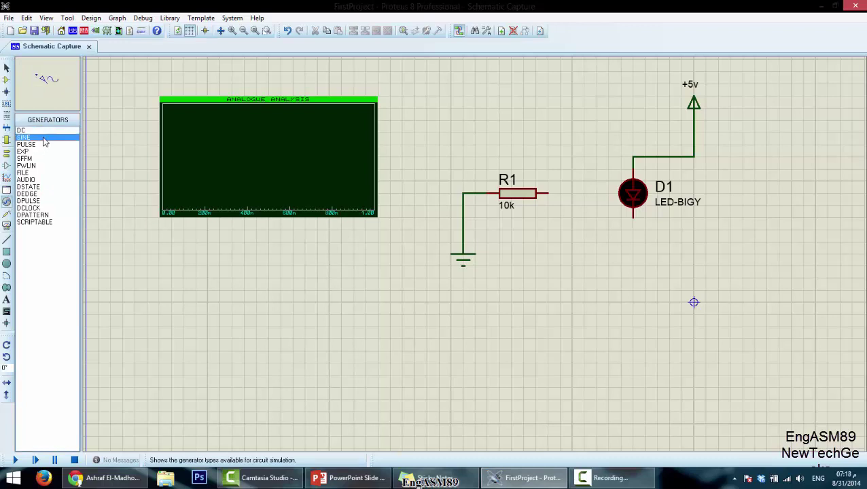
left_click(38, 144)
left_click(36, 151)
left_click(36, 173)
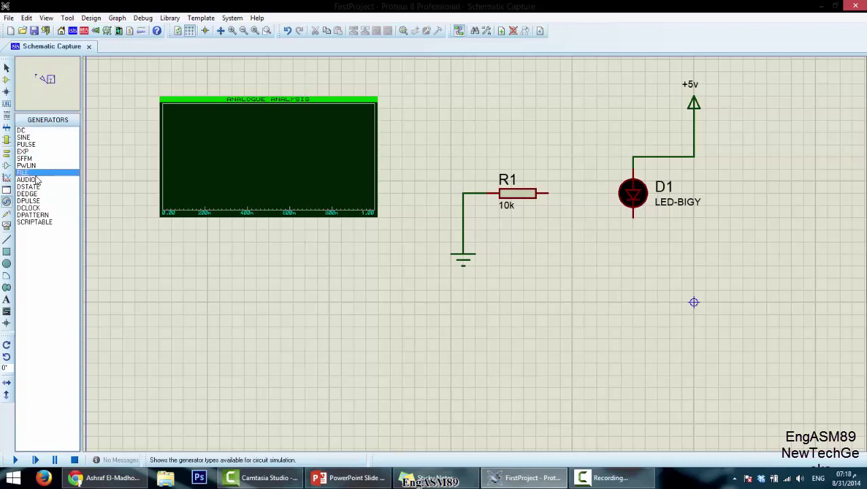
left_click(38, 180)
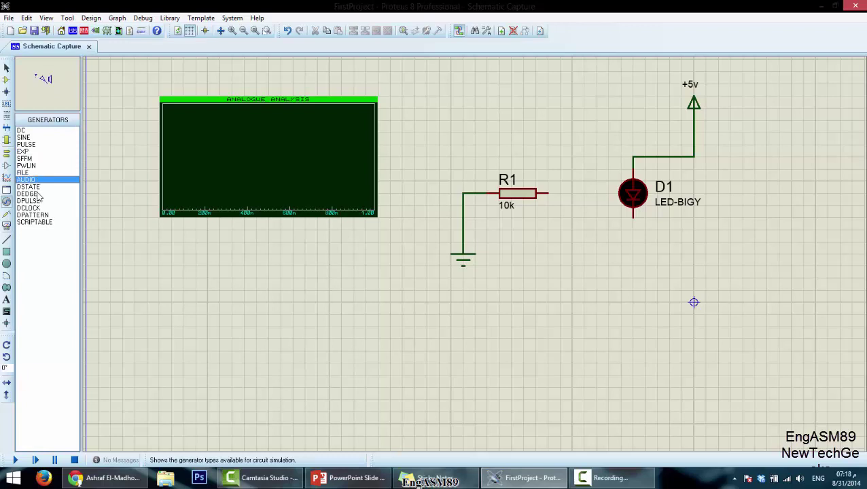
Step: Place a DC generator in the empty area below the analogue analysis graph
left_click(49, 131)
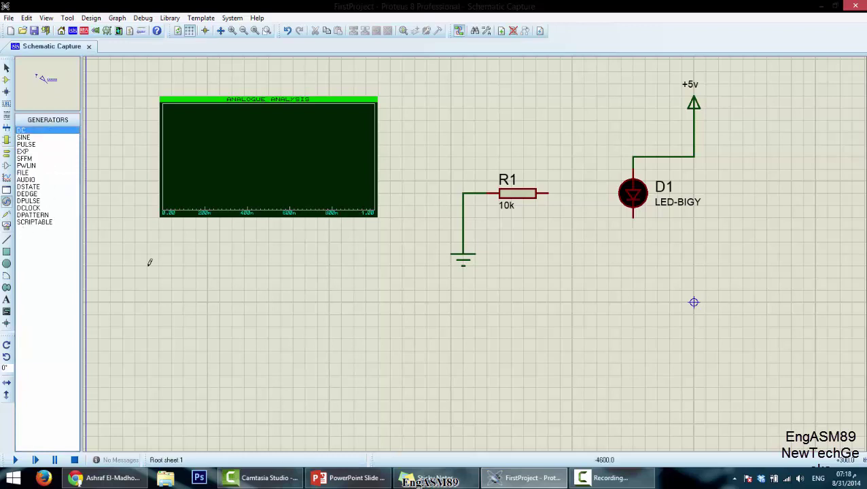
left_click(205, 252)
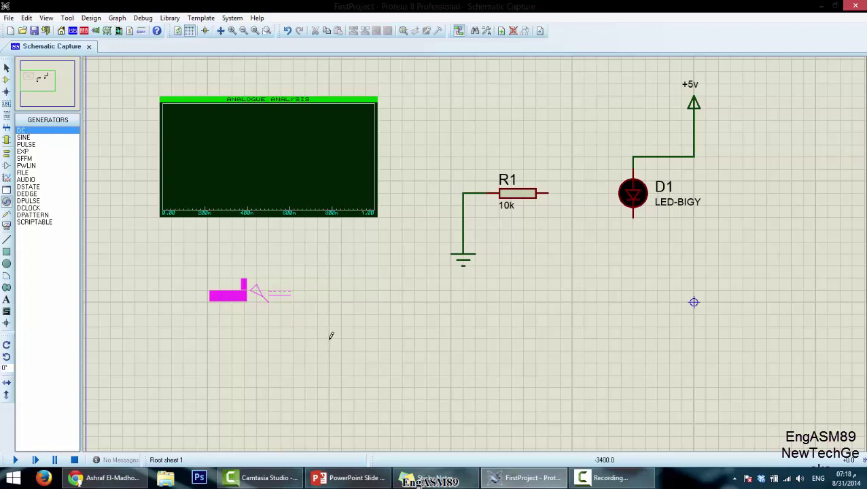
left_click(285, 305)
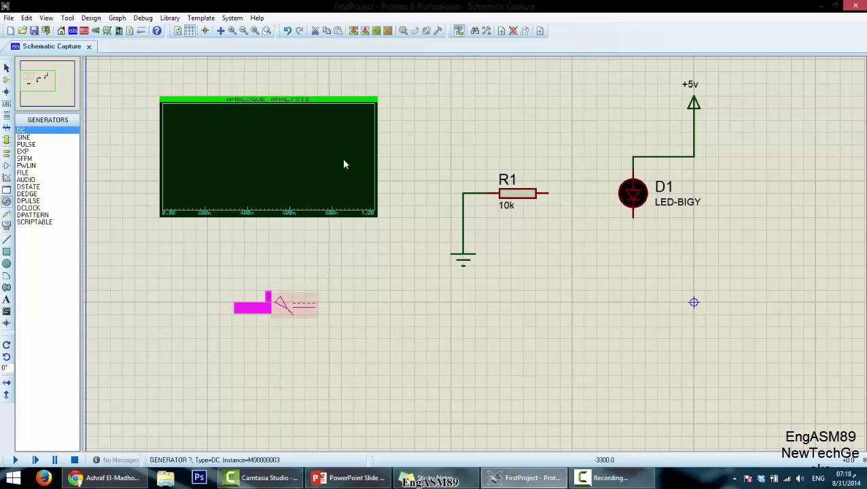
Step: Set the DC generator's voltage to 5 V and wire its pin to the wire between the power terminal and LED D1
key("ctrl+e")
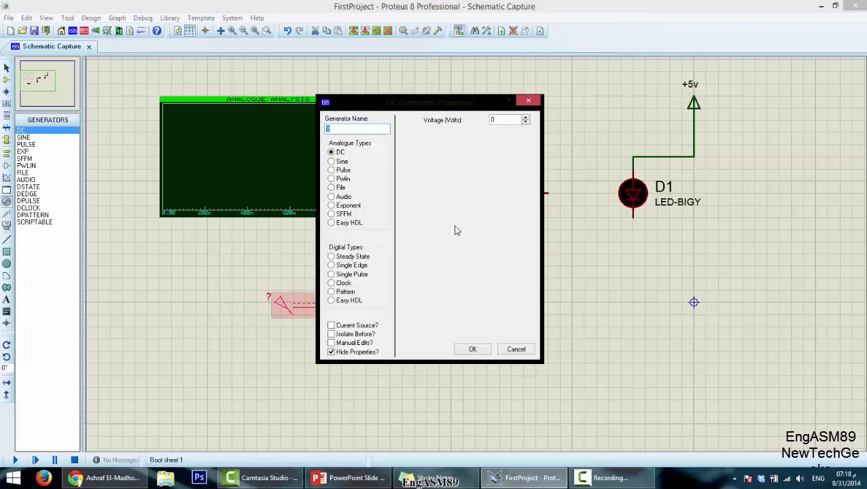
key("Tab")
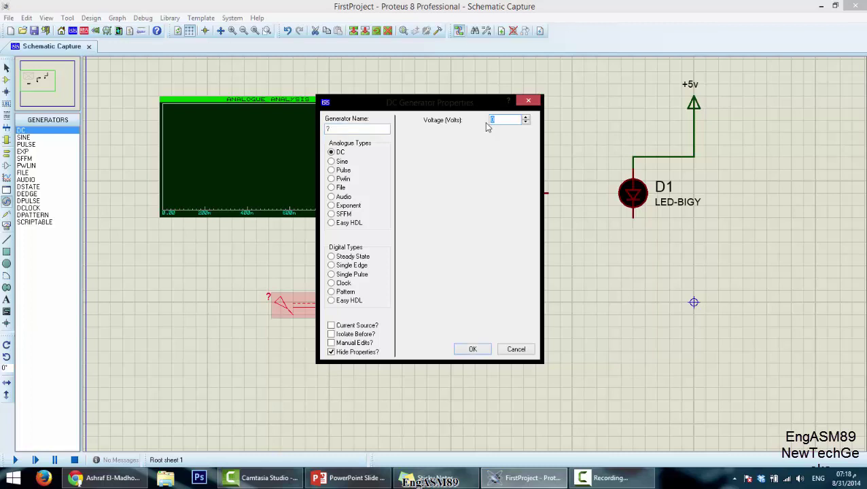
type("5")
key("Return")
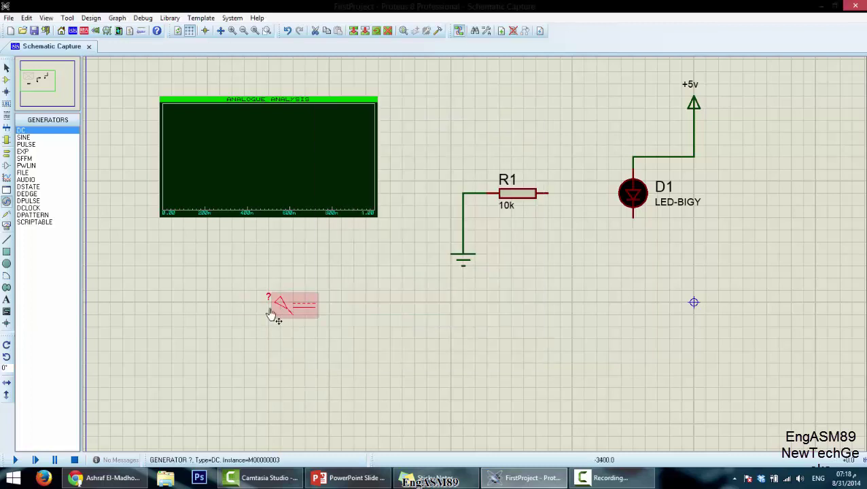
left_click(312, 325)
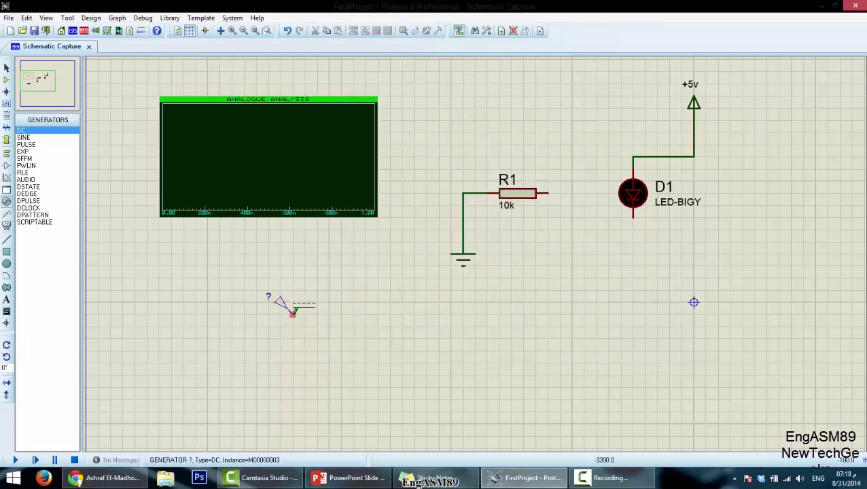
left_click(645, 156)
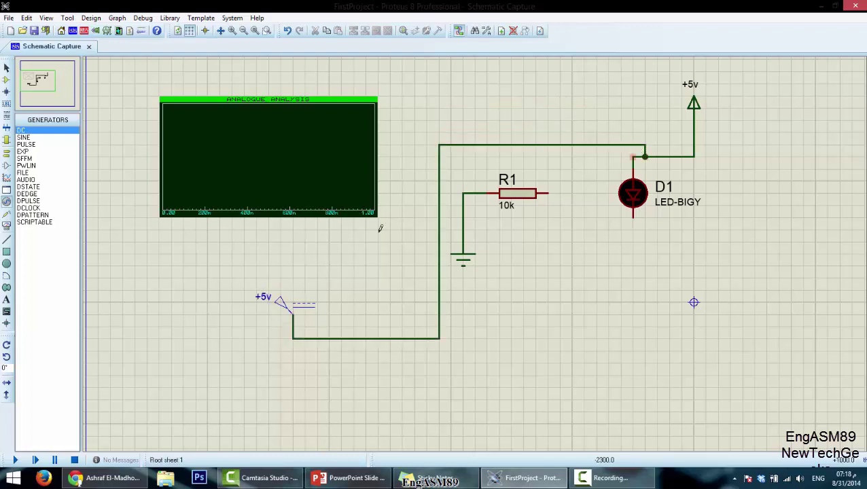
Step: Look through the voltage, current and tape probes and preview virtual instruments, including the DC voltmeter, I2C debugger, virtual terminal, counter timer and logic analyser
left_click(7, 215)
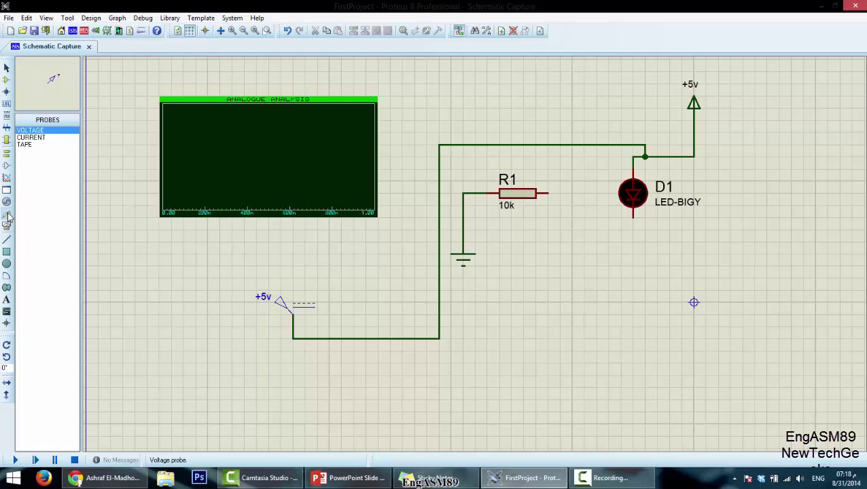
left_click(44, 139)
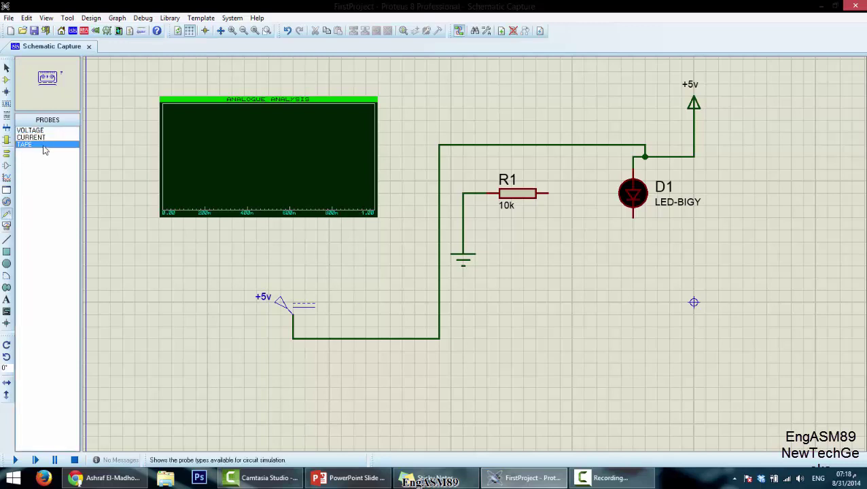
left_click(51, 130)
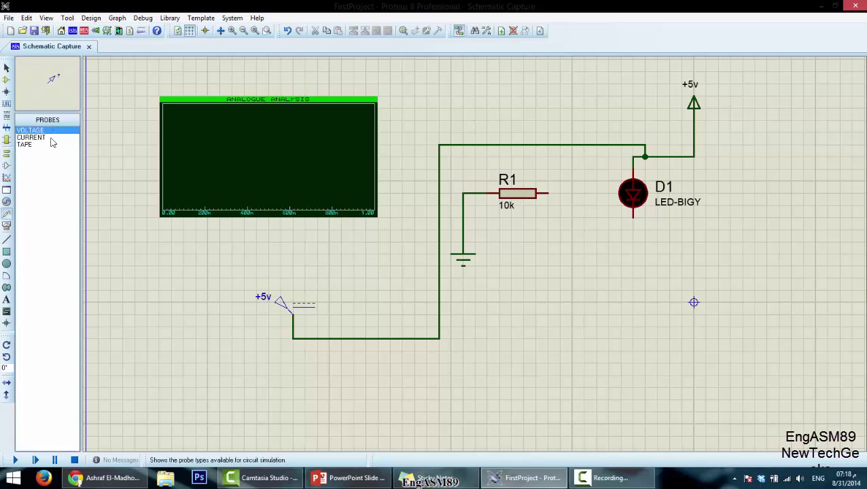
left_click(44, 138)
left_click(54, 131)
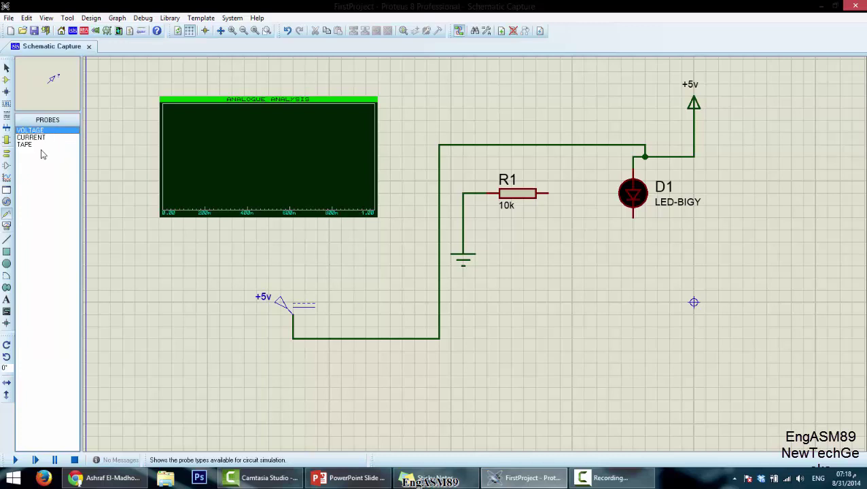
left_click(6, 225)
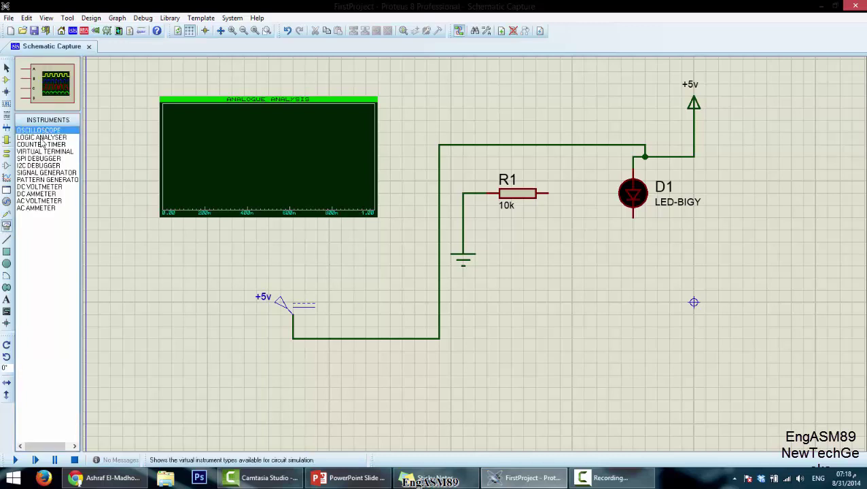
left_click(43, 187)
left_click(45, 165)
left_click(53, 151)
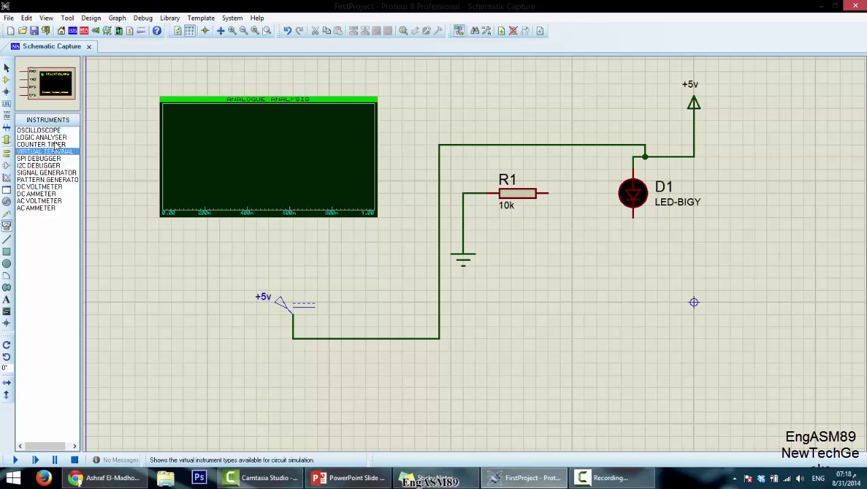
left_click(58, 144)
left_click(59, 137)
Step: Place an oscilloscope below LED D1 and wire its channel A to the horizontal wire above the resistor
left_click(58, 130)
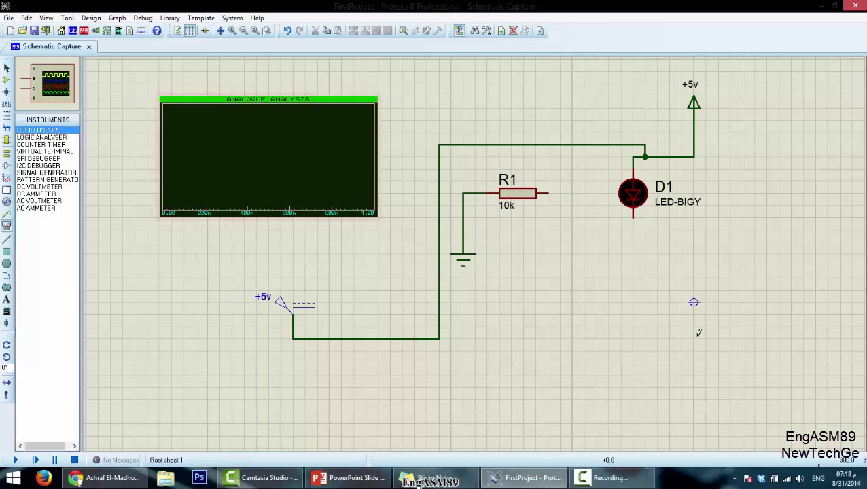
left_click(698, 332)
left_click(709, 302)
left_click(632, 265)
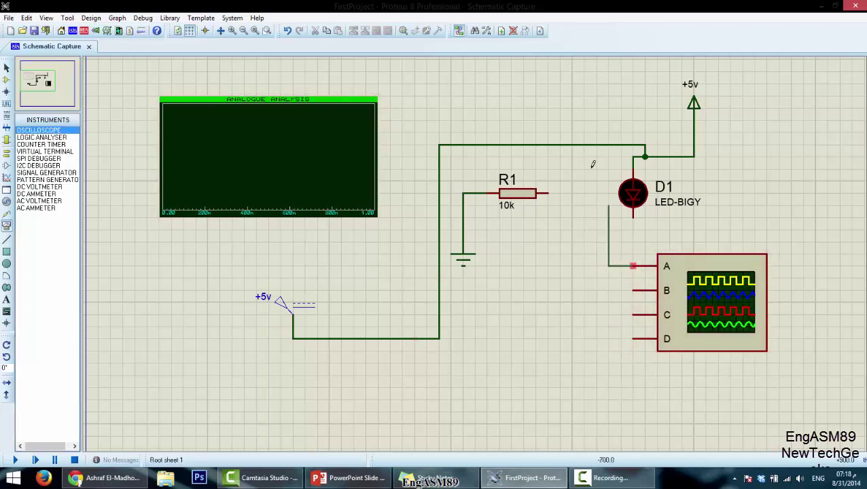
left_click(584, 145)
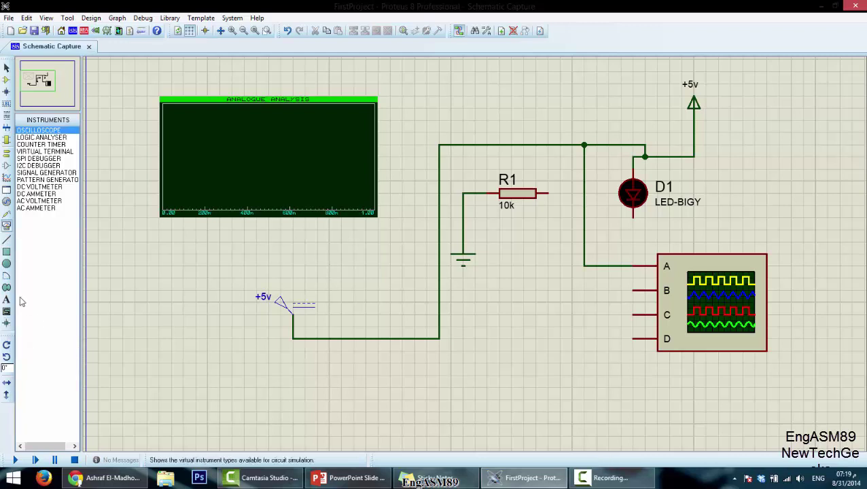
Step: Draw a tall 2D graphics rectangle below the graph and add the text IC just above it
left_click(6, 251)
left_click_drag(134, 266, 208, 412)
left_click(8, 240)
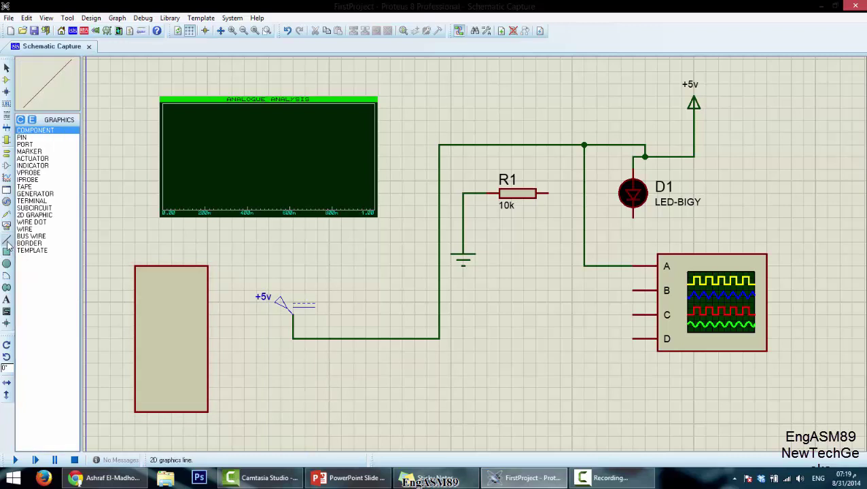
left_click(6, 298)
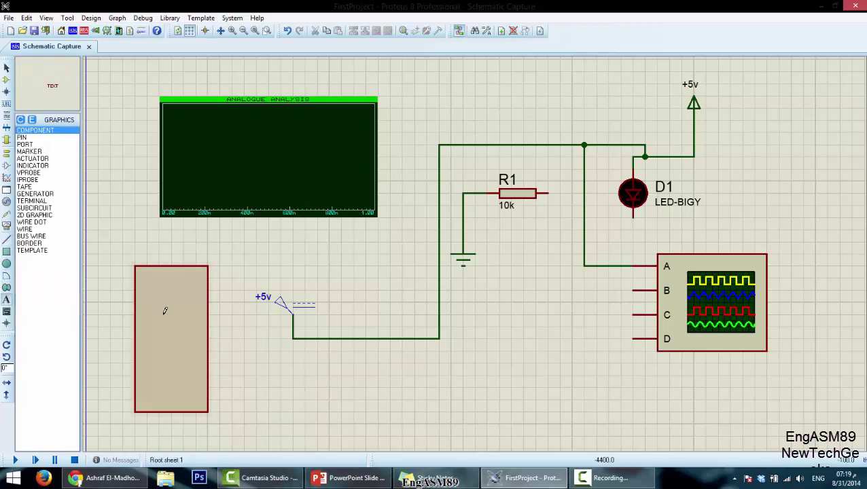
left_click(150, 246)
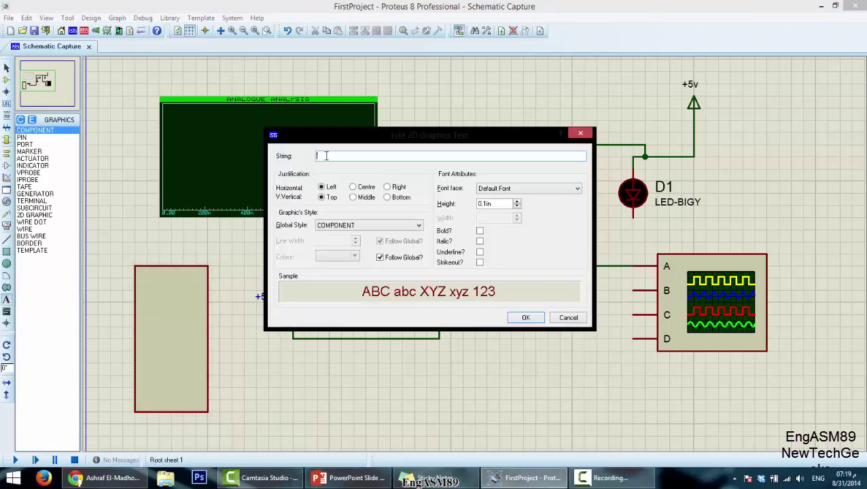
key("Escape")
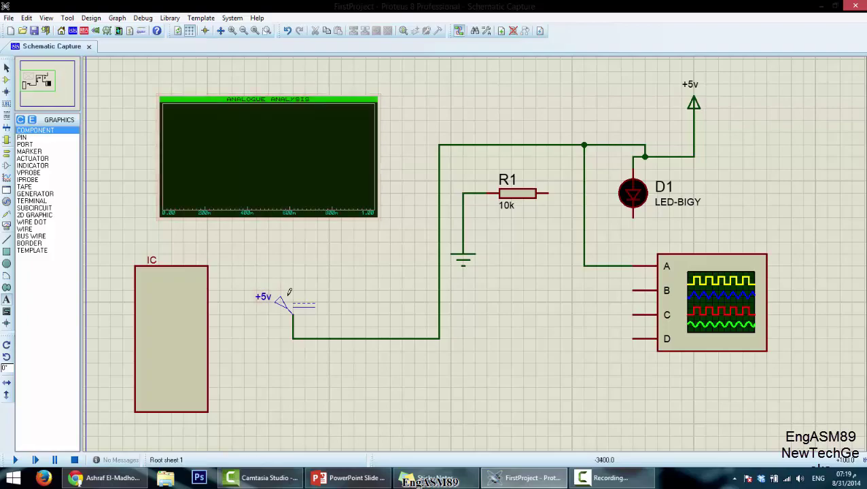
Step: Switch to the PowerPoint slide show, review slide 6 with the simple LED circuit design, and return to Proteus
left_click(342, 479)
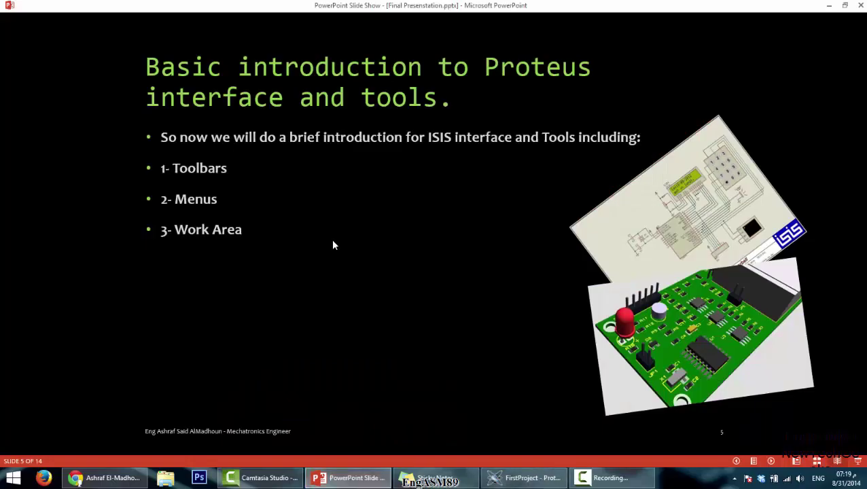
left_click(353, 200)
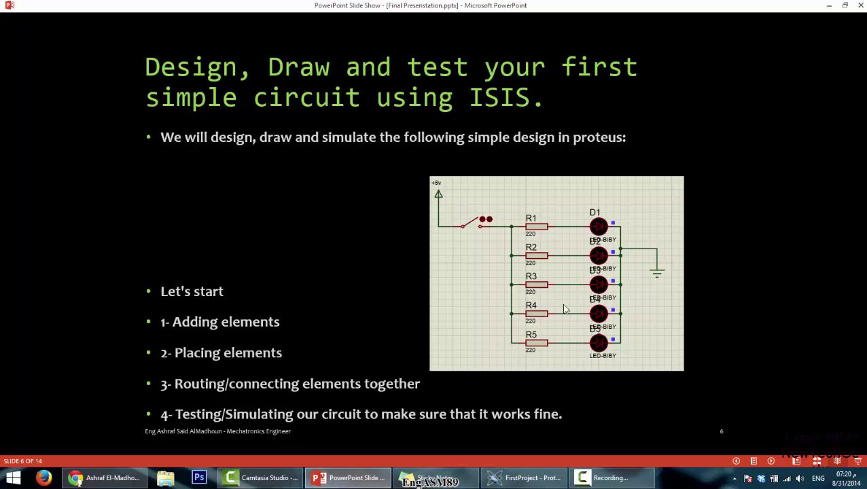
left_click(830, 4)
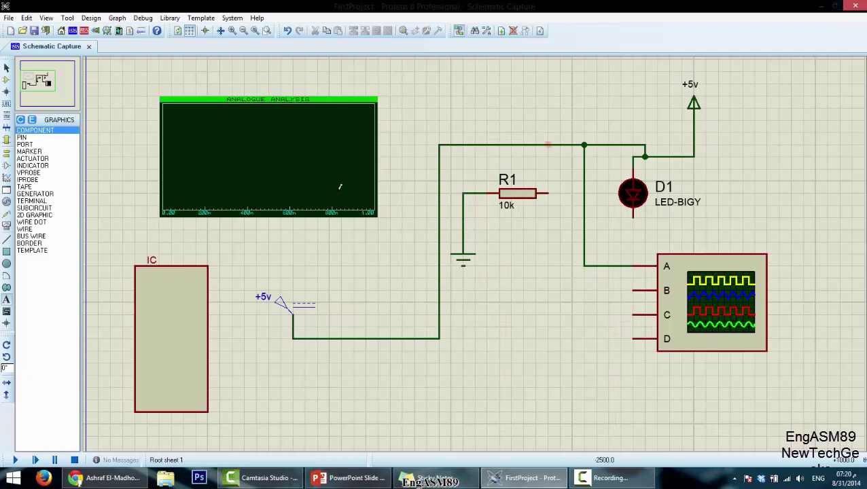
Step: Select everything on the schematic sheet and delete it
left_click(109, 68)
left_click(564, 318)
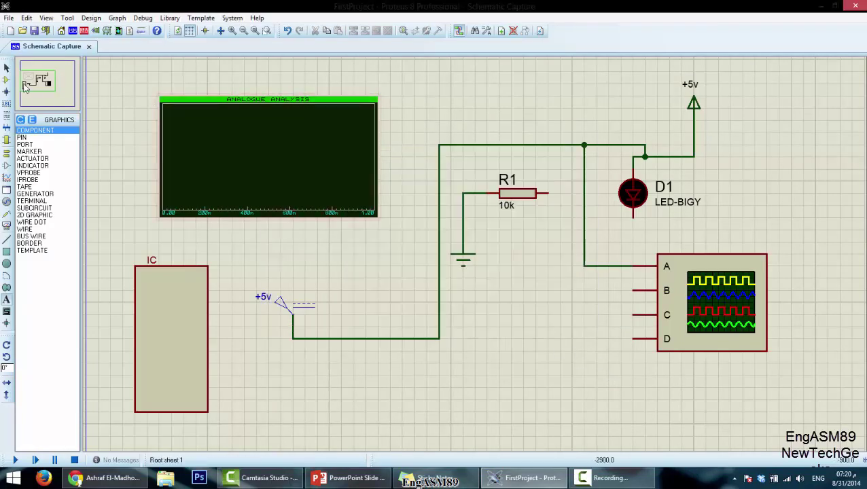
left_click_drag(100, 435, 832, 71)
key("Delete")
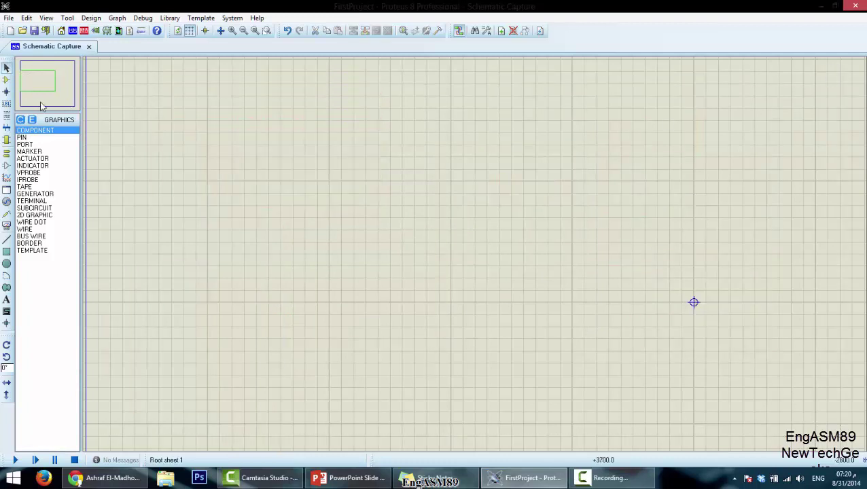
Step: Search the device library for SWITCH and add the interactive SPST latched SWITCH from the ACTIVE library to the project's devices
left_click(7, 81)
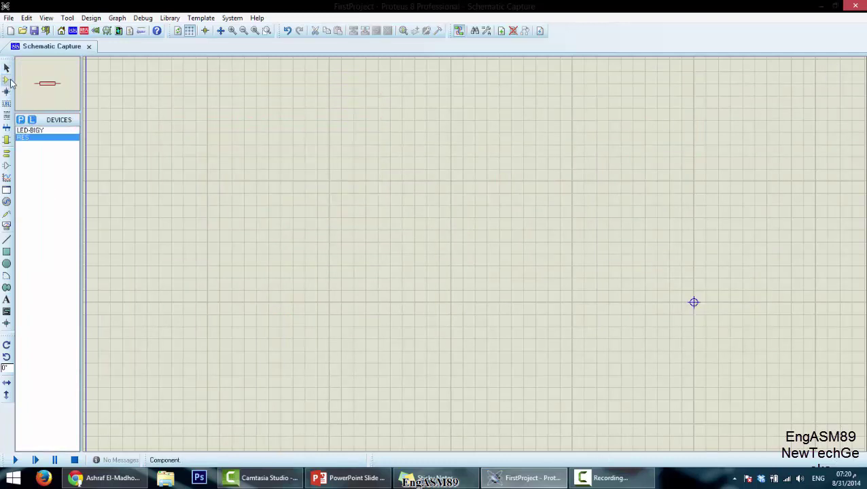
left_click(39, 130)
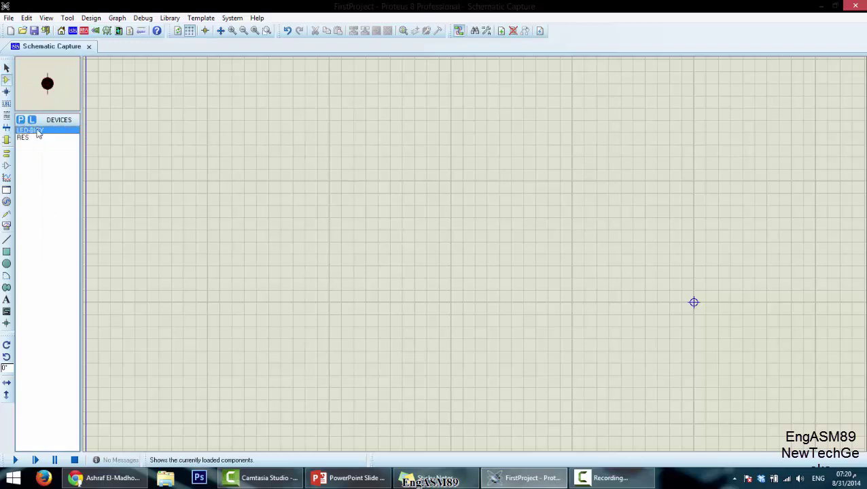
left_click(32, 138)
left_click(21, 120)
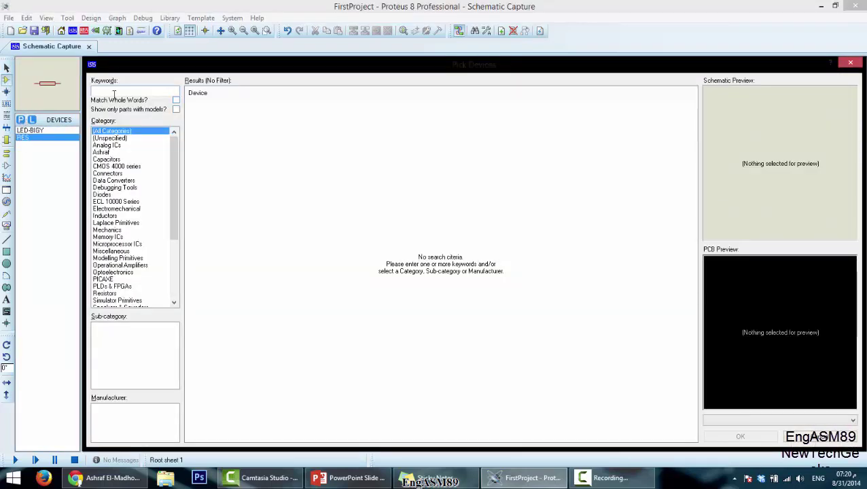
type("SWITCH")
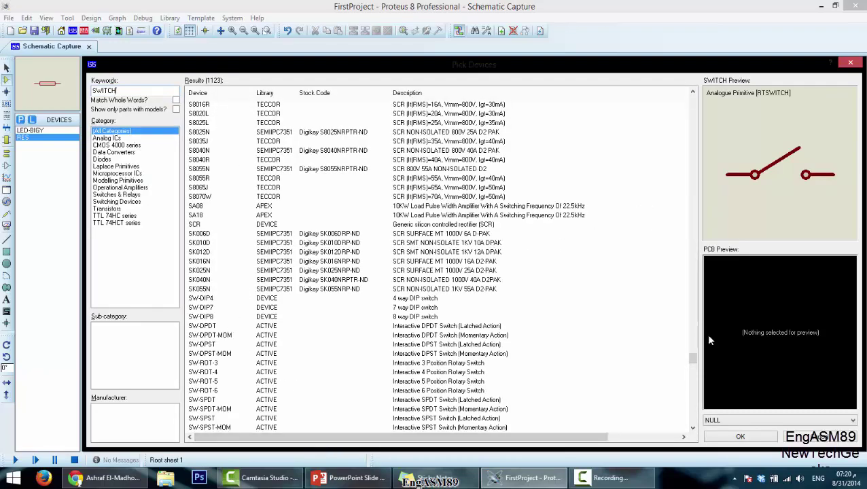
left_click(692, 428)
left_click(692, 428)
left_click(692, 428)
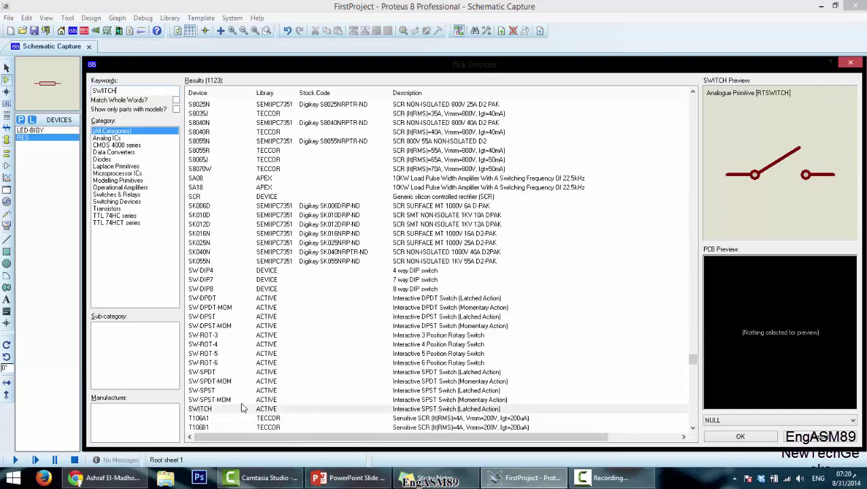
double_click(231, 409)
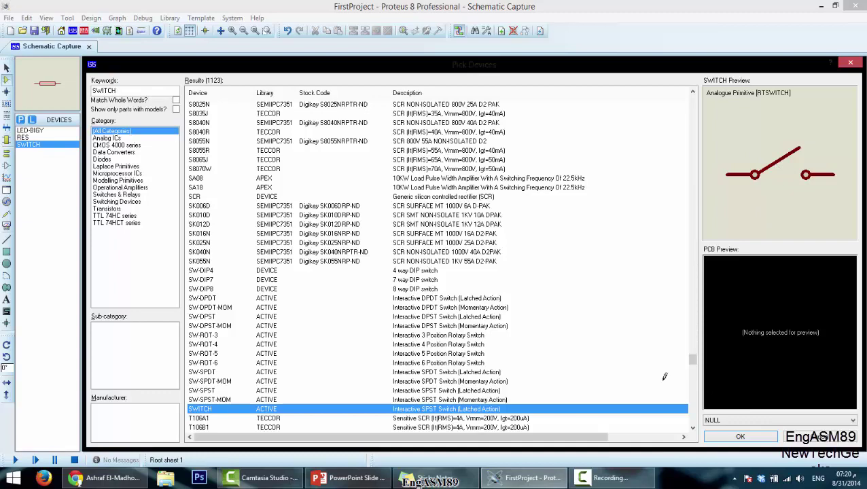
key("Return")
Step: Place one LED-BIGY near the middle of the empty sheet
left_click(31, 130)
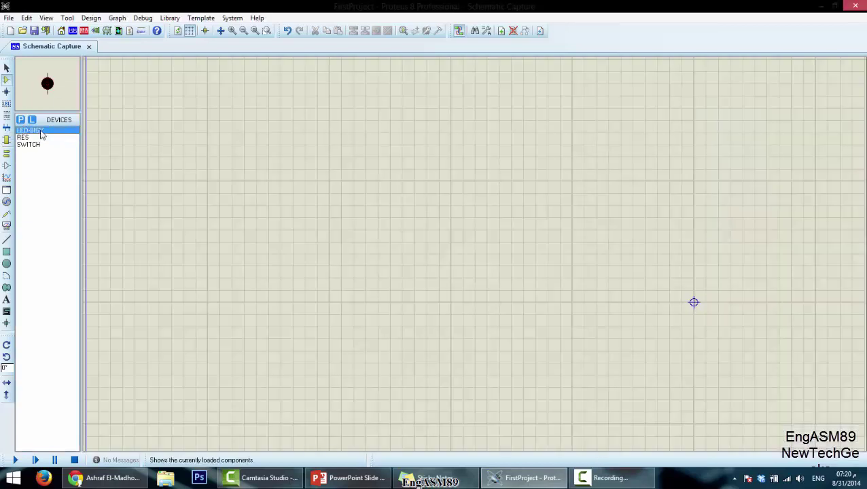
left_click(312, 171)
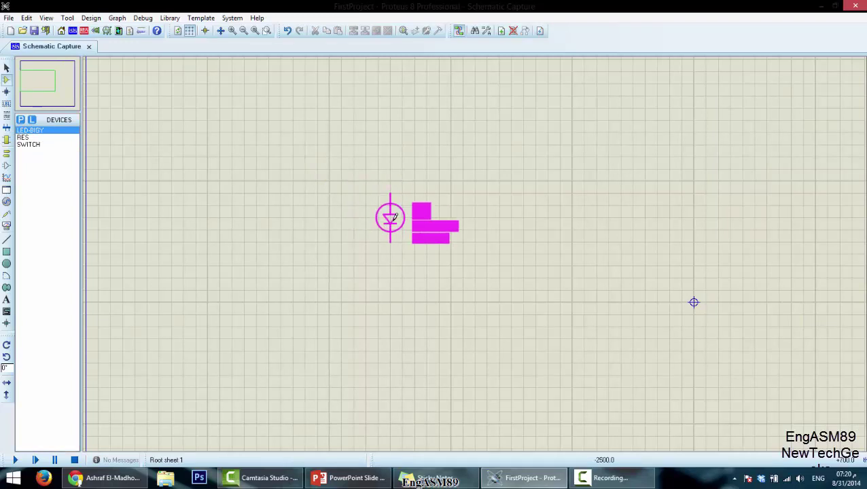
left_click(510, 228)
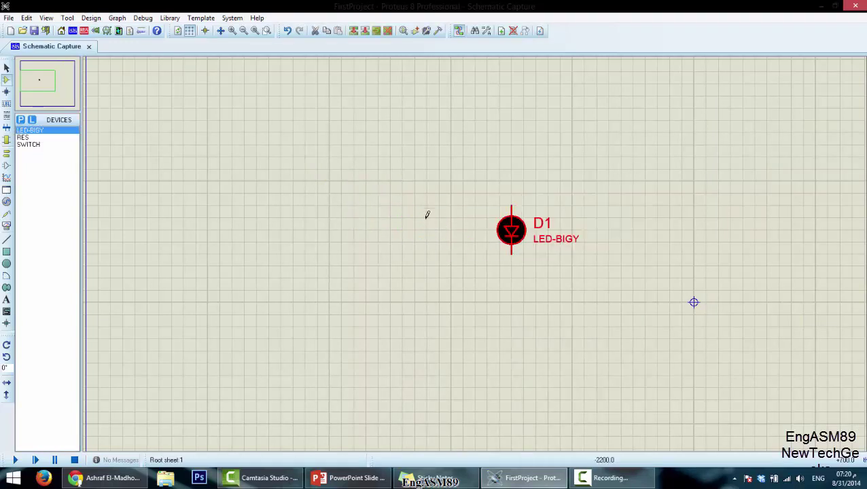
Step: Rotate LED D1 90 degrees anti-clockwise so that it lies horizontally
right_click(510, 230)
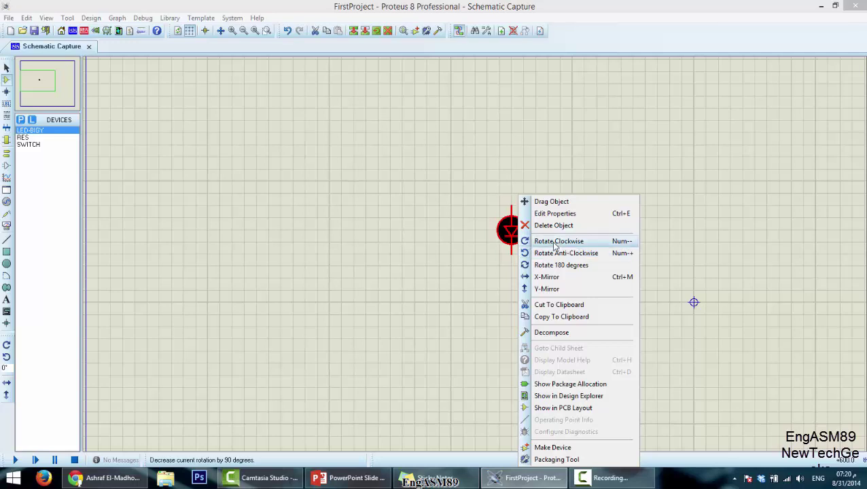
left_click(443, 253)
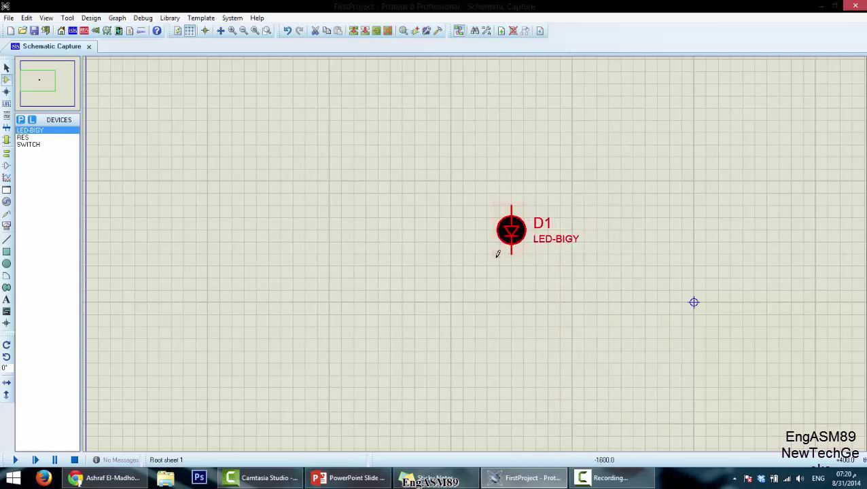
key("KP_Add")
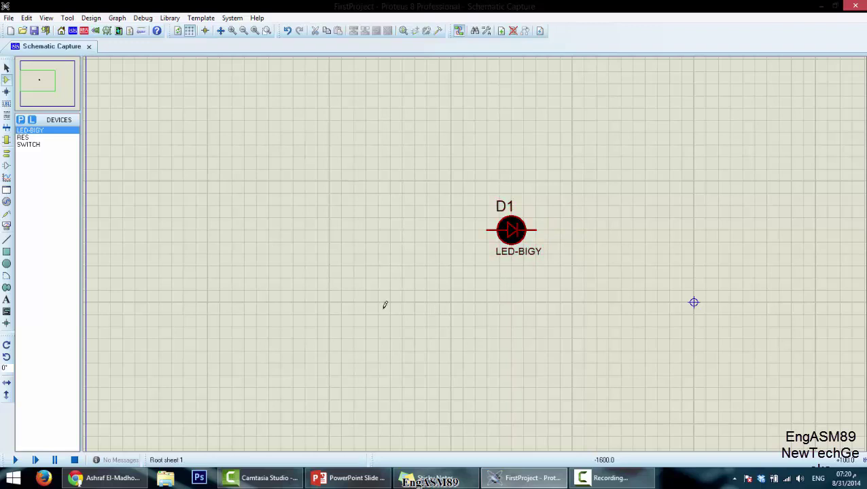
Step: Place four more LED-BIGY components in the same horizontal orientation, in a column directly below D1
left_click(358, 286)
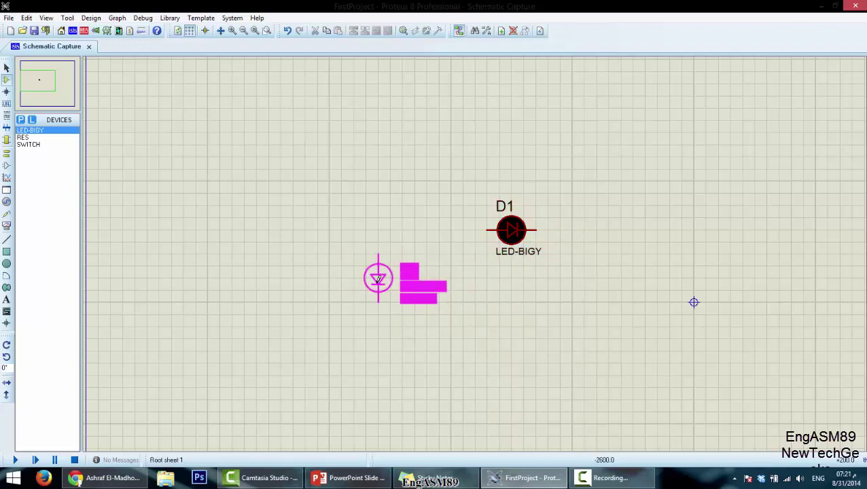
key("KP_Subtract")
key("KP_Subtract")
key("KP_Subtract")
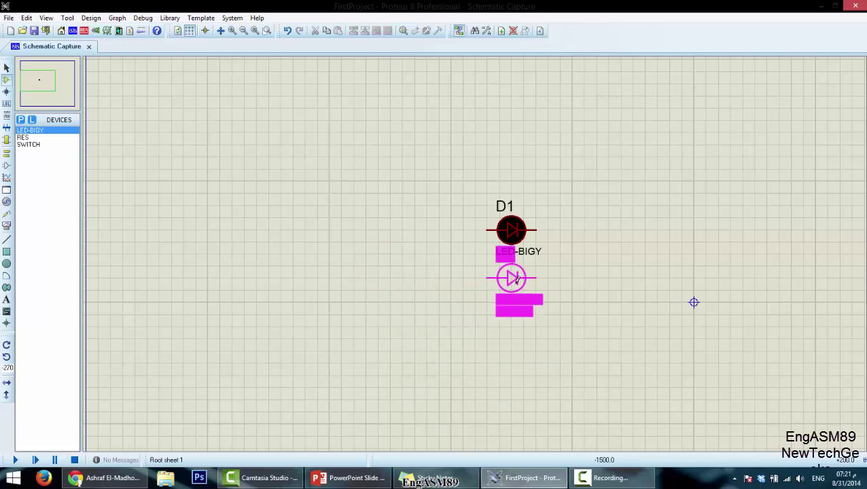
left_click(516, 280)
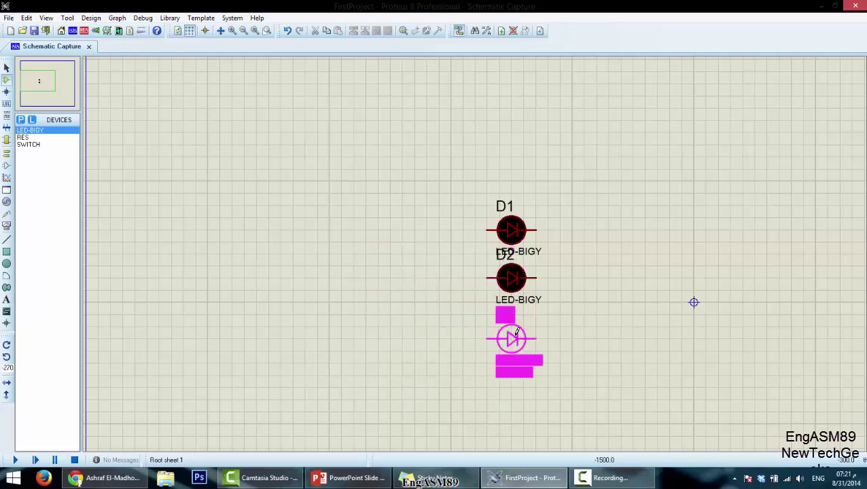
left_click(516, 329)
left_click(512, 377)
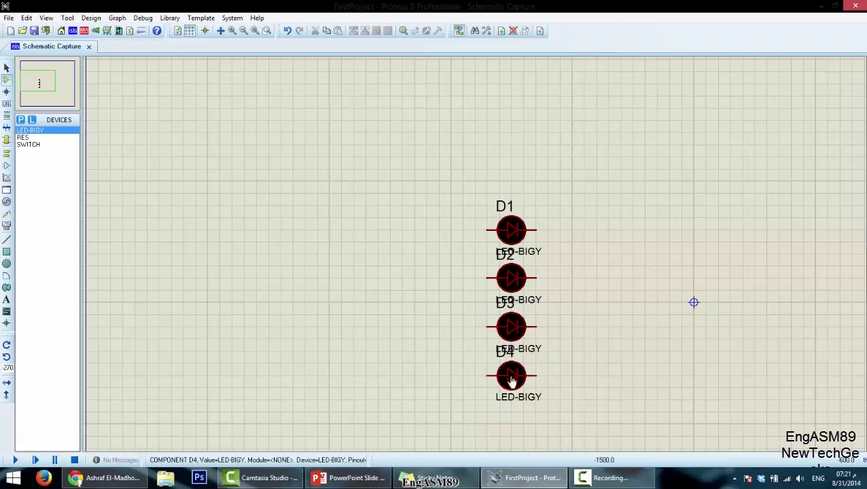
left_click(460, 315)
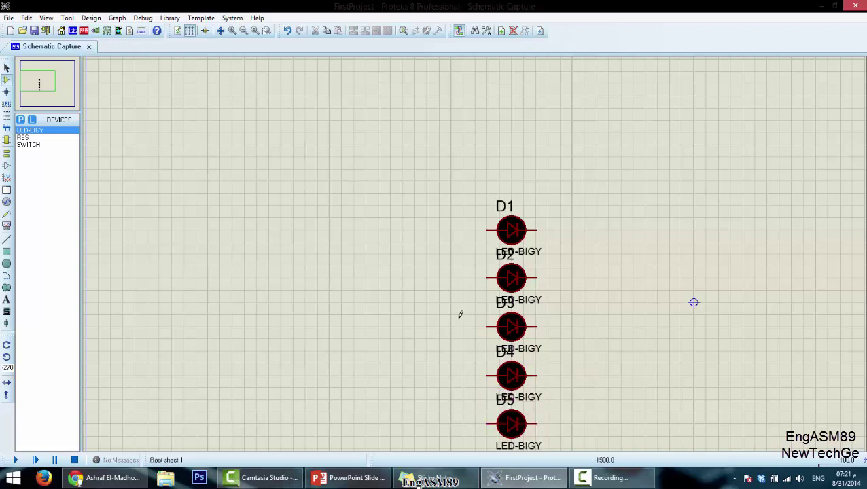
Step: Place a RES resistor to the left of D1 and set its resistance to 220
scroll(423, 242, "down", 1)
left_click(27, 137)
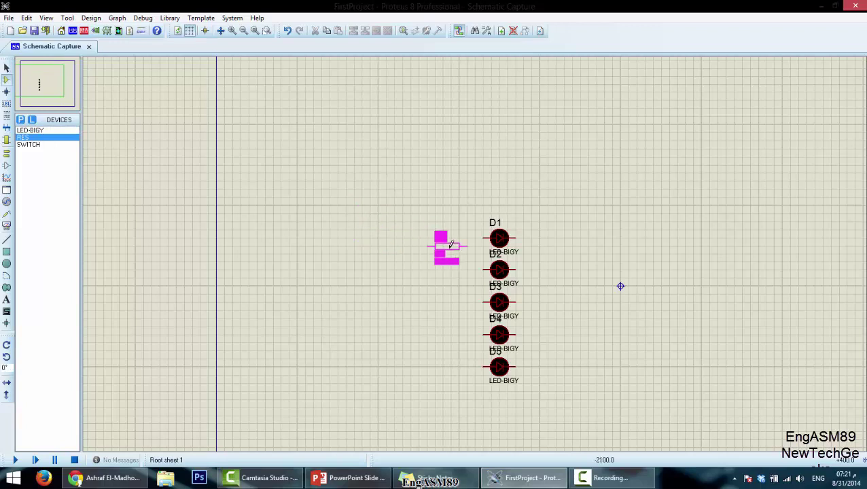
double_click(442, 242)
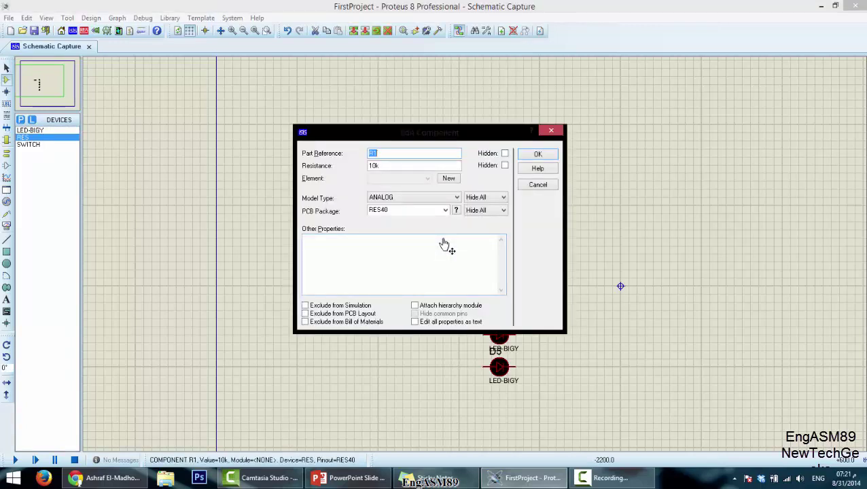
key("Tab")
type("220")
key("Return")
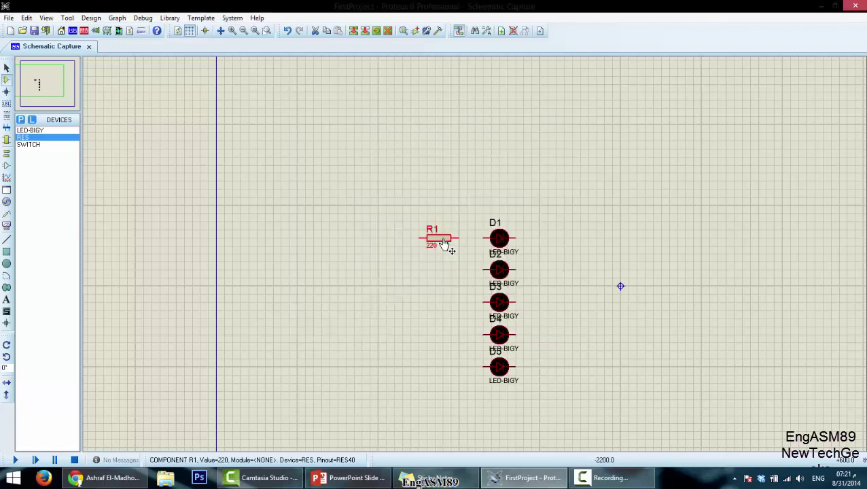
Step: Place four more RES resistors in a column below R1, each aligned with one of the LEDs D2 to D5
left_click(439, 267)
left_click(438, 269)
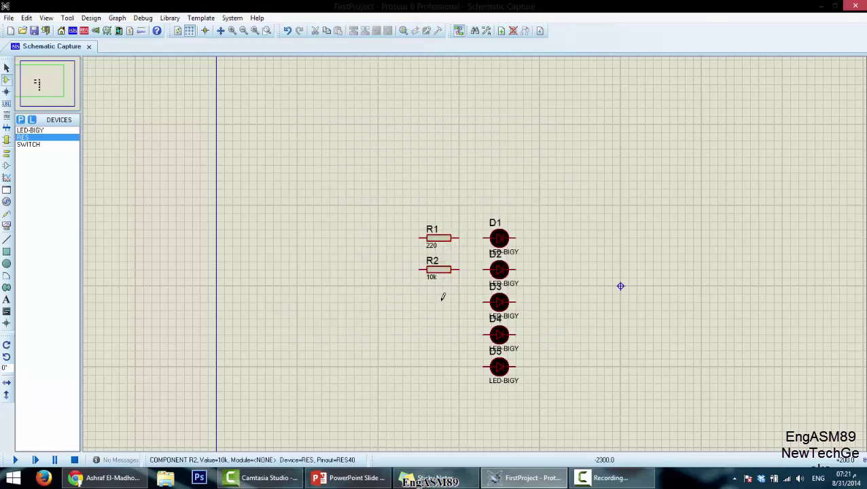
left_click(443, 299)
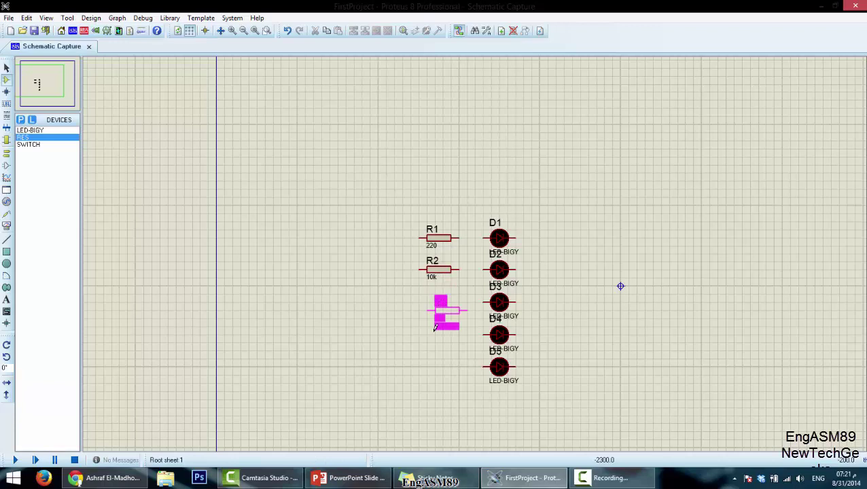
left_click(438, 301)
left_click(439, 334)
left_click(438, 367)
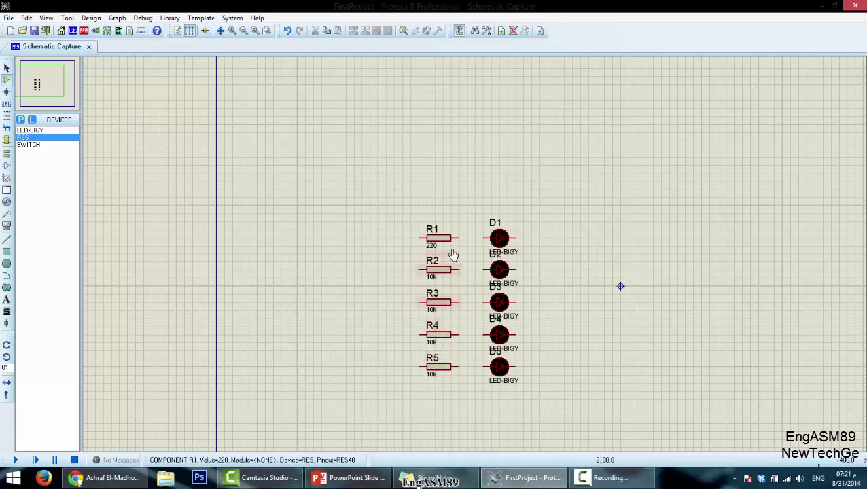
Step: Set the resistance of R2 and R3 to 220
double_click(443, 273)
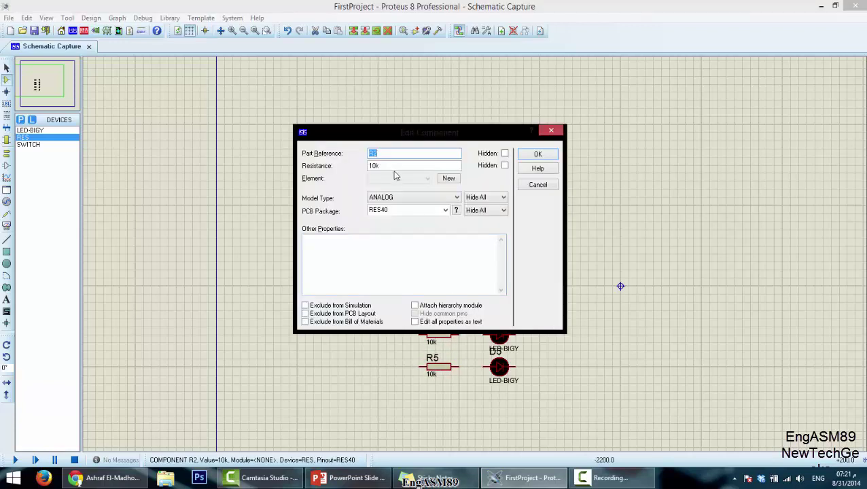
key("Tab")
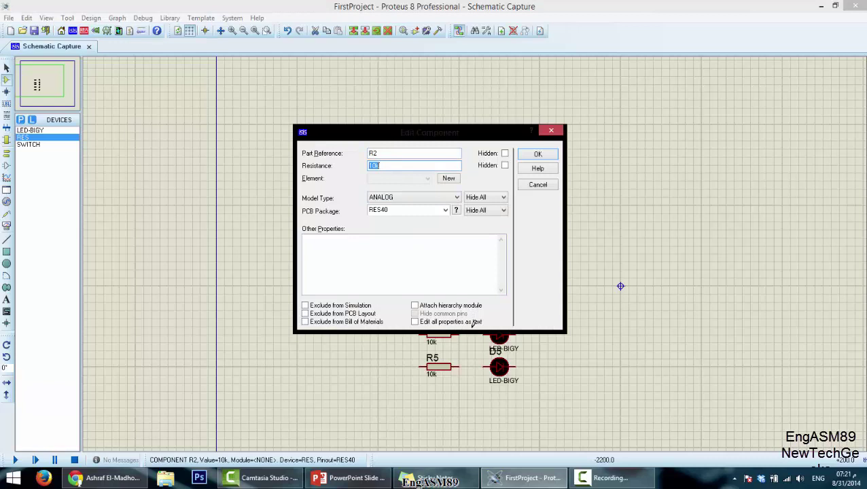
key("Return")
left_click(438, 302)
double_click(438, 302)
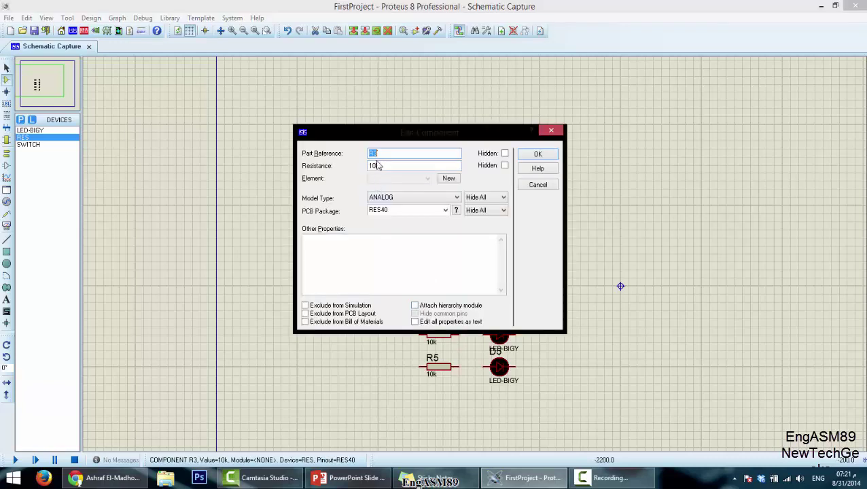
key("Tab")
type("220")
key("Return")
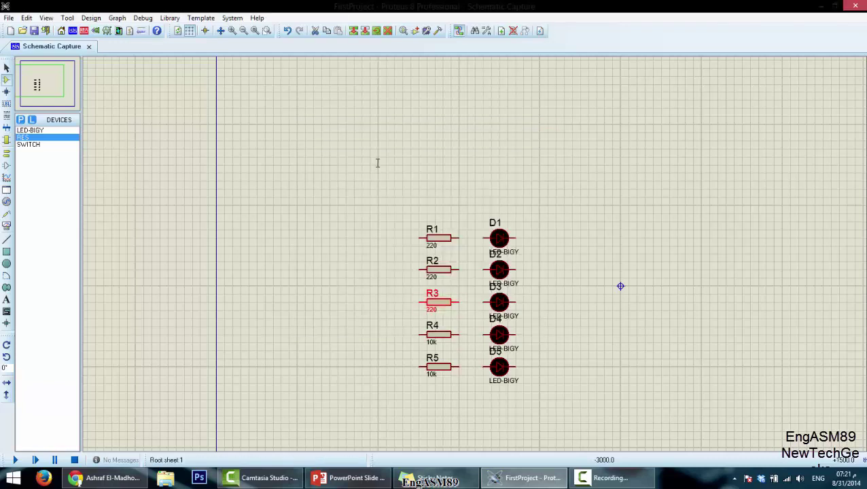
Step: Set the resistance of R4 and R5 to 220
double_click(448, 340)
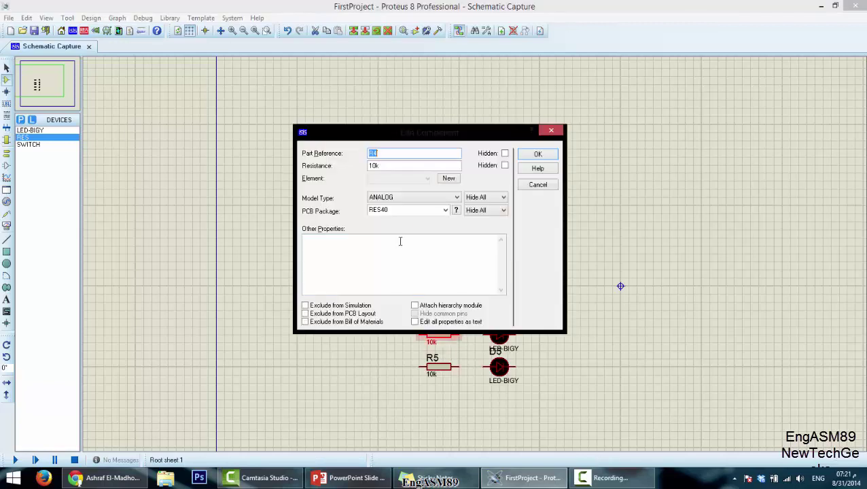
key("Tab")
type("220")
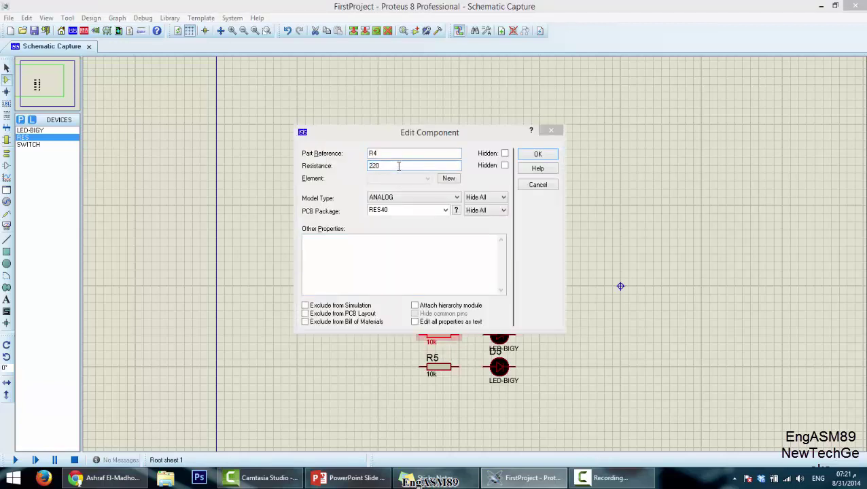
key("Return")
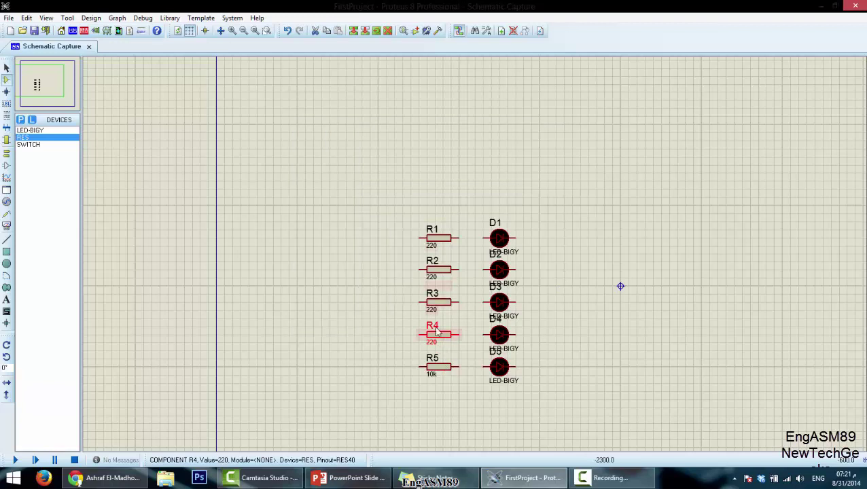
double_click(446, 369)
key("Tab")
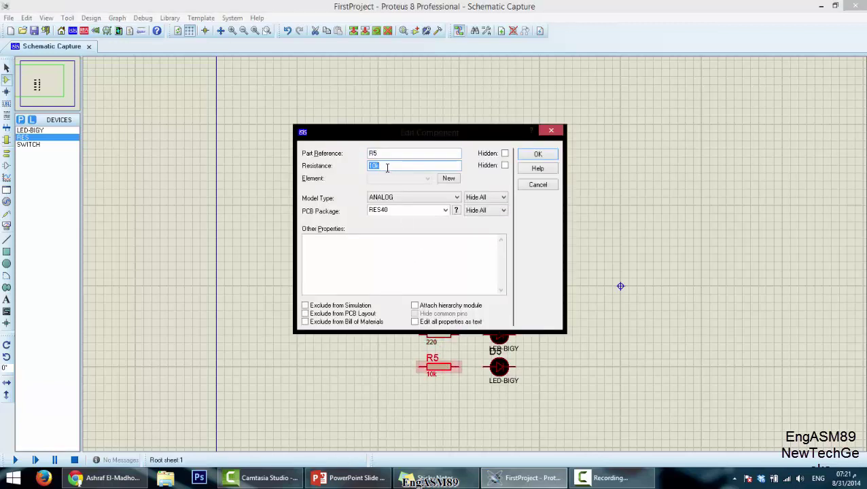
type("220")
key("Return")
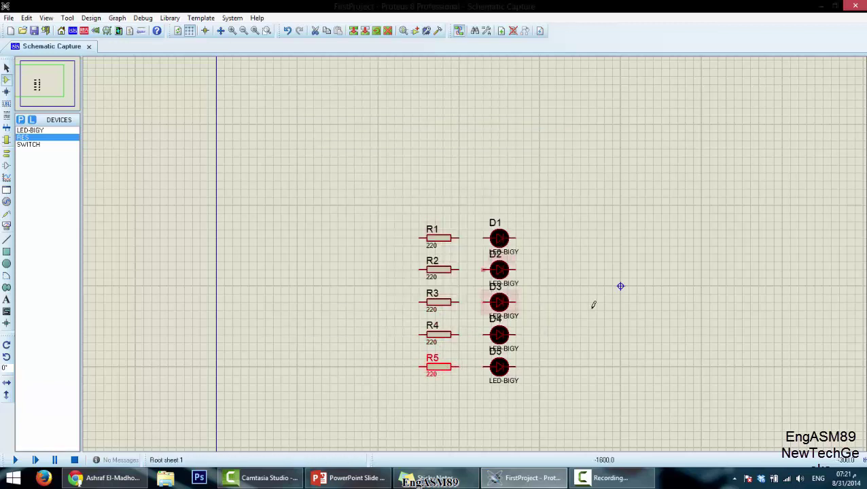
left_click(593, 305)
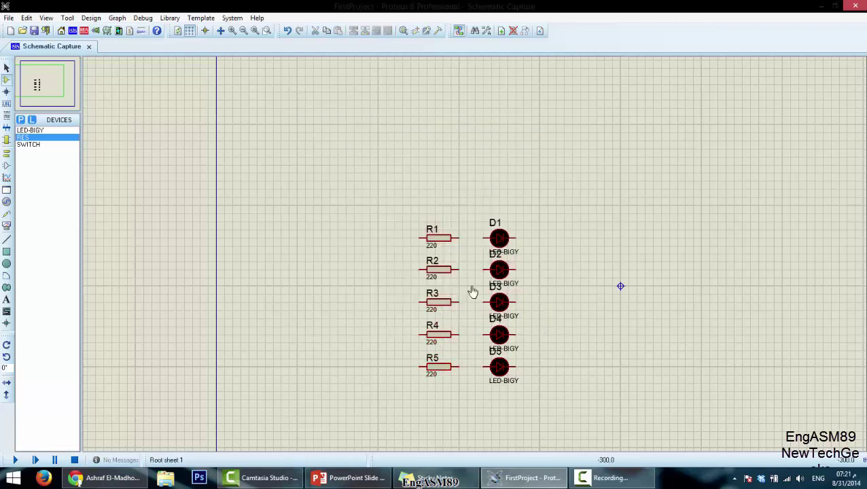
Step: Place a POWER terminal above and left of the resistors and a GROUND terminal below and right of the LEDs
left_click(6, 158)
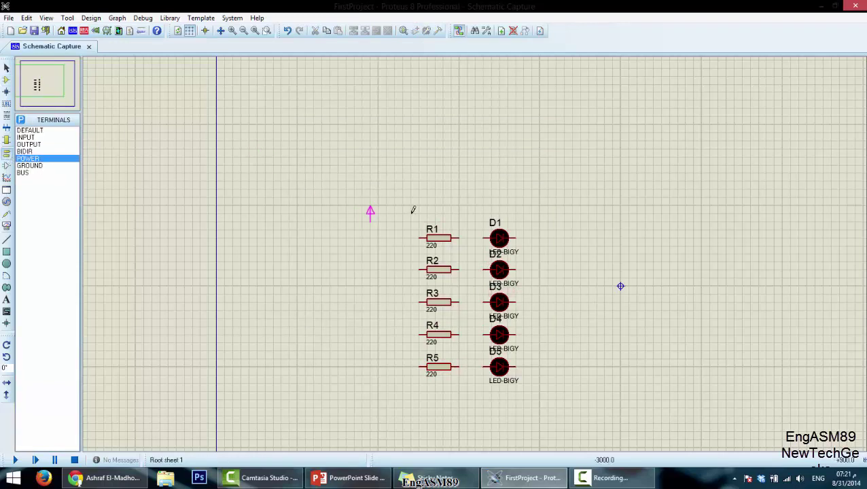
left_click(297, 204)
left_click(30, 166)
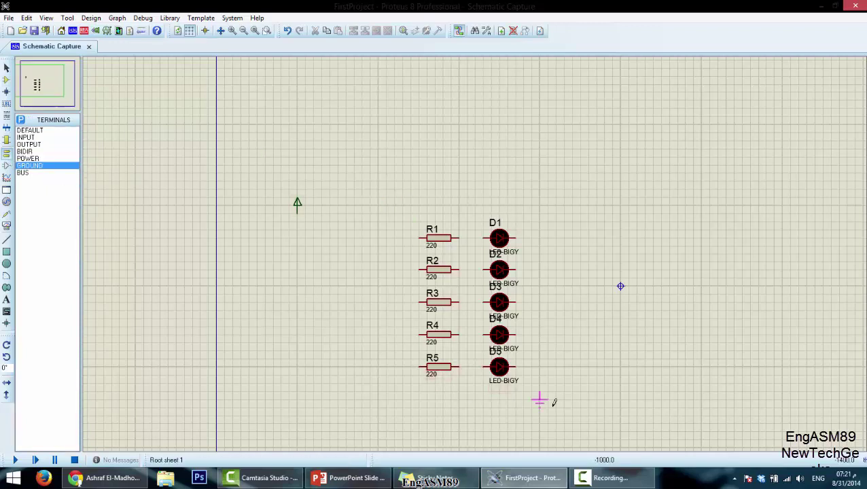
Step: Place the SWITCH between the power terminal and R1, and wire the power terminal to the switch's left contact
left_click(6, 80)
left_click(29, 145)
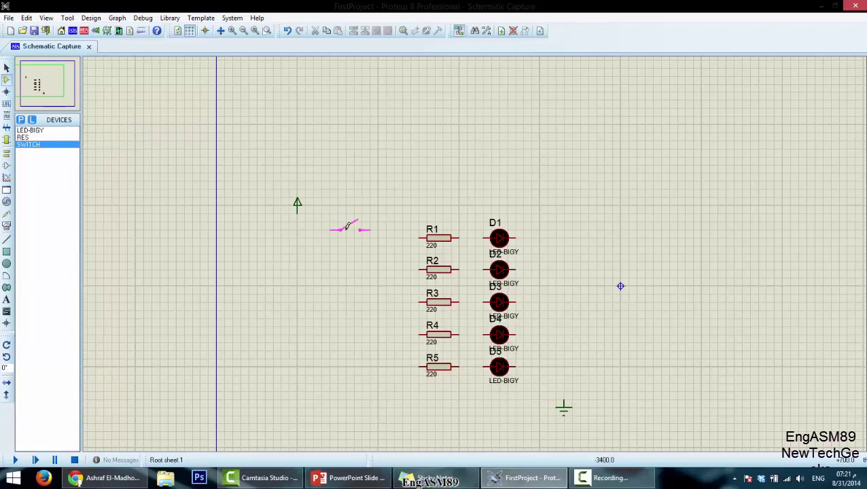
left_click(350, 226)
left_click(297, 205)
left_click(340, 229)
Step: Label the power terminal +5V
left_click(298, 205)
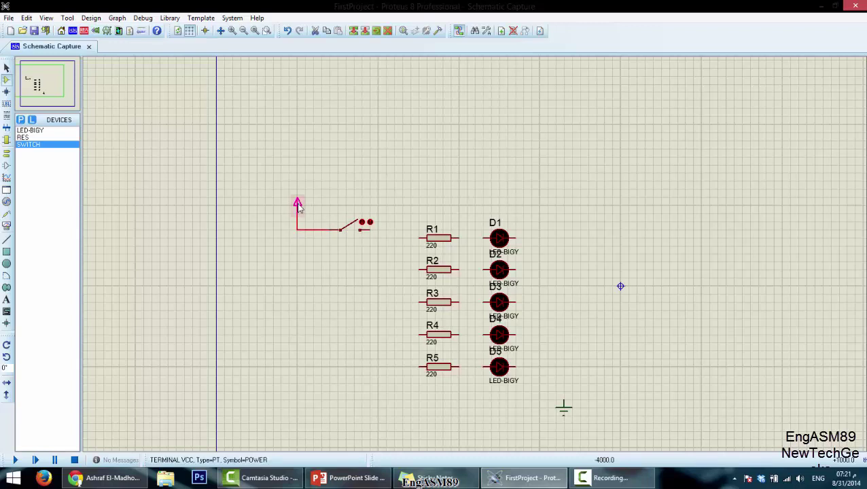
left_click(298, 205)
type("+5V")
key("Return")
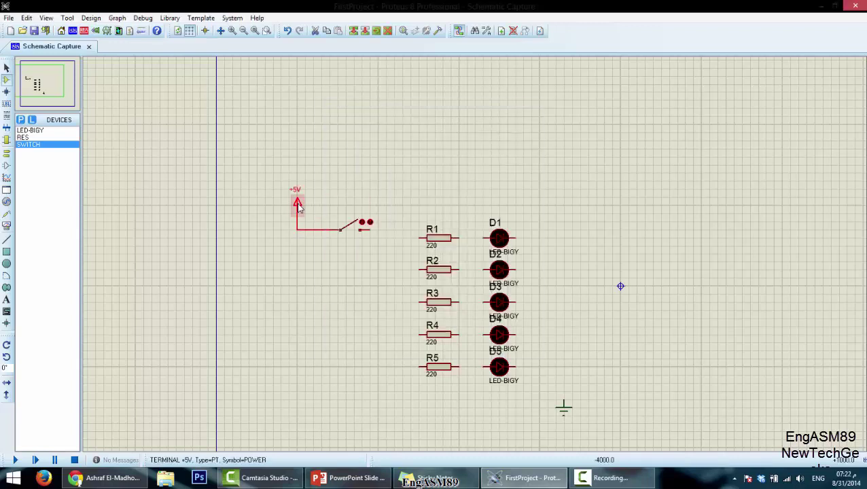
Step: Wire the switch's right contact to the left pin of R1 and branch that wire to the left pins of R2 and R3
left_click(411, 235)
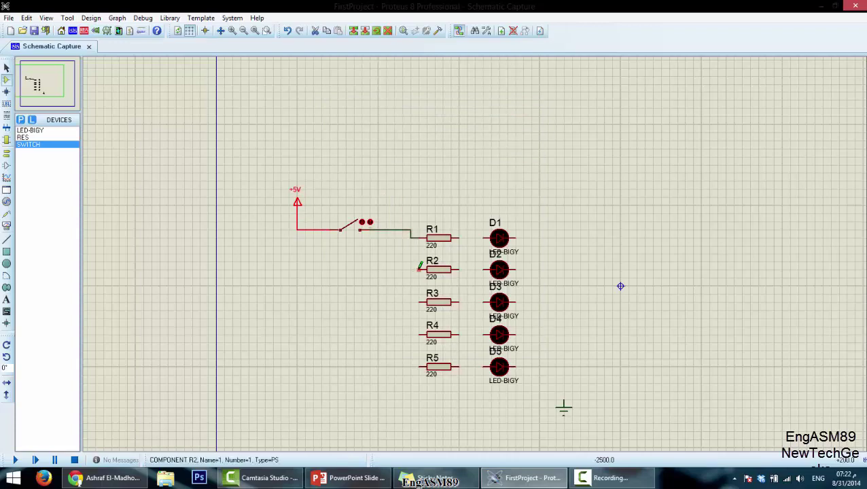
scroll(419, 266, "up", 4)
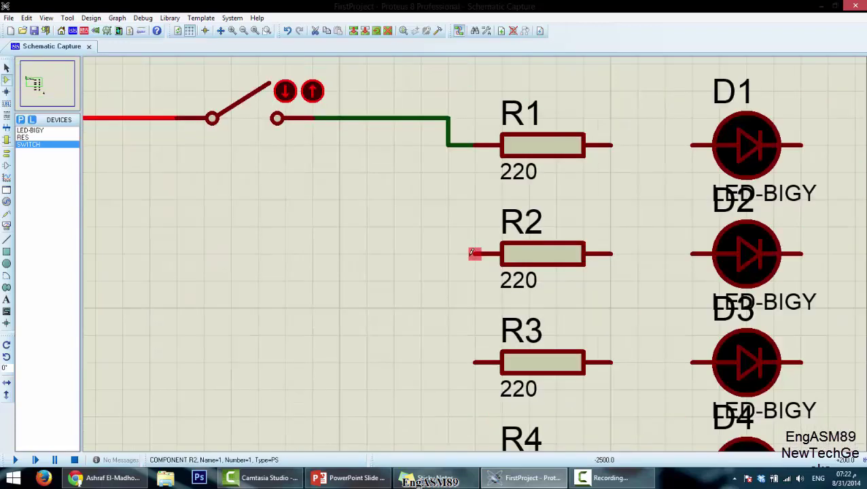
left_click(473, 253)
right_click(475, 253)
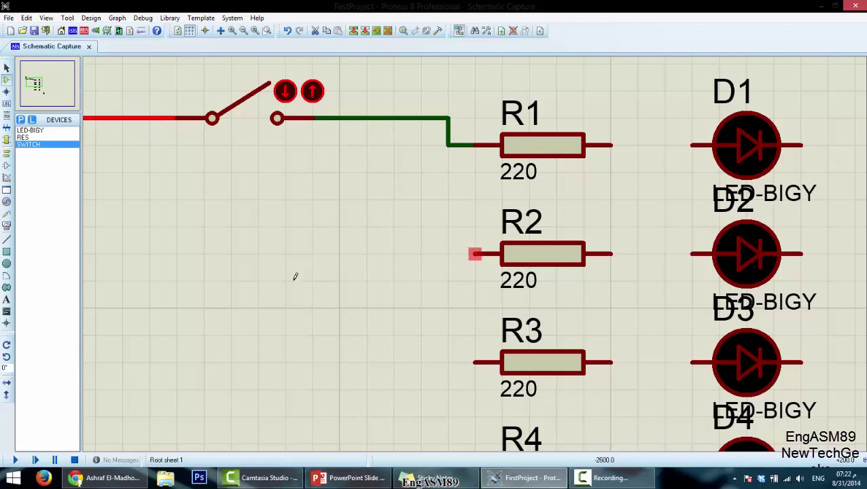
left_click(393, 118)
left_click(475, 362)
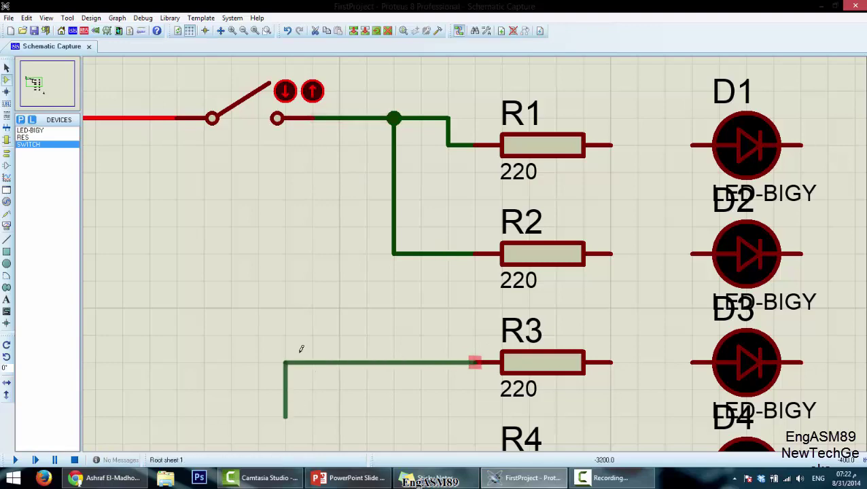
left_click(393, 253)
scroll(480, 382, "down", 2)
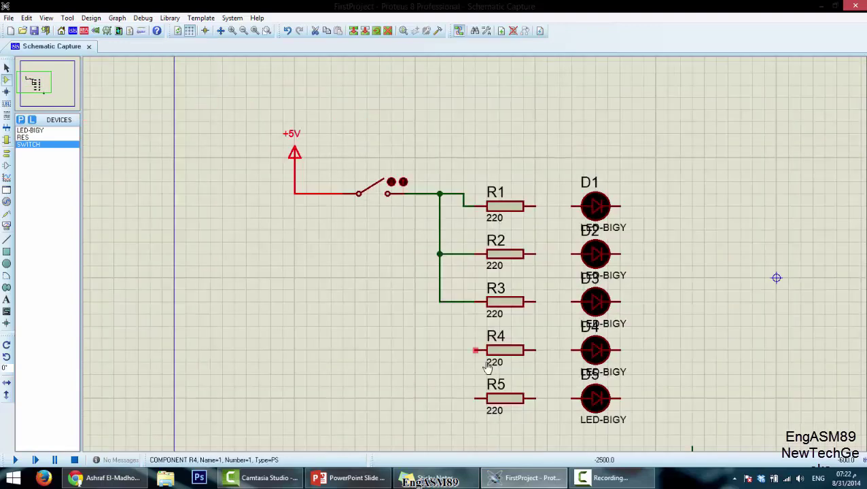
scroll(476, 259, "up", 1)
scroll(463, 189, "down", 1)
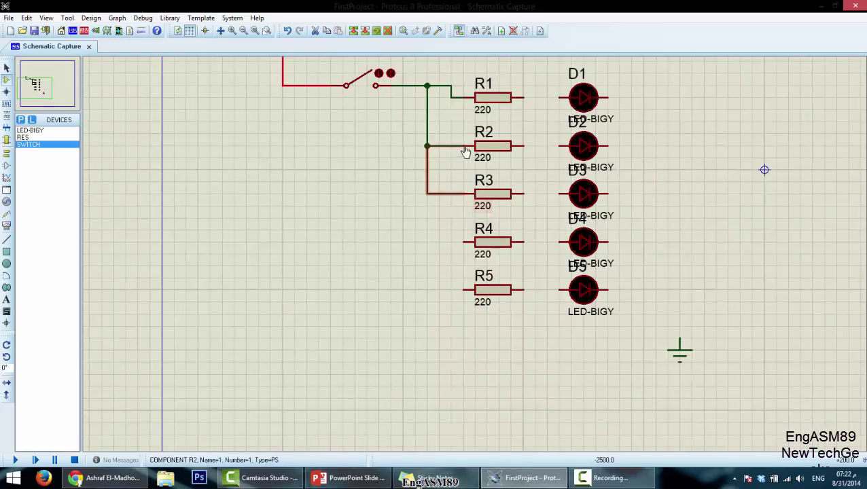
Step: Wire the left pins of R4 and R5 to the common vertical wire that feeds the other resistors
left_click(463, 241)
left_click(428, 193)
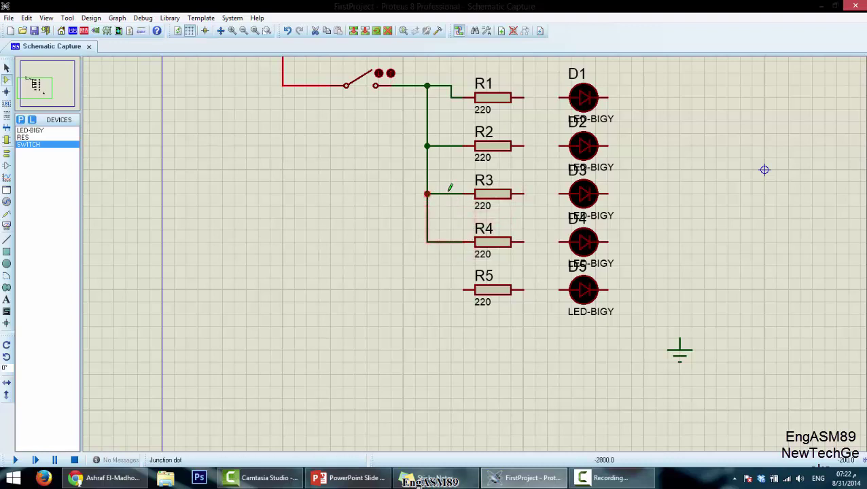
left_click(463, 290)
left_click(428, 242)
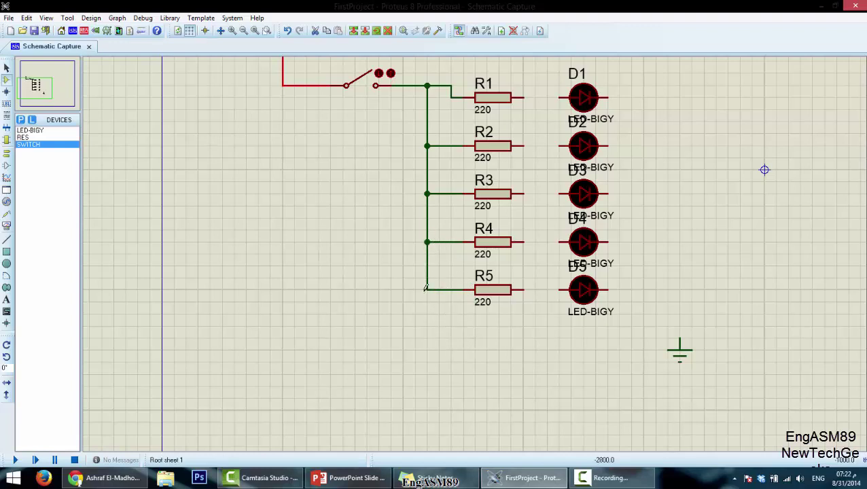
Step: Wire the right pin of each resistor R1 to R5 straight across to the left pin of its matching LED D1 to D5
left_click(523, 97)
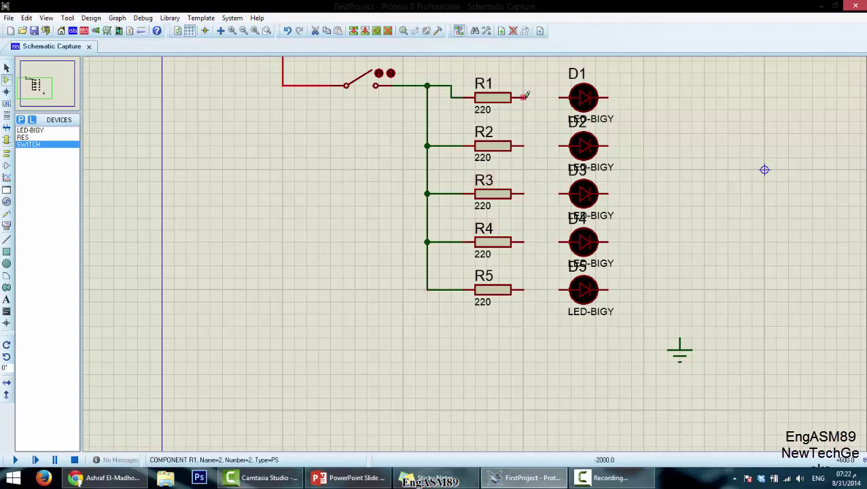
left_click(560, 97)
double_click(523, 145)
double_click(523, 194)
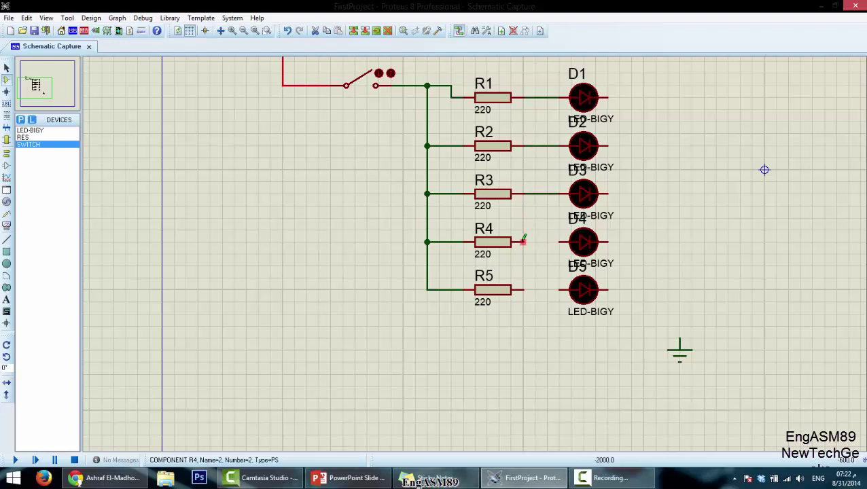
double_click(523, 242)
double_click(523, 290)
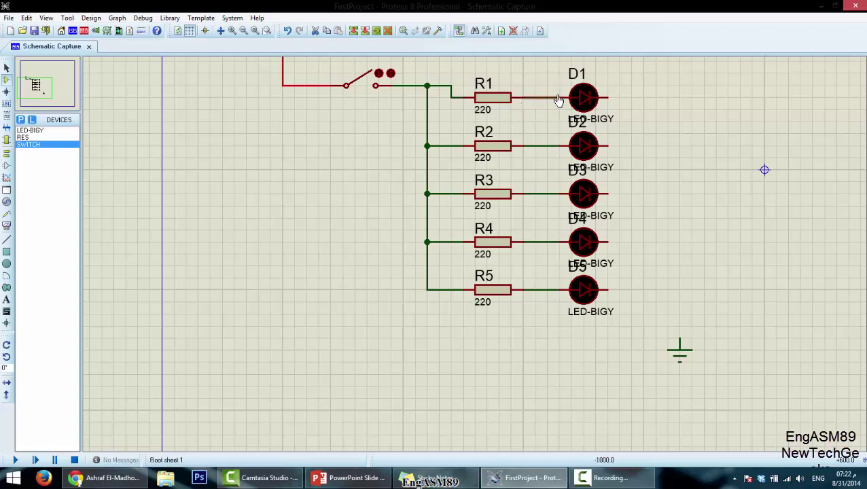
Step: Join the right pins of D1, D2 and D3 with a common vertical wire beside the LEDs
left_click(609, 97)
left_click(608, 145)
left_click(608, 193)
left_click(619, 145)
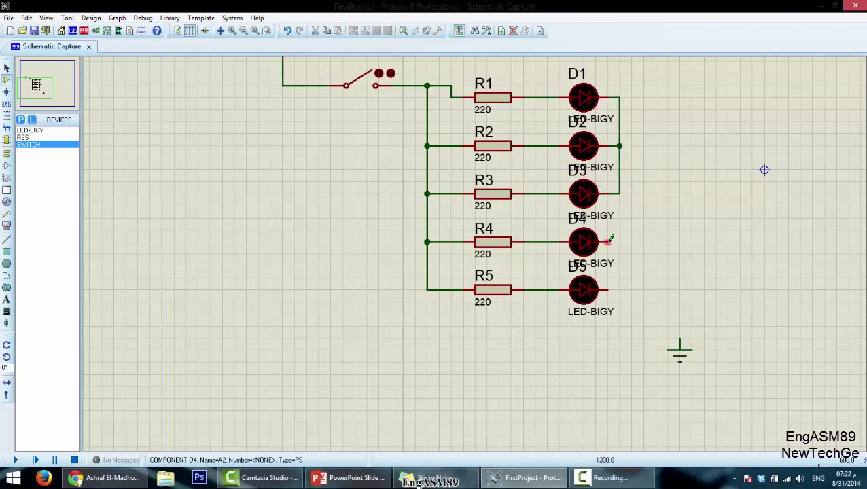
Step: Try extending the common LED wire down to the right pins of D4 and D5, and undo those connections
left_click(609, 241)
left_click(619, 197)
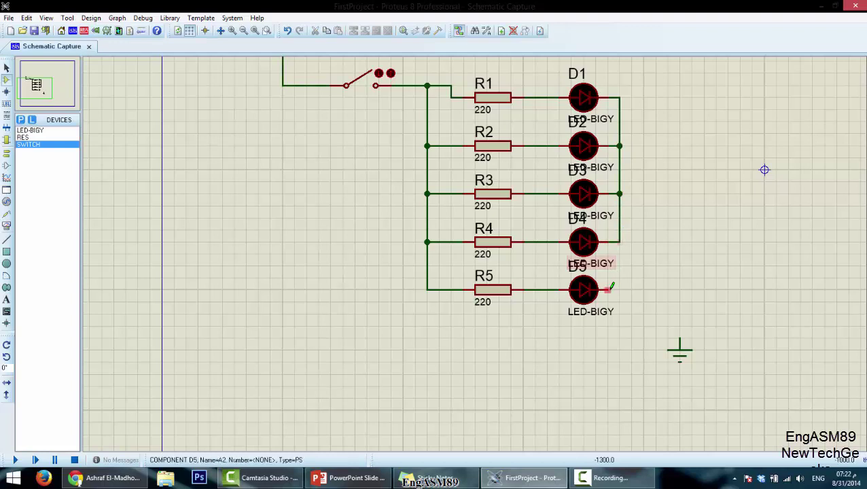
left_click(608, 290)
left_click(620, 241)
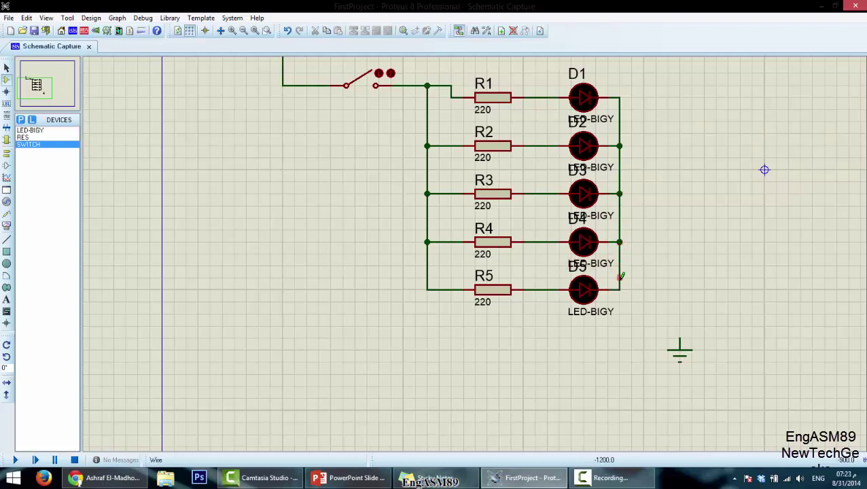
double_click(620, 230)
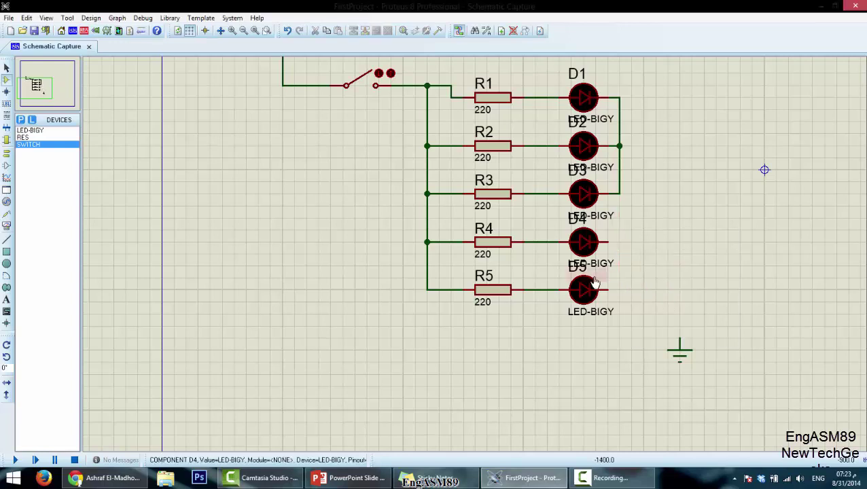
key("ctrl+z")
Step: Wire D4's right pin to the common LED wire, and delete a trial wire drawn up from D5's right pin
left_click(608, 241)
left_click(620, 194)
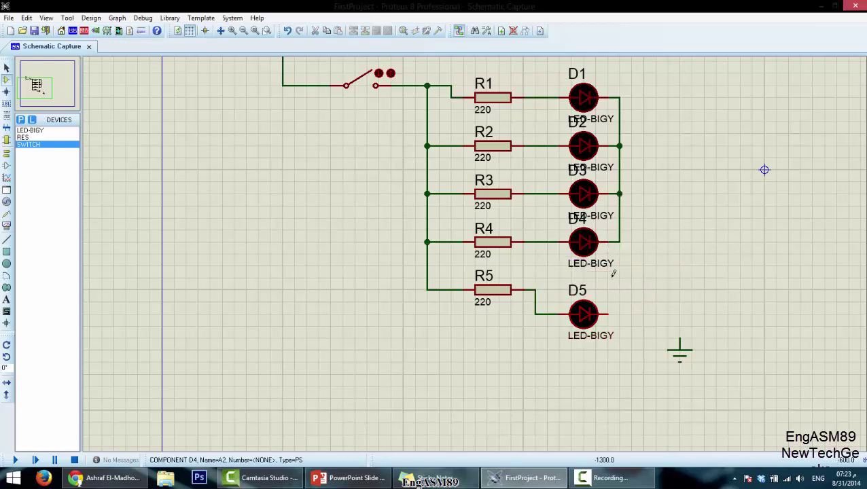
left_click(609, 317)
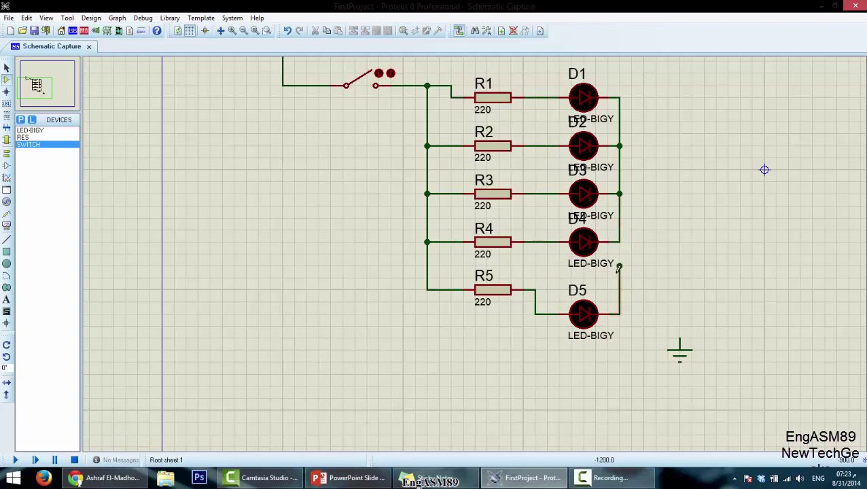
double_click(620, 265)
right_click(619, 276)
left_click(662, 308)
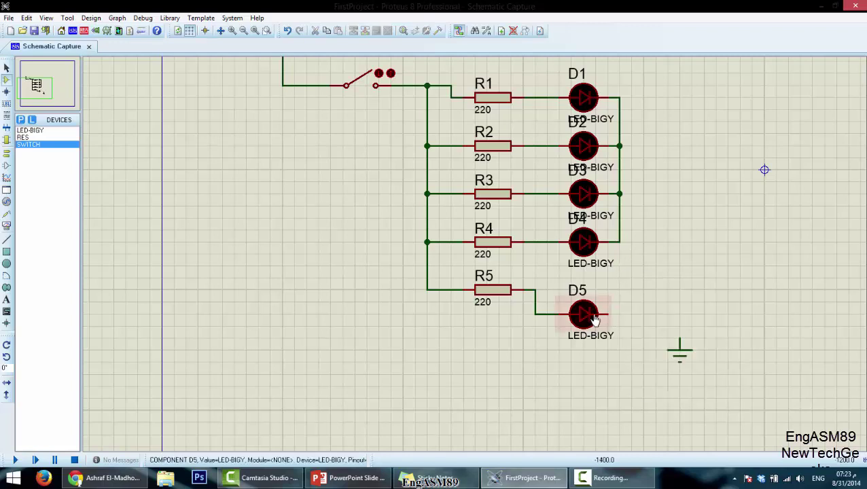
Step: Move D5 back up so it lines up with R5 below D4
left_click(584, 314)
left_click_drag(611, 321, 611, 299)
left_click(612, 299)
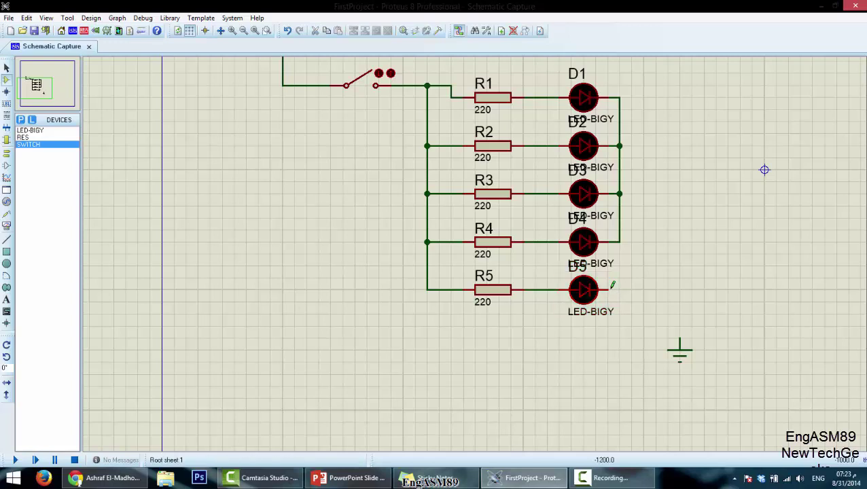
Step: Wire D5's right pin to the common LED wire and connect that wire to the ground terminal
left_click(619, 290)
left_click(620, 241)
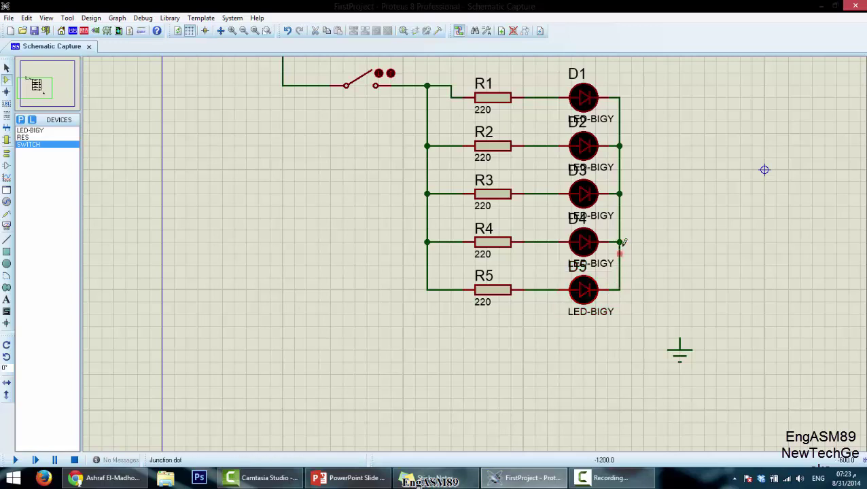
left_click(620, 290)
left_click(679, 341)
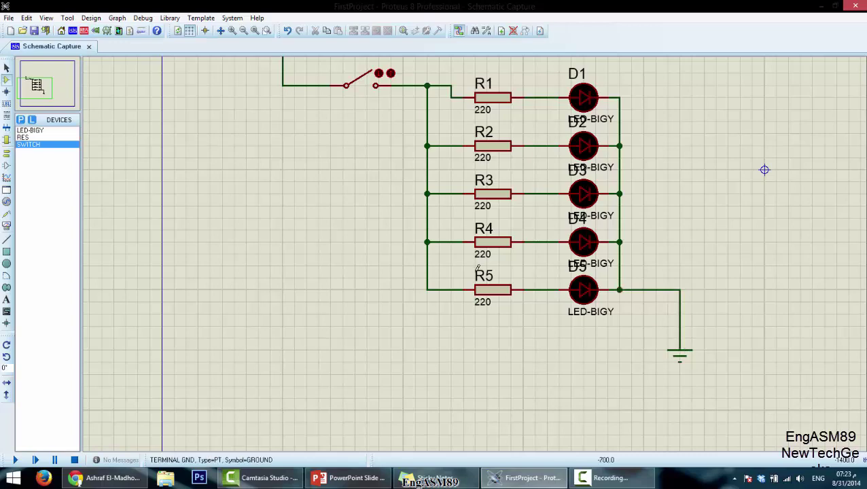
Step: Run the simulation, close and open the switch twice to test the LEDs, and stop the simulation
scroll(469, 285, "down", 2)
scroll(415, 293, "up", 2)
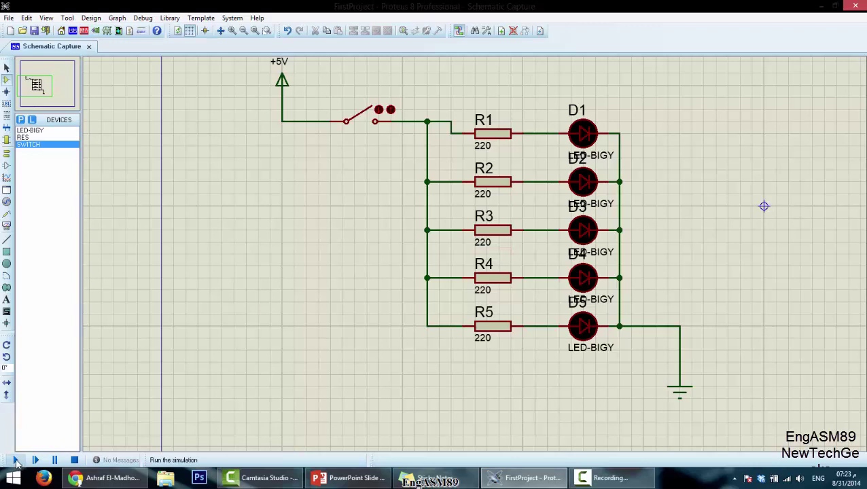
left_click(16, 461)
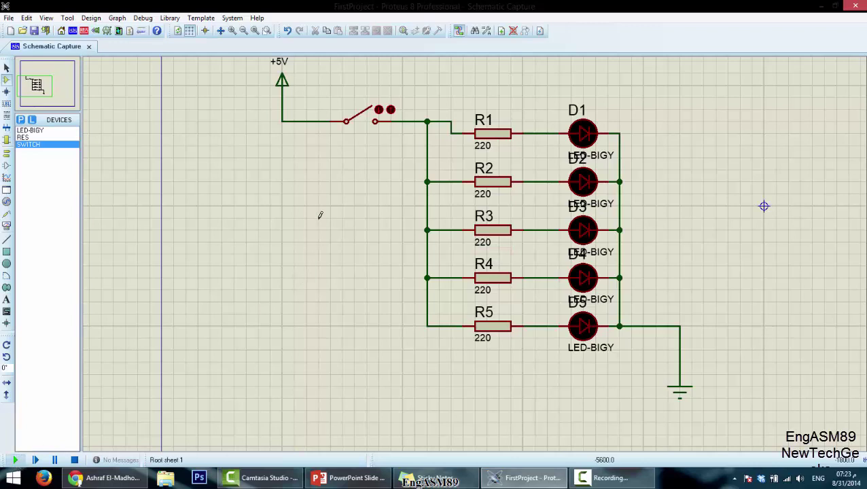
left_click(364, 122)
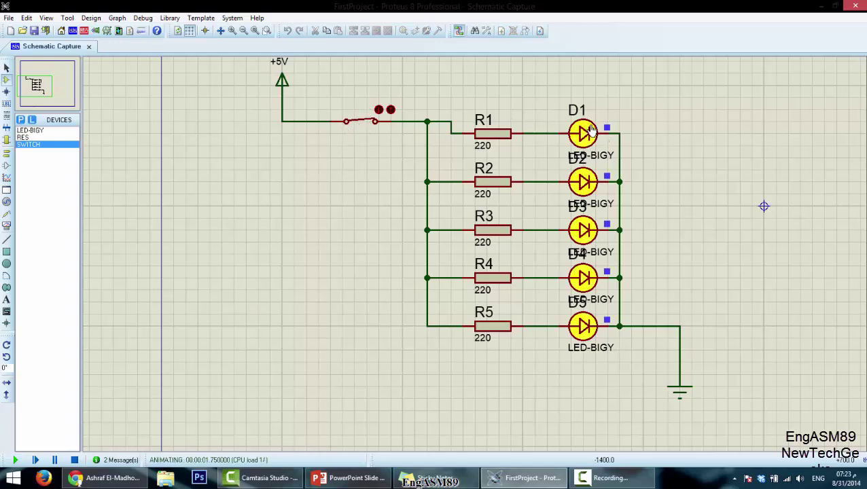
left_click(360, 126)
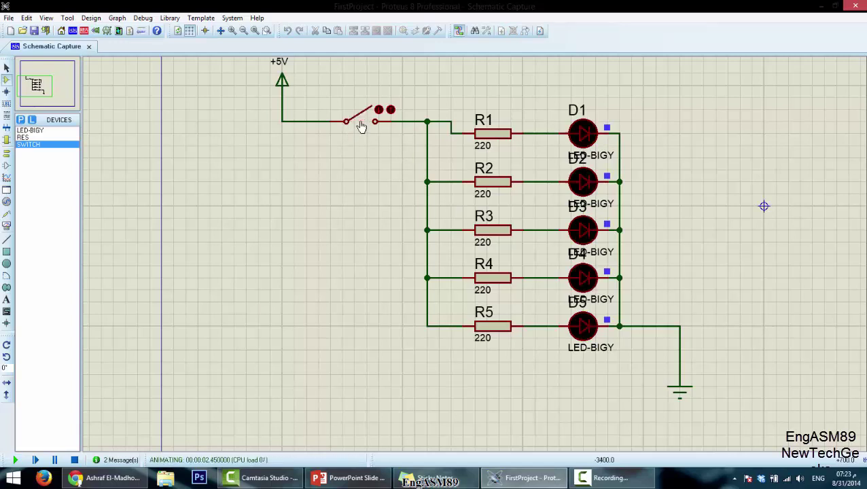
left_click(362, 125)
left_click(362, 124)
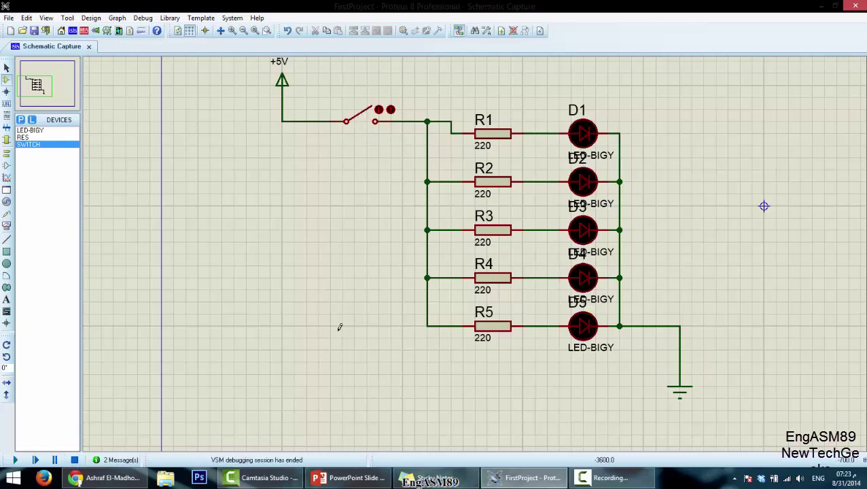
Step: Switch to the PowerPoint slide show, advance to the slide on techniques for mastering ISIS, and return to Proteus
left_click(350, 477)
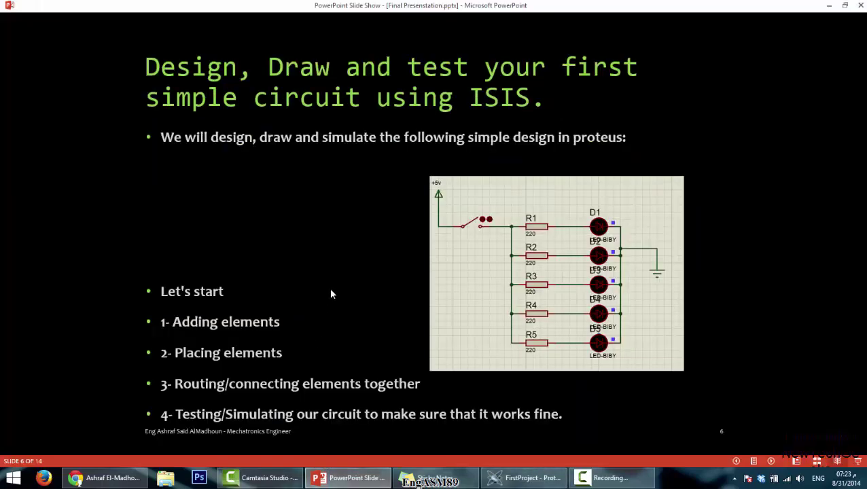
left_click(283, 257)
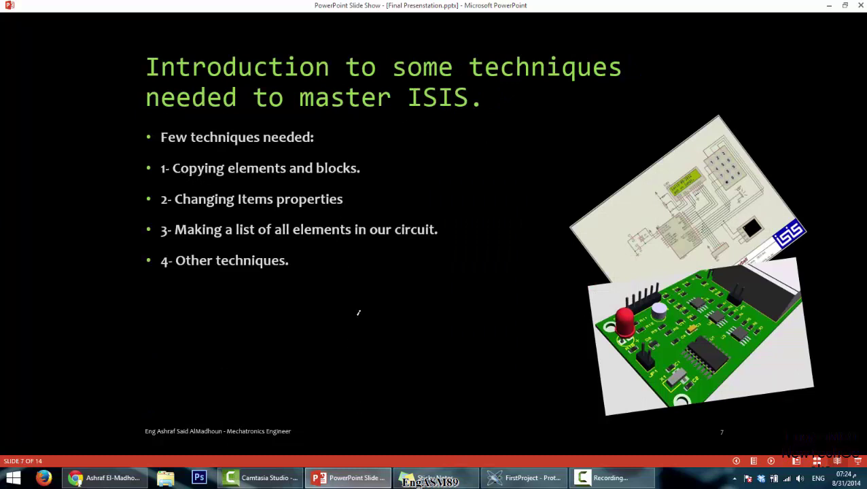
key("alt+Tab")
Step: Copy the entire circuit to the clipboard and paste a duplicate to the right of the original
scroll(370, 228, "down", 1)
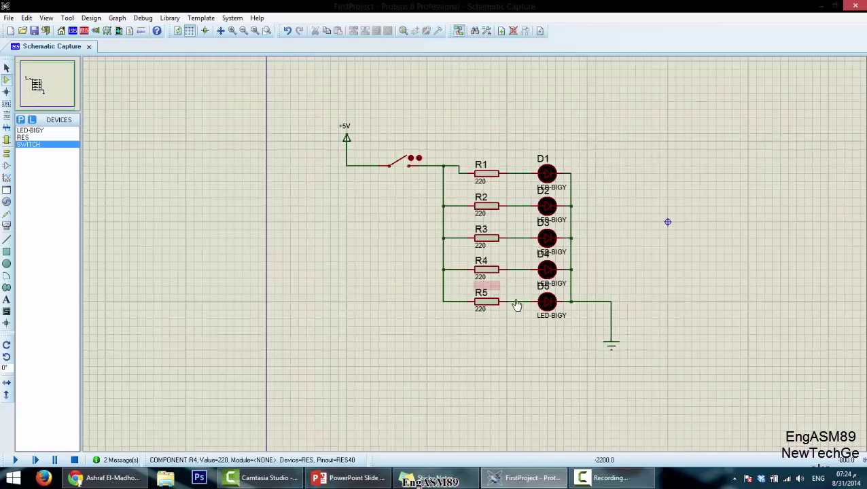
scroll(456, 257, "down", 1)
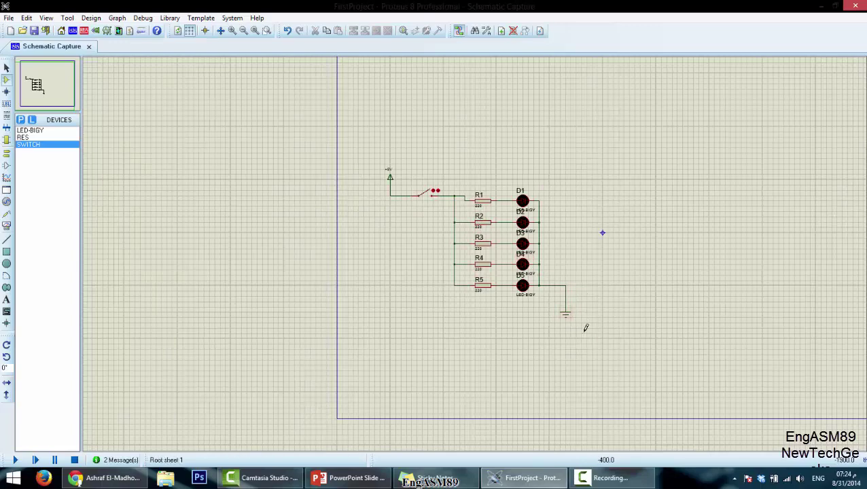
right_click_drag(588, 328, 369, 147)
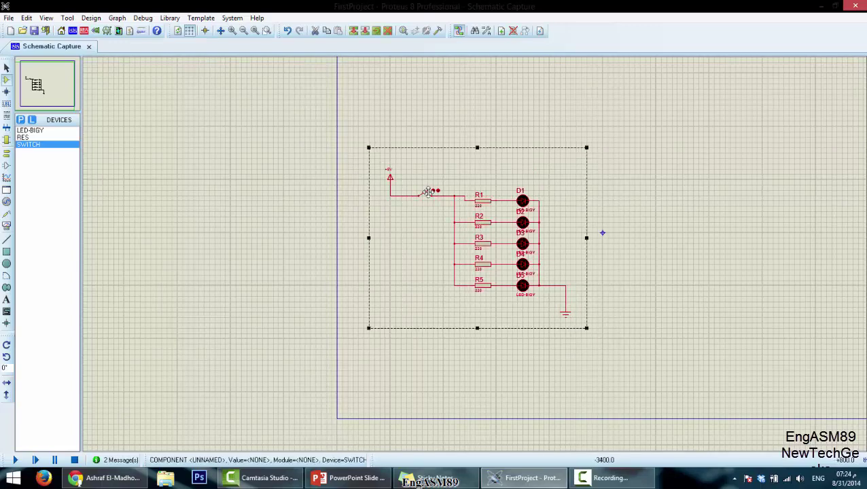
right_click(438, 191)
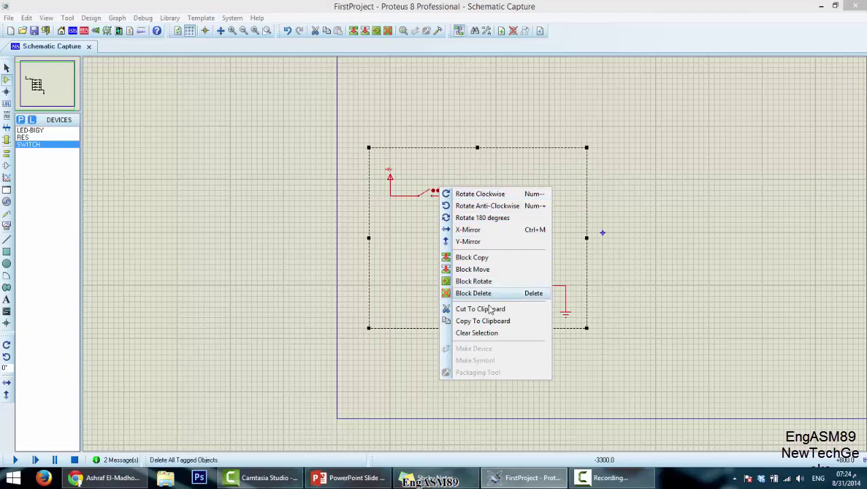
left_click(490, 320)
right_click(669, 151)
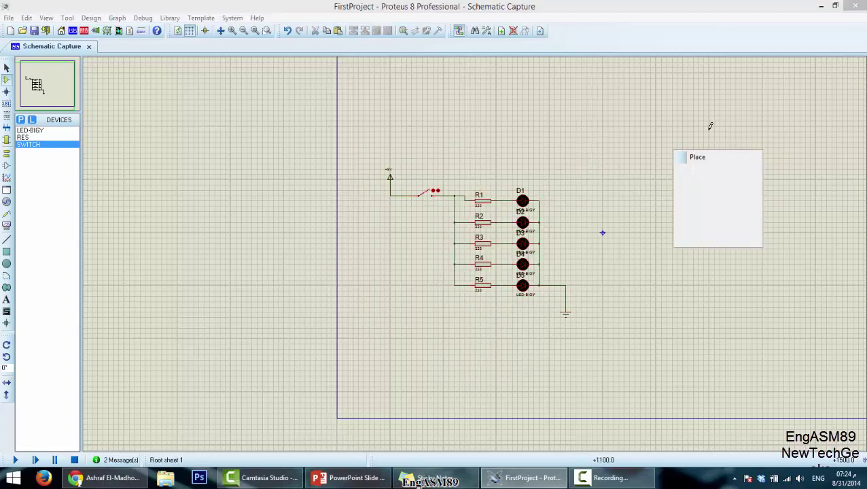
right_click(700, 151)
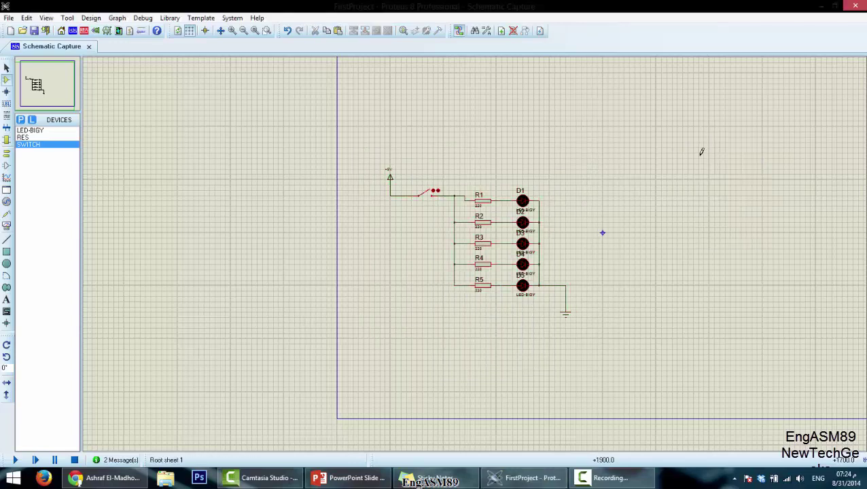
right_click(700, 151)
left_click(743, 226)
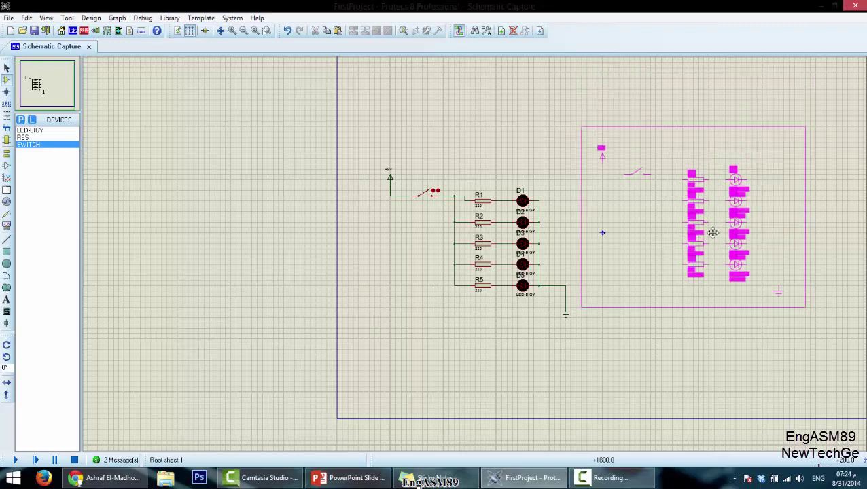
left_click(746, 227)
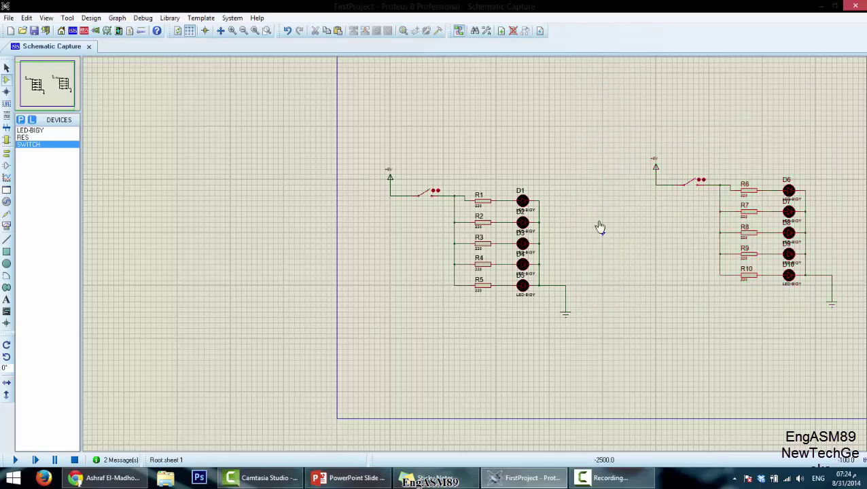
Step: Delete the pasted duplicate circuit to the right of the original
left_click_drag(635, 131, 857, 329)
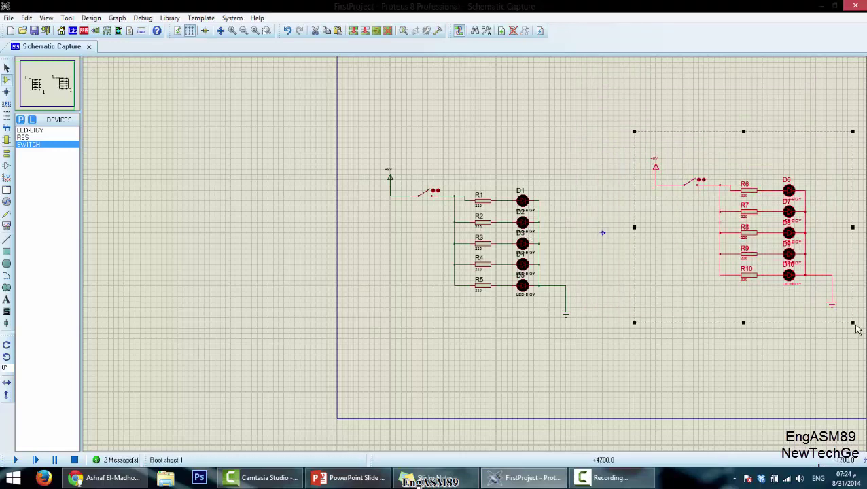
key("Delete")
Step: Block Copy the original circuit and place five duplicates: two to its right, one above it and two to its left
left_click_drag(607, 349, 379, 143)
right_click(485, 203)
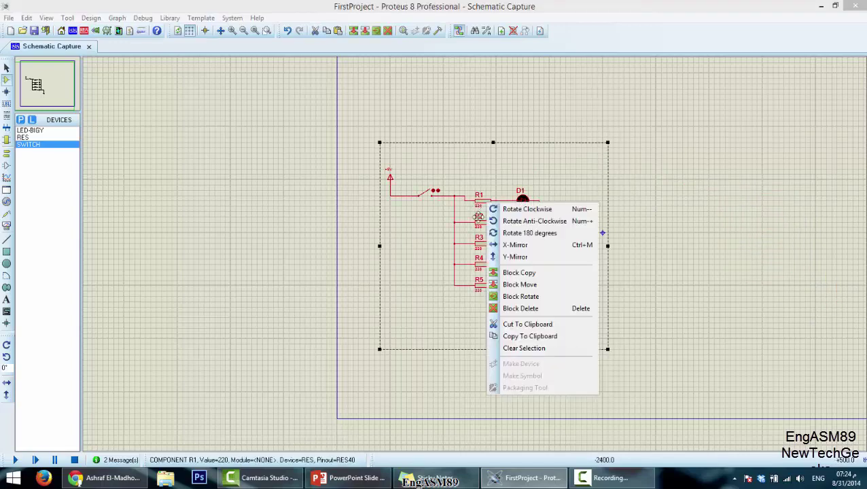
left_click(522, 283)
left_click(810, 253)
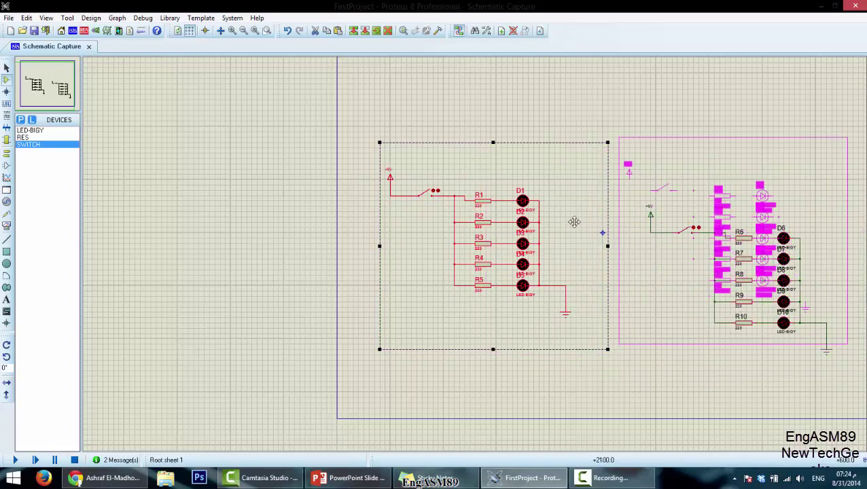
scroll(564, 130, "down", 2)
left_click(576, 142)
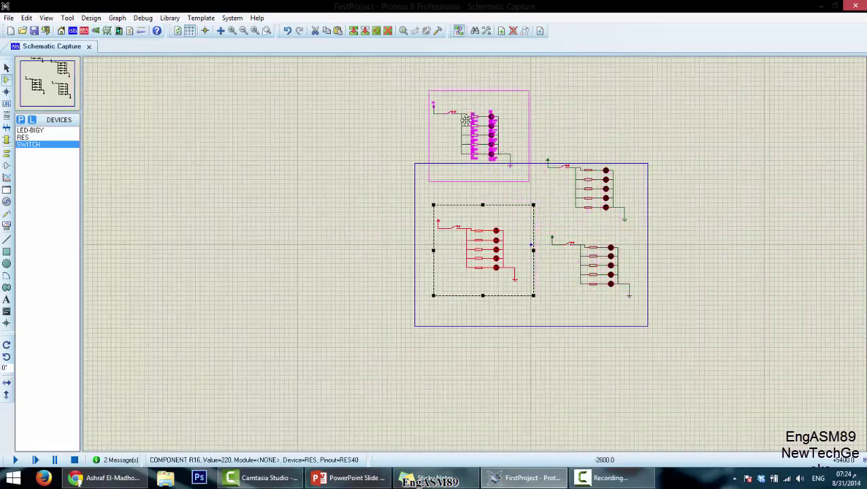
left_click(464, 93)
left_click(328, 161)
left_click(364, 278)
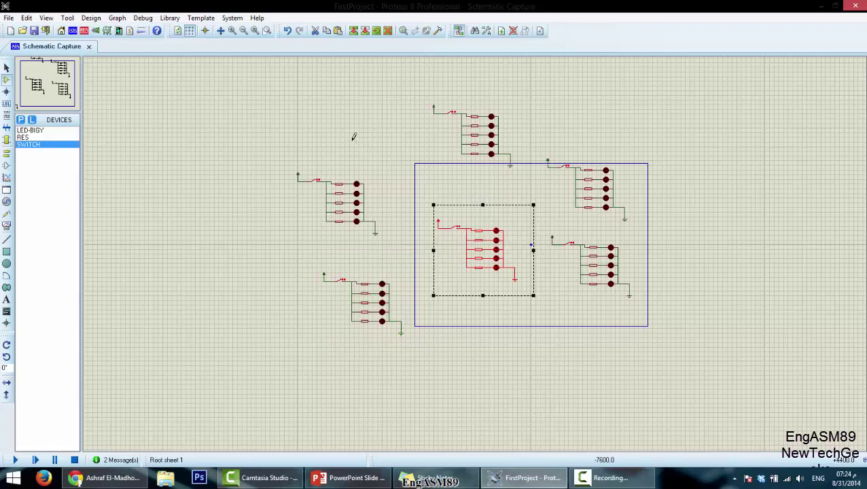
Step: Undo the placement of all five duplicated circuits so that only the original circuit remains on the sheet
key("ctrl+z")
key("ctrl+z")
key("ctrl+z")
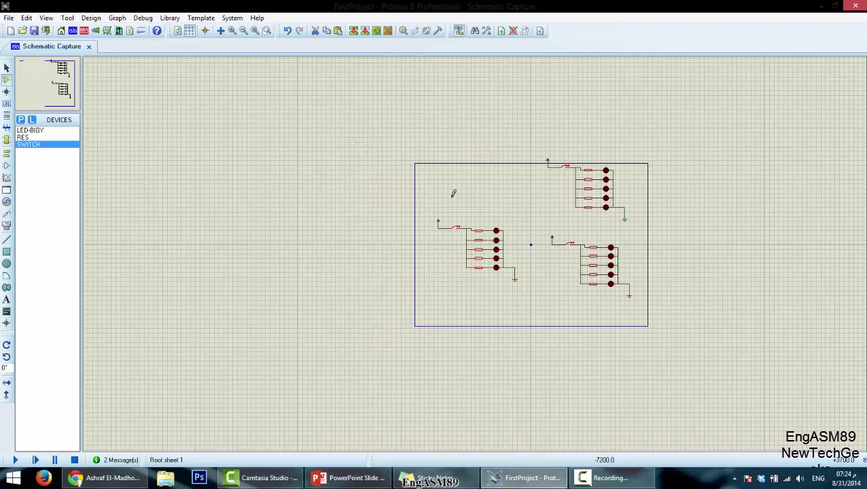
key("ctrl+z")
key("ctrl+z")
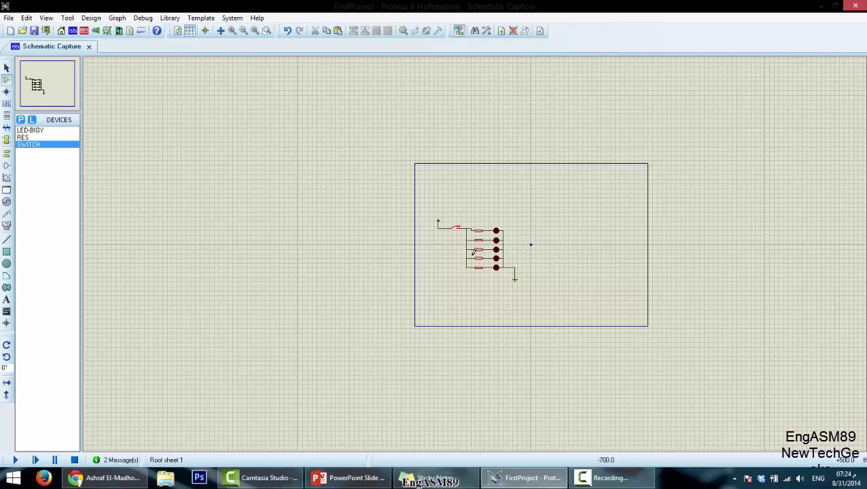
scroll(474, 248, "up", 3)
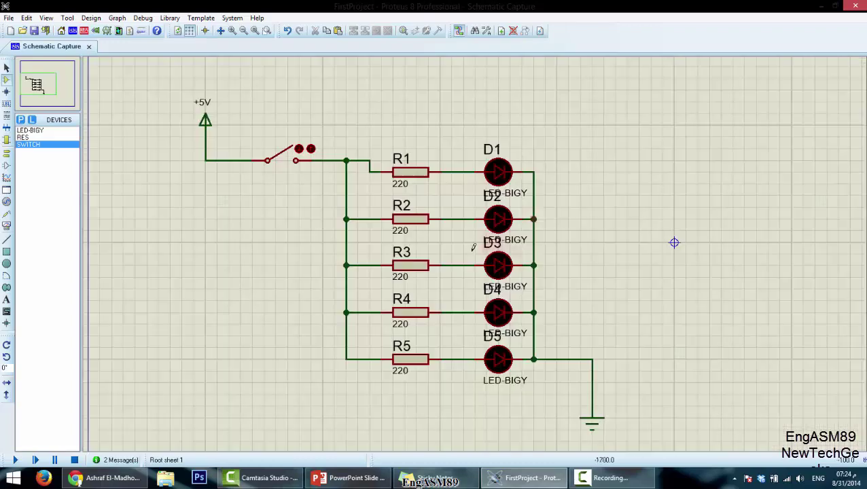
Step: Switch to the PowerPoint slide show to check the ISIS technique on changing item properties, and return to Proteus
left_click(351, 477)
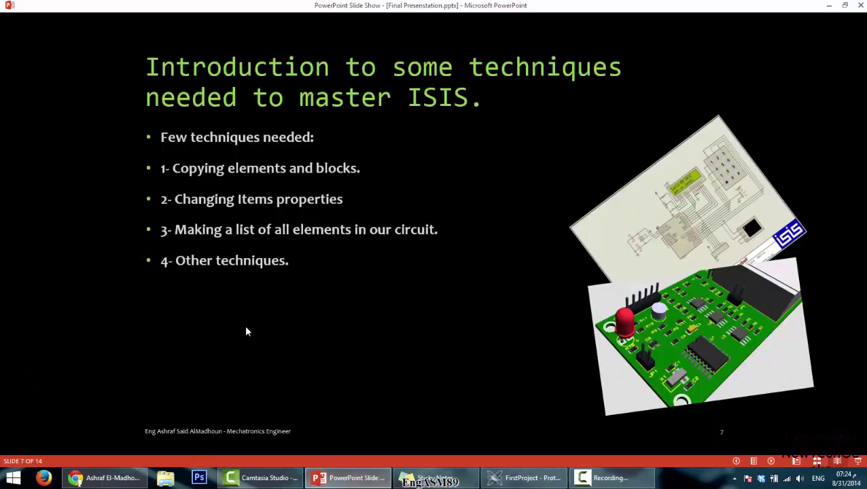
mouse_move(343, 484)
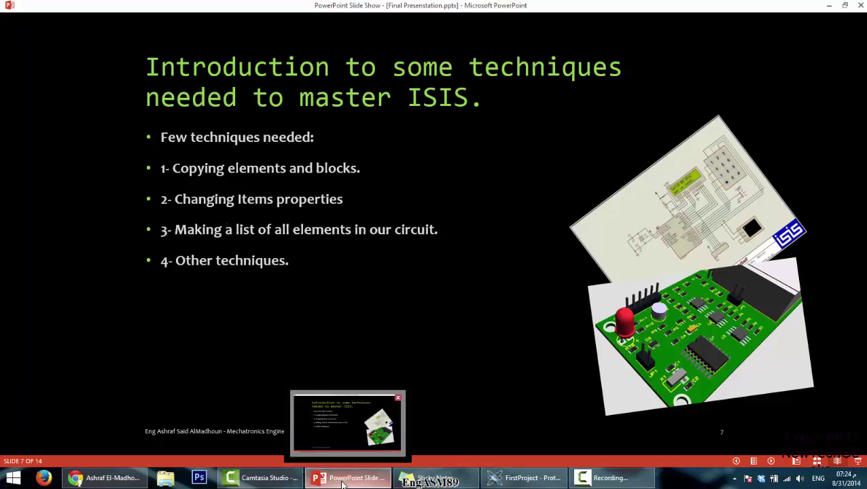
left_click(523, 477)
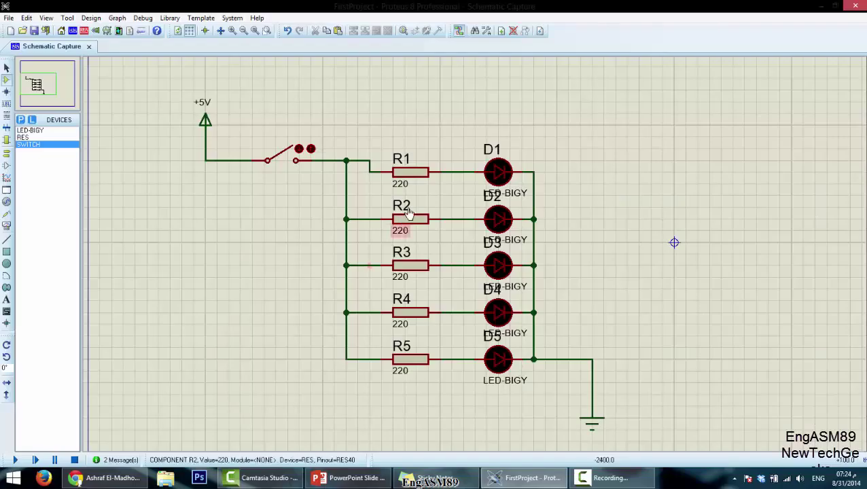
Step: Try a resistance of 1K for R1 in its component properties, restore 220, and reopen the properties to review them
right_click(421, 175)
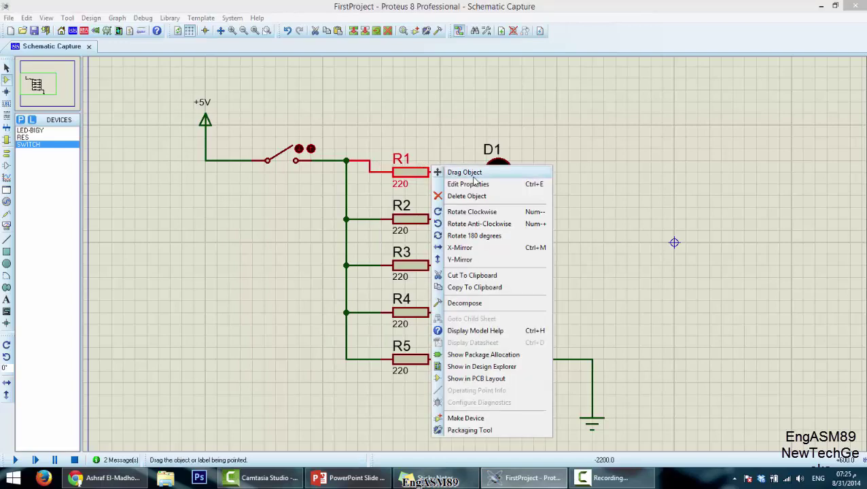
left_click(445, 184)
left_click_drag(397, 138, 684, 116)
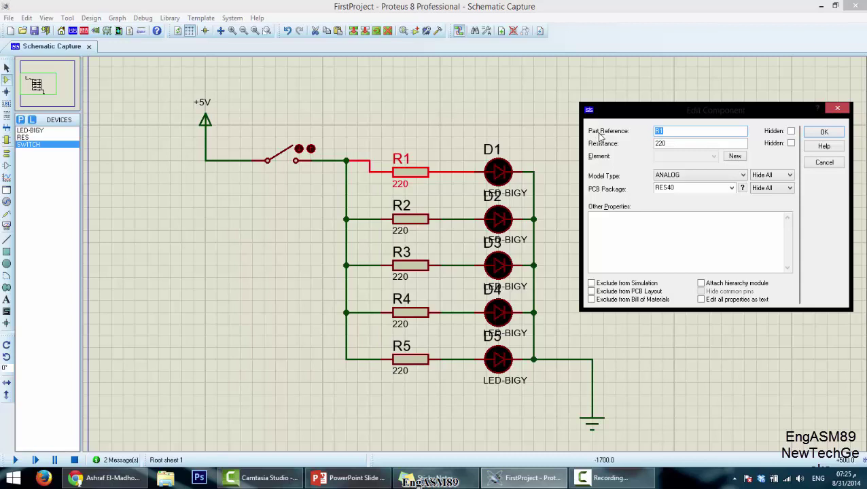
left_click(666, 129)
double_click(658, 130)
left_click(667, 143)
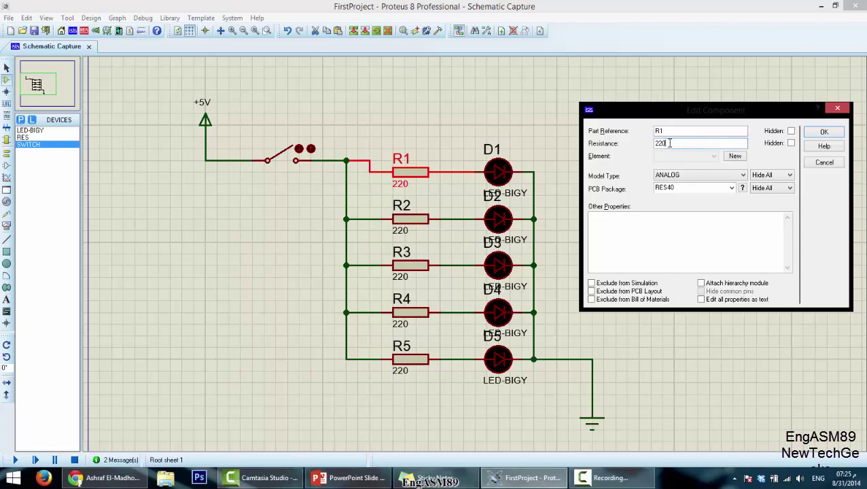
left_click_drag(670, 143, 618, 152)
type("1K")
left_click_drag(669, 143, 640, 144)
key("Return")
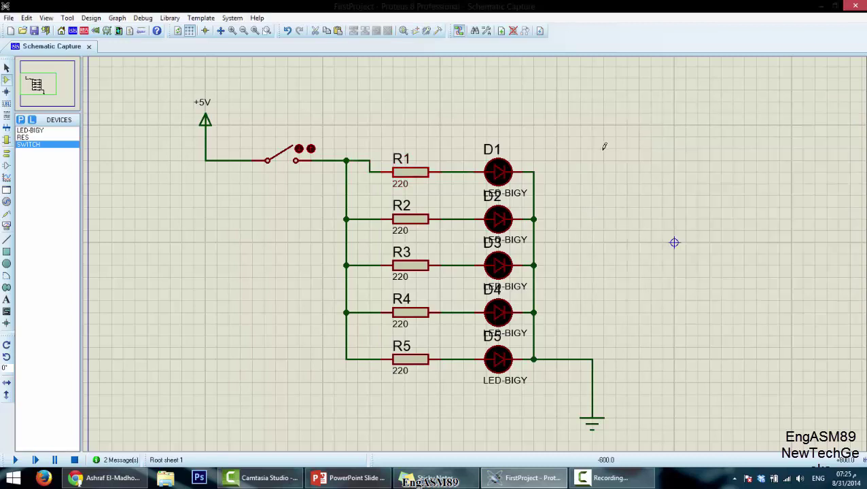
double_click(419, 178)
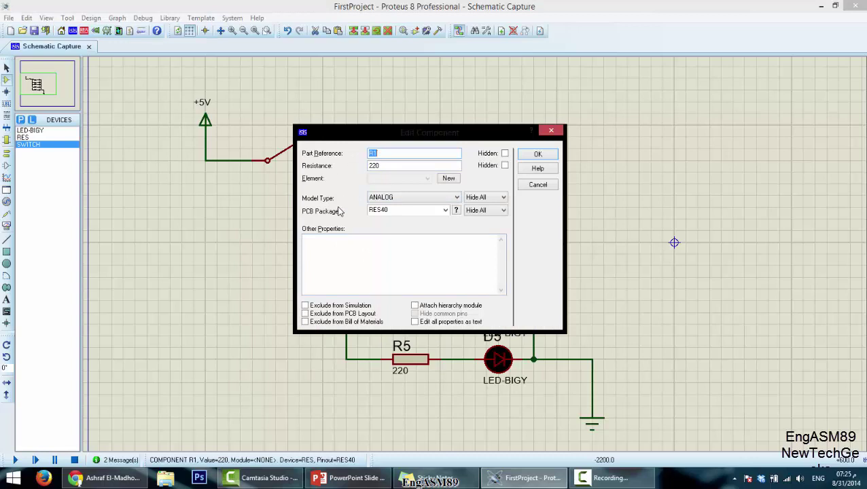
left_click(526, 188)
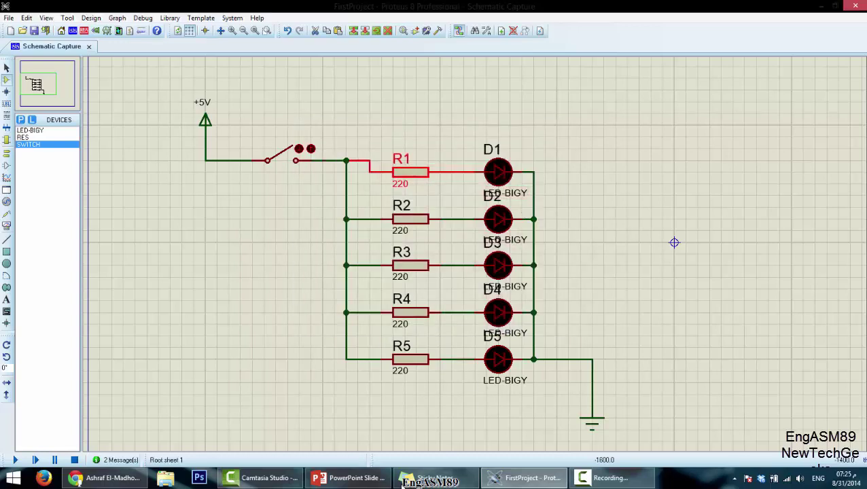
Step: Check the technique about listing all circuit elements on the PowerPoint slide, return to Proteus and deselect R1
left_click(362, 482)
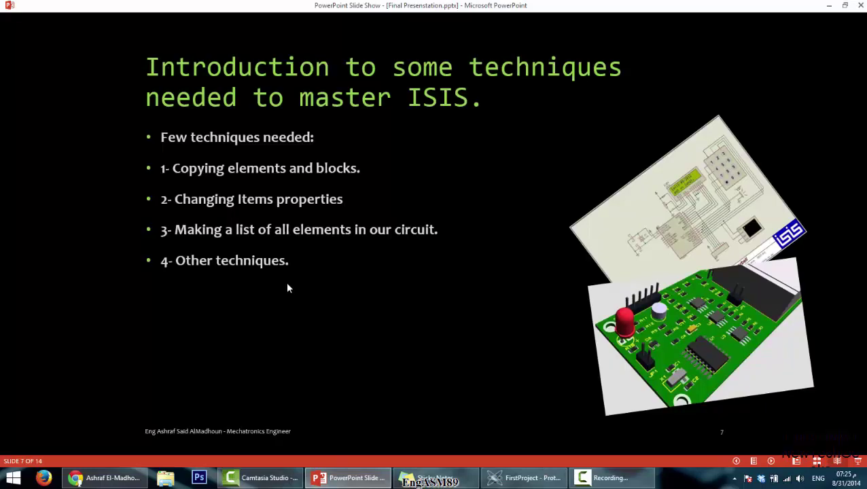
left_click(349, 478)
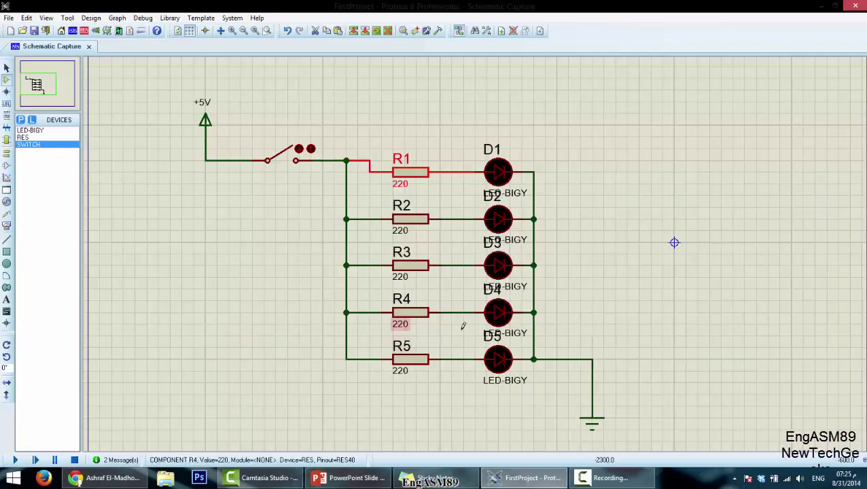
left_click(449, 282)
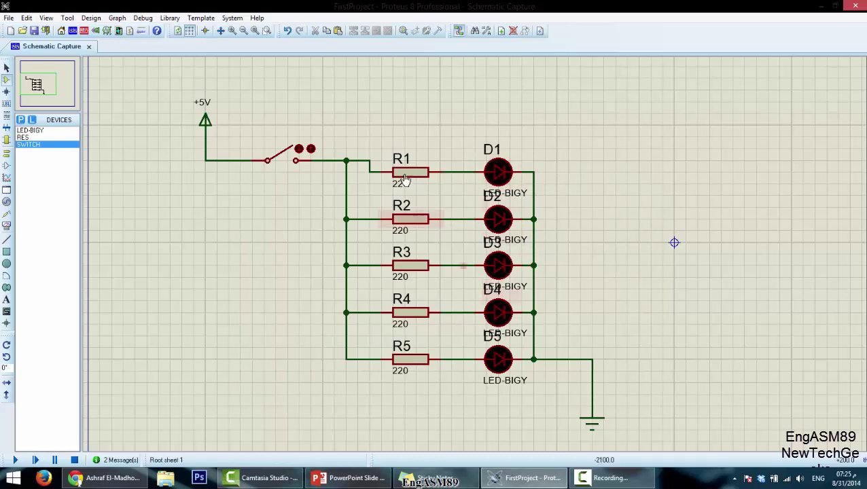
Step: Open the project's Bill of Materials and examine the quantity, references and value listed under Resistors
left_click(130, 33)
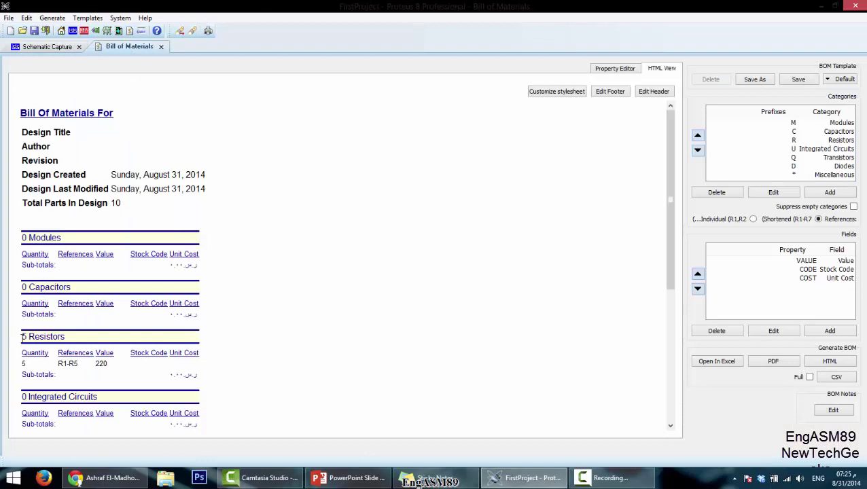
left_click_drag(22, 337, 65, 337)
left_click(59, 351)
double_click(68, 364)
double_click(100, 364)
left_click(25, 365)
triple_click(24, 364)
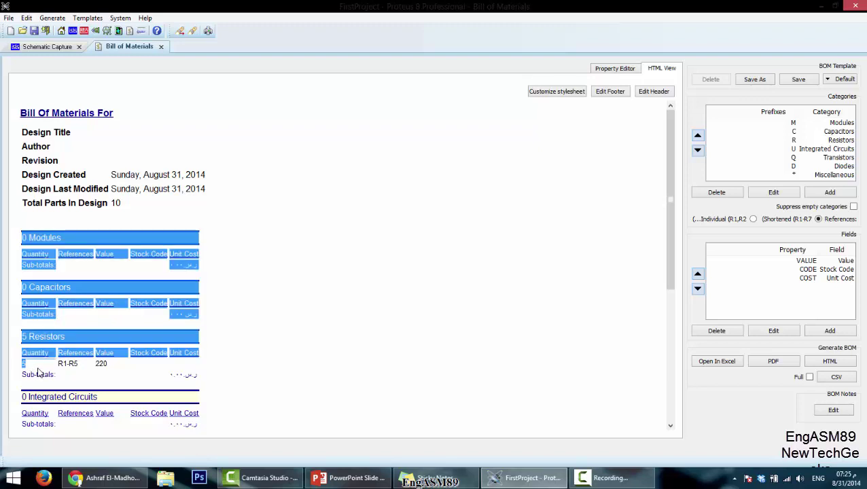
left_click(39, 373)
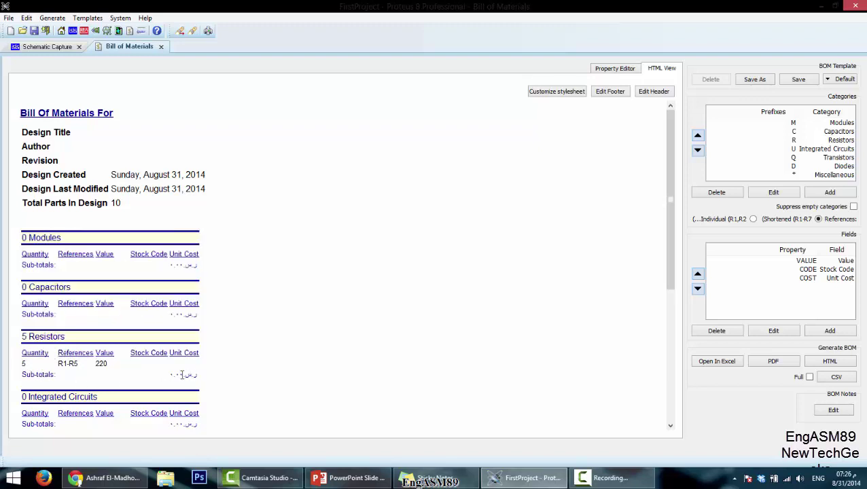
Step: Examine the Diodes entry and the remaining categories of the Bill of Materials, and close the report
scroll(166, 373, "down", 3)
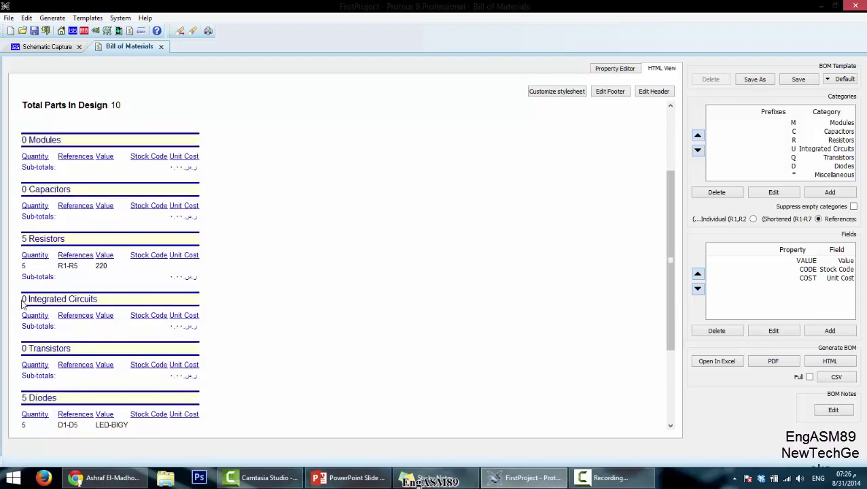
scroll(22, 305, "down", 3)
left_click_drag(21, 300, 61, 299)
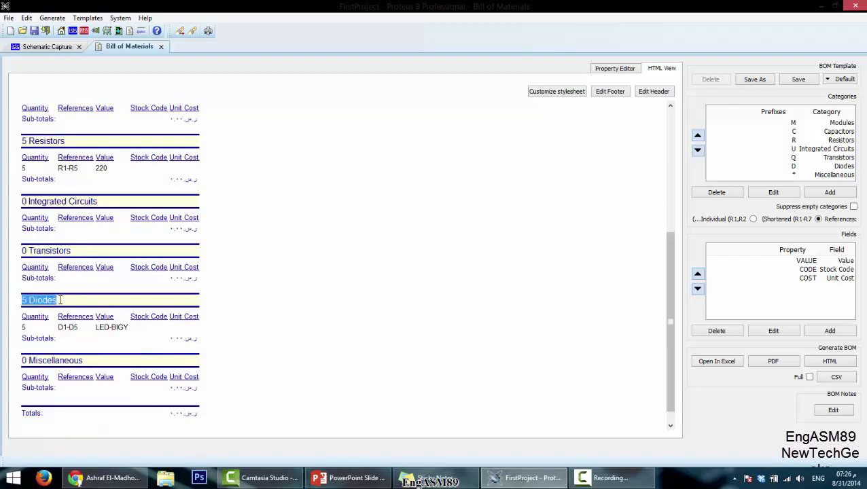
left_click(39, 300)
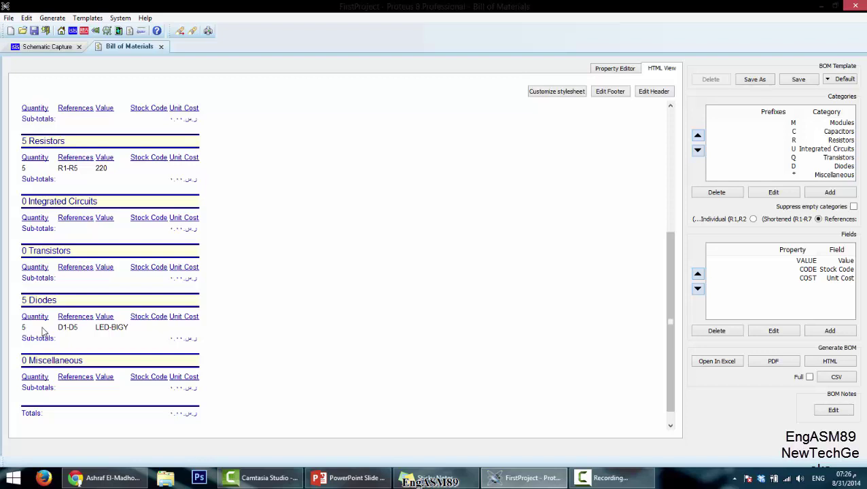
left_click_drag(97, 327, 110, 327)
scroll(109, 327, "down", 1)
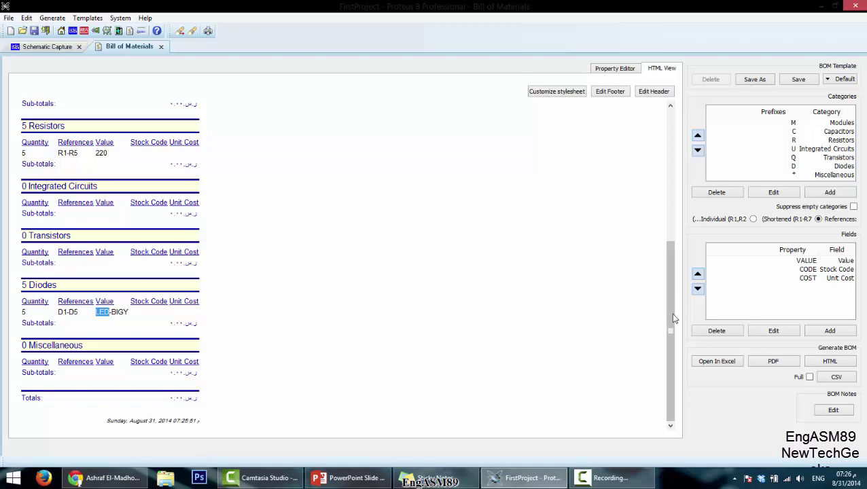
left_click_drag(673, 318, 646, 341)
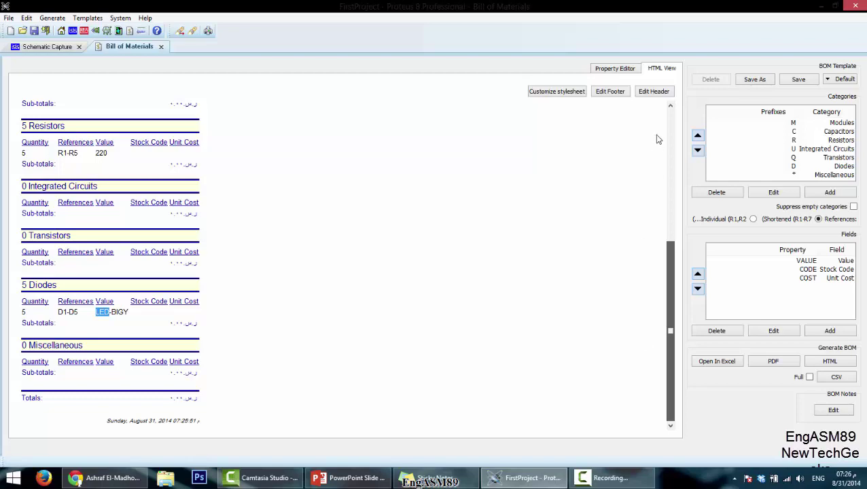
scroll(654, 134, "up", 3)
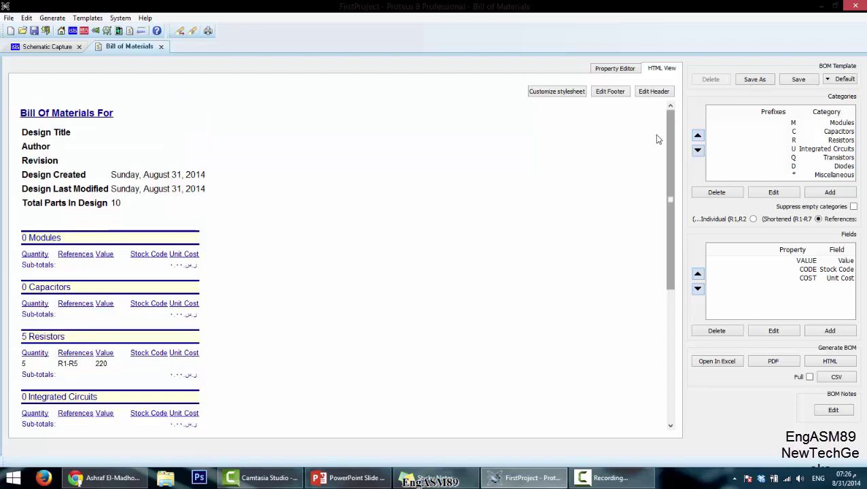
left_click(160, 47)
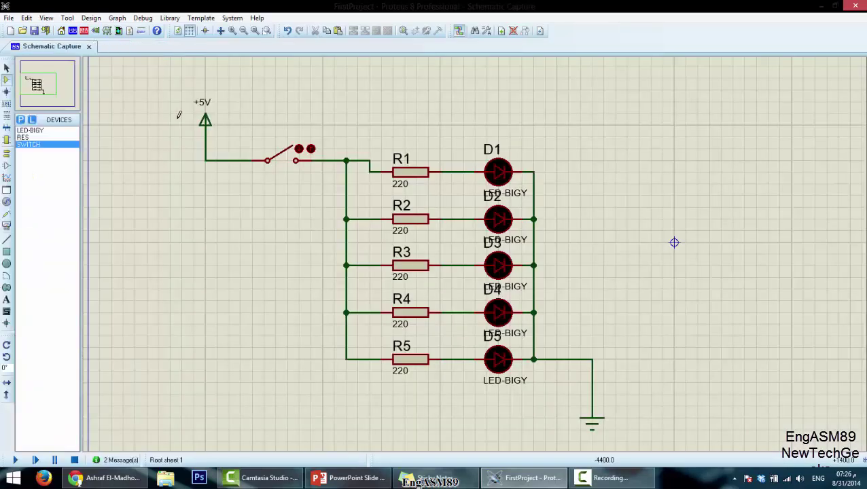
Step: Switch to the PowerPoint slide show, advance to the slide on creating your own electric element, and return to Proteus
left_click(379, 479)
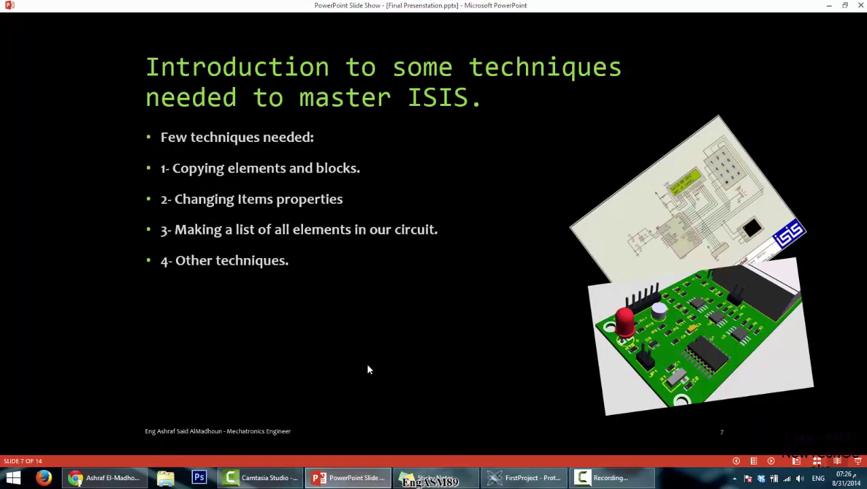
left_click(405, 305)
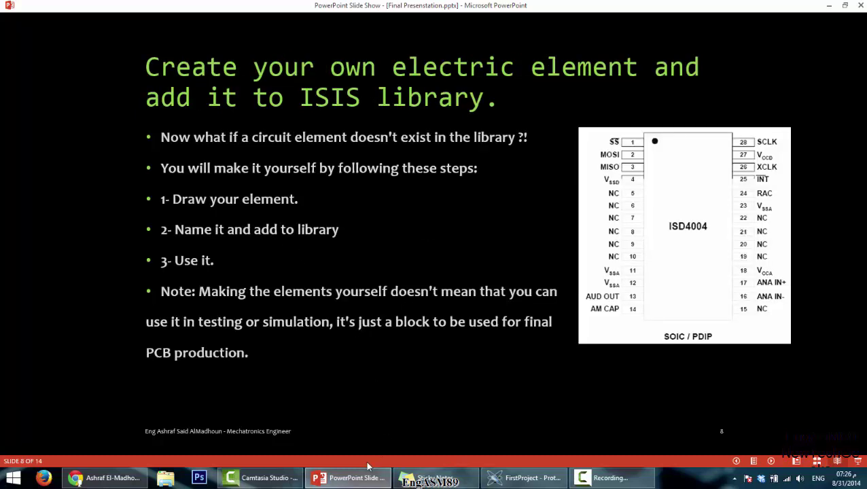
mouse_move(356, 481)
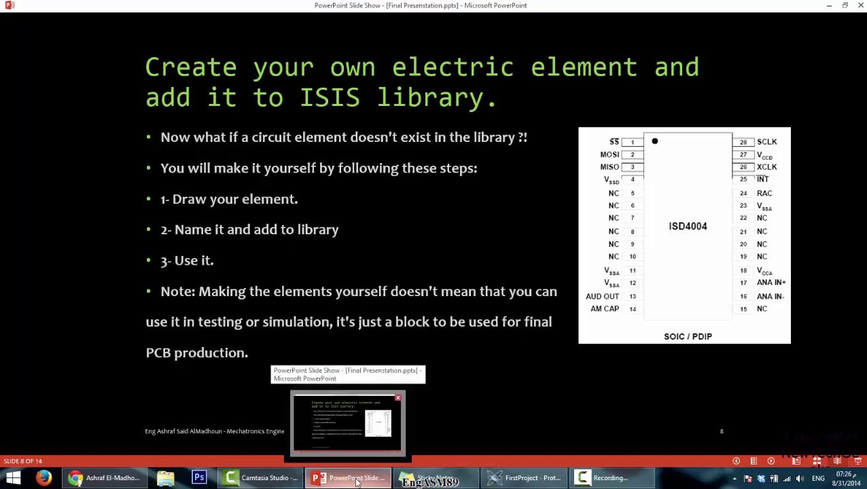
left_click(356, 481)
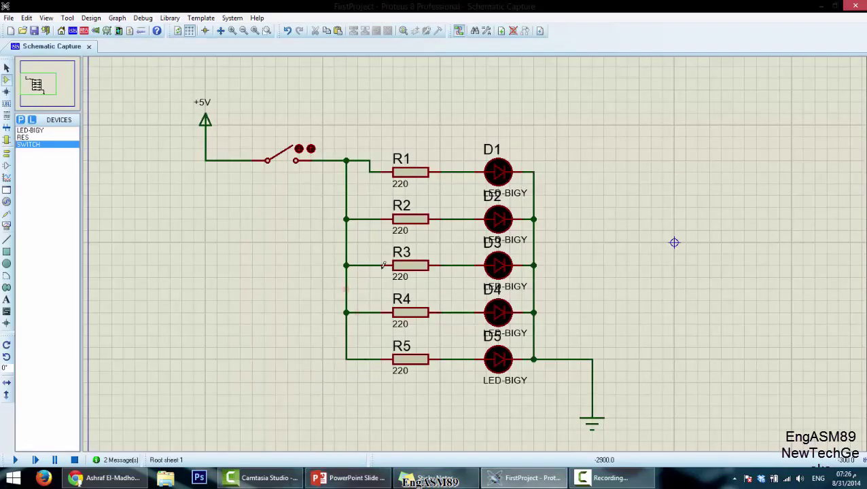
Step: Search the device library for the keyword ISD40041 and close the device picker without adding a part
scroll(654, 237, "down", 2)
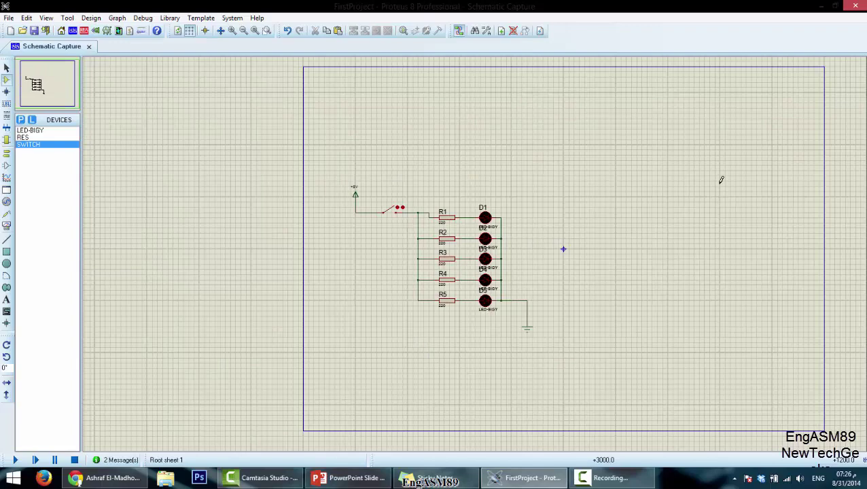
left_click(20, 119)
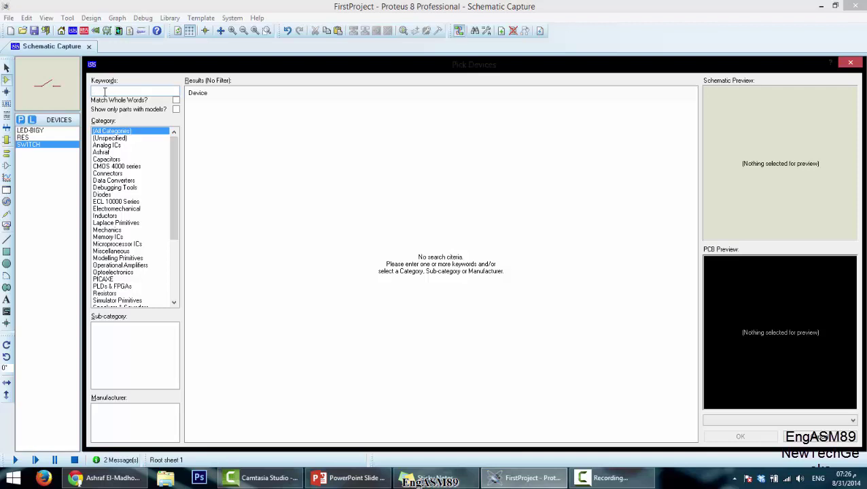
type("ISD4004")
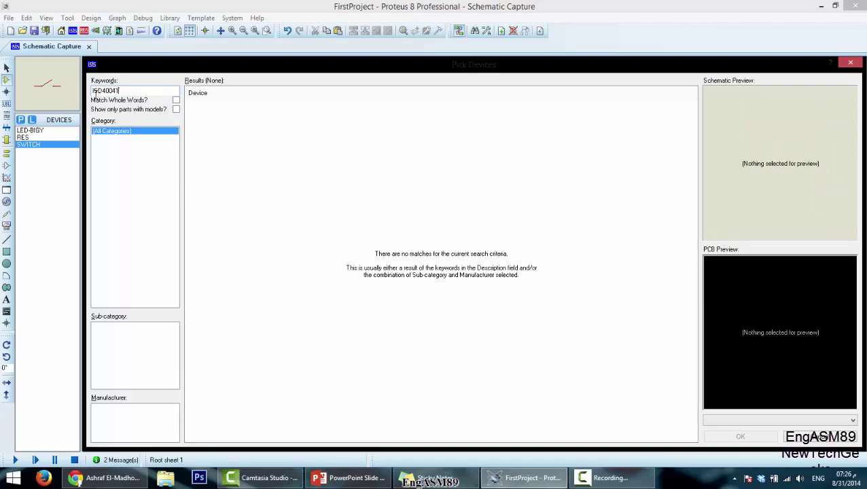
left_click(121, 91)
left_click_drag(125, 91, 92, 90)
key("BackSpace")
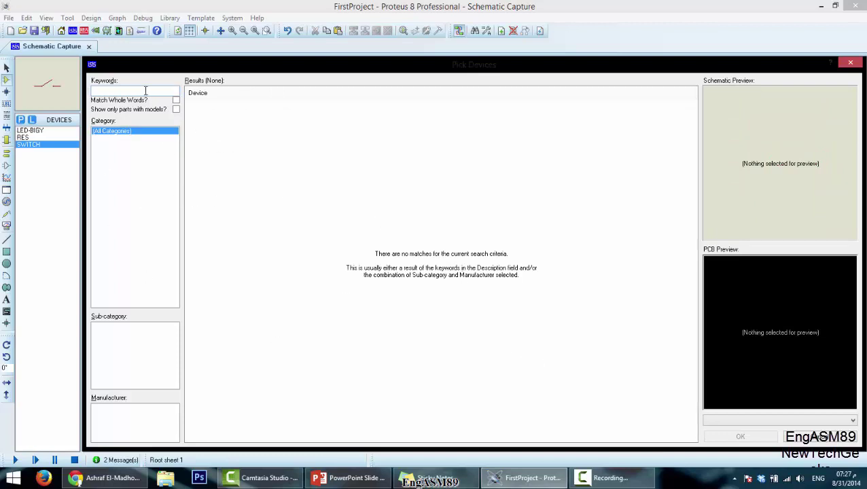
key("ctrl+z")
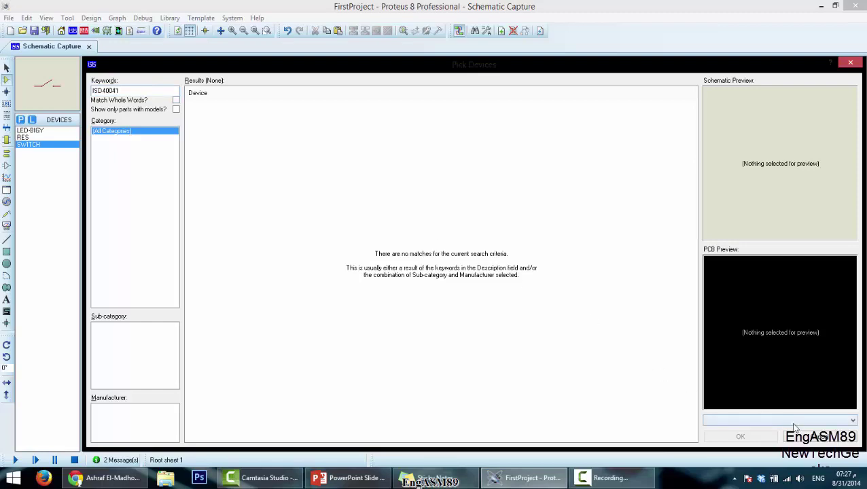
key("Escape")
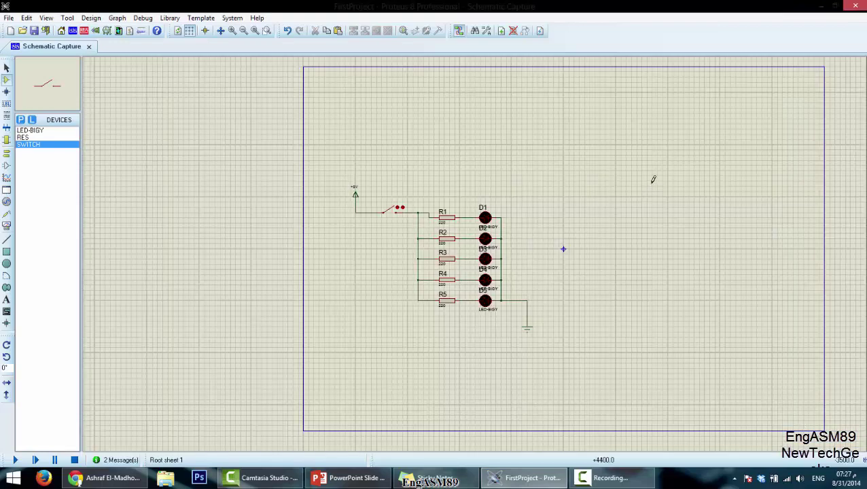
Step: Draw a tall component-style rectangle in the empty sheet area to the right of the LED circuit as the chip body
scroll(607, 201, "down", 1)
scroll(475, 250, "up", 2)
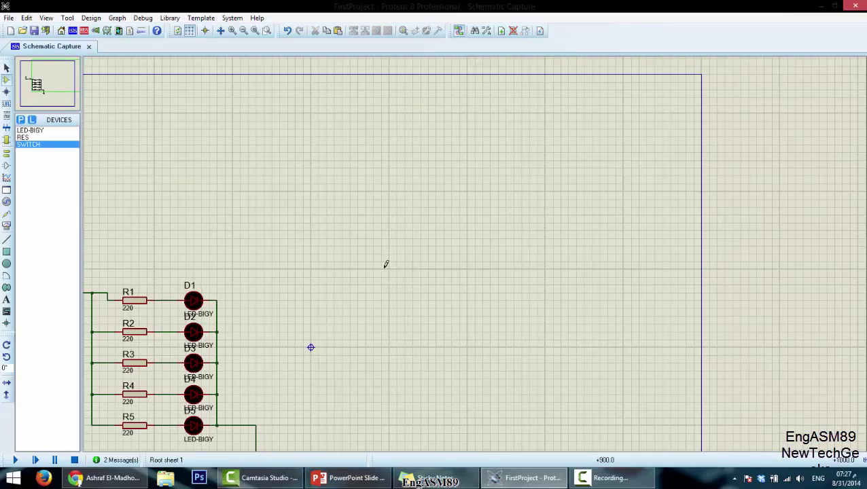
left_click(6, 251)
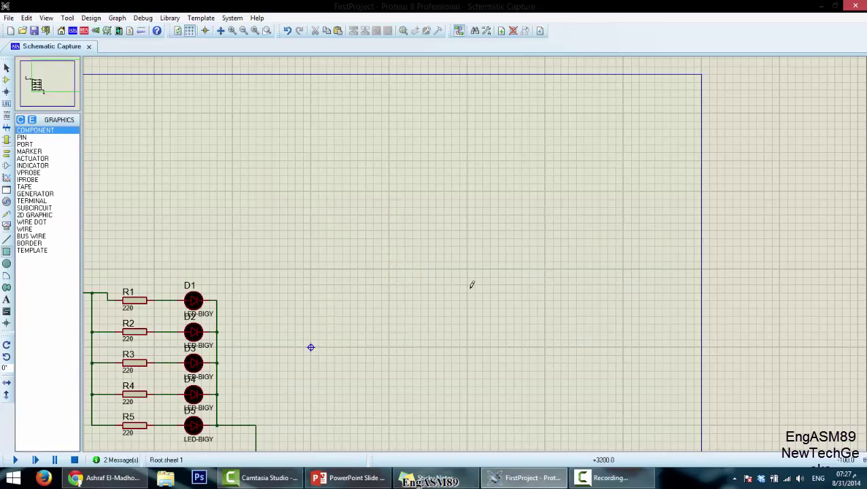
left_click_drag(445, 177, 560, 385)
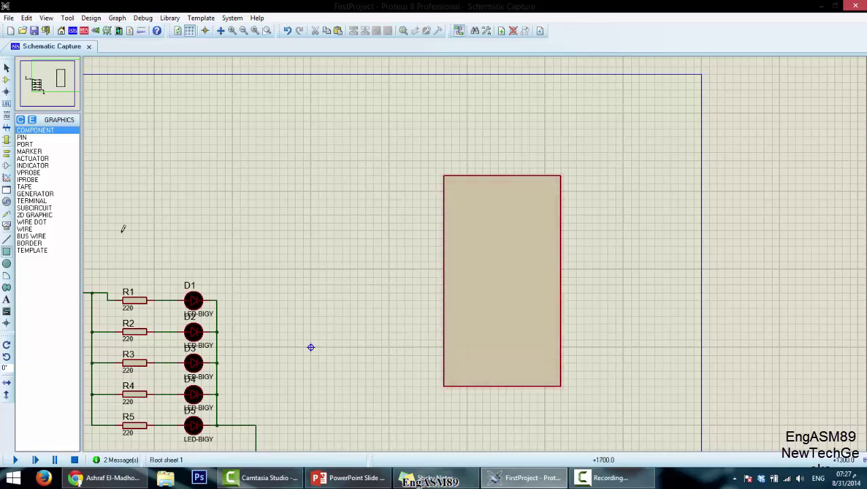
Step: Add the component-style text ISD400412 and centre it just above the rectangle
left_click(6, 299)
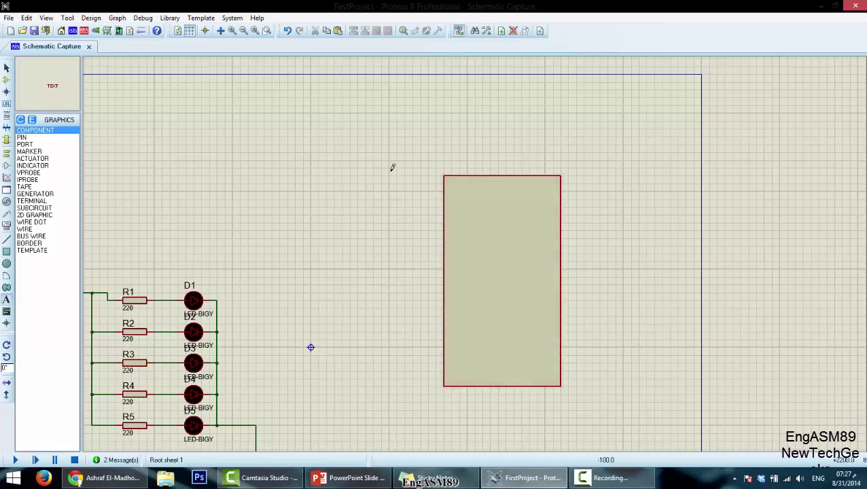
left_click(450, 133)
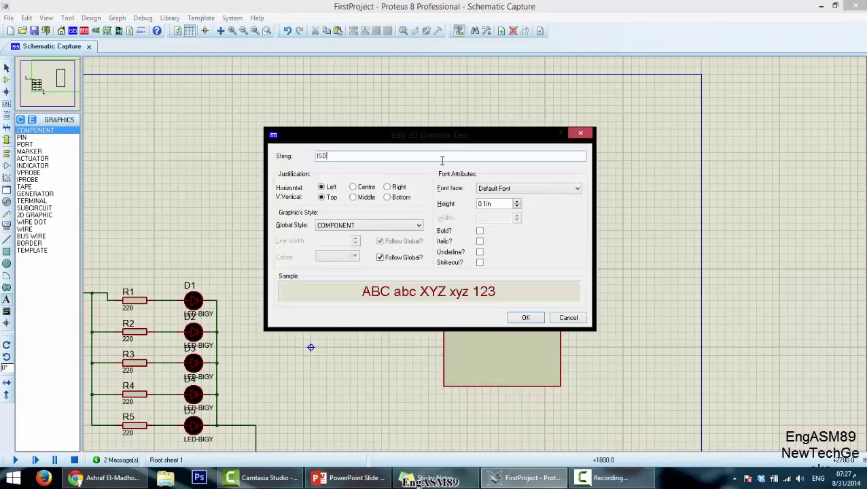
type("ISD400412")
key("Return")
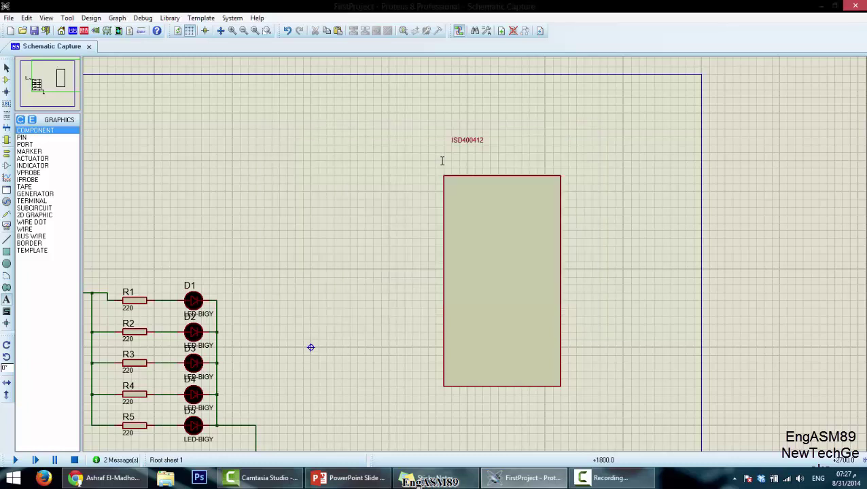
left_click(6, 68)
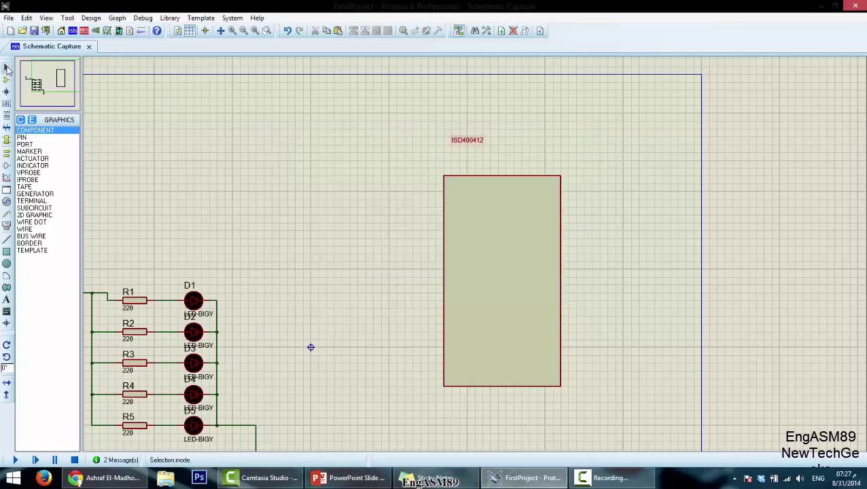
left_click_drag(455, 142, 501, 175)
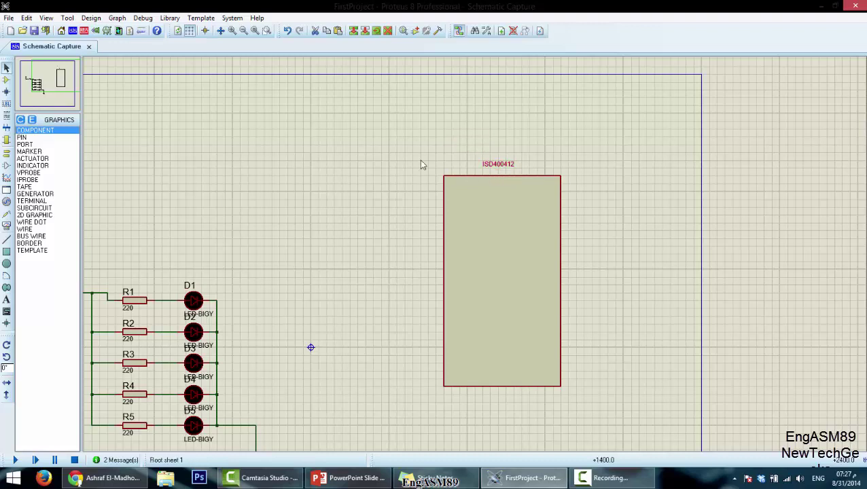
Step: Place five DEFAULT device pins, rotated 180 degrees, down the right edge of the chip body, pointing outward
left_click(6, 167)
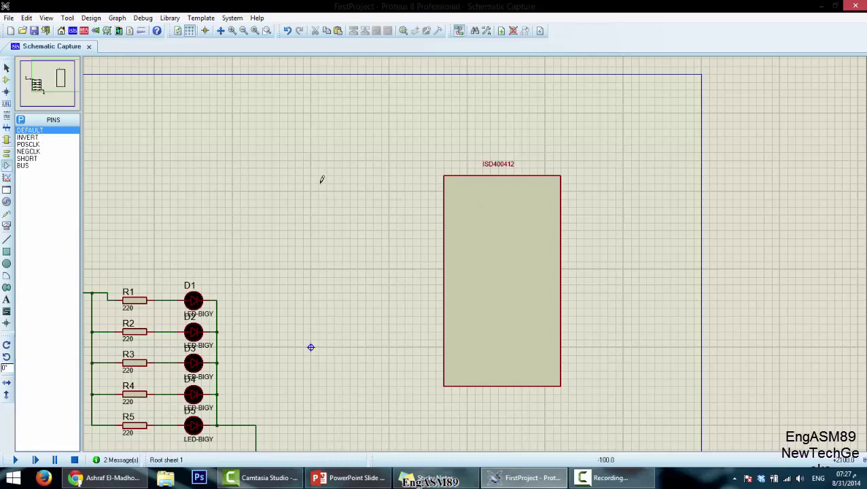
left_click(28, 132)
scroll(476, 250, "up", 2)
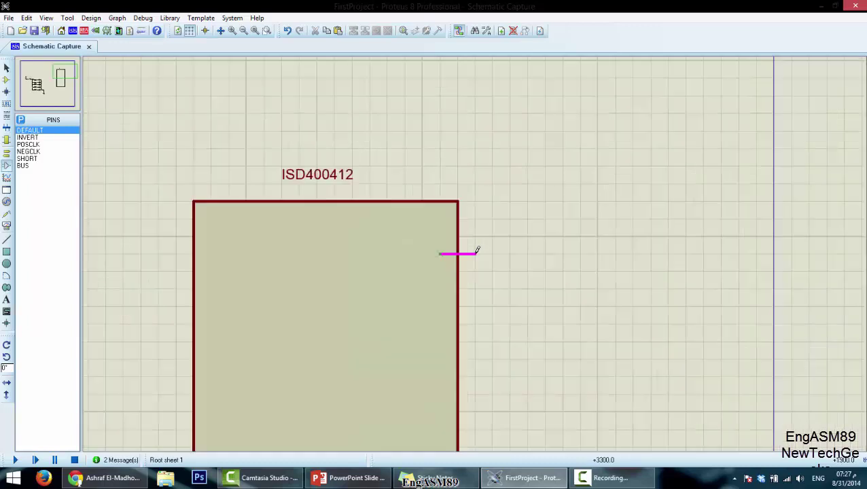
key("KP_Add")
key("KP_Add")
left_click(499, 226)
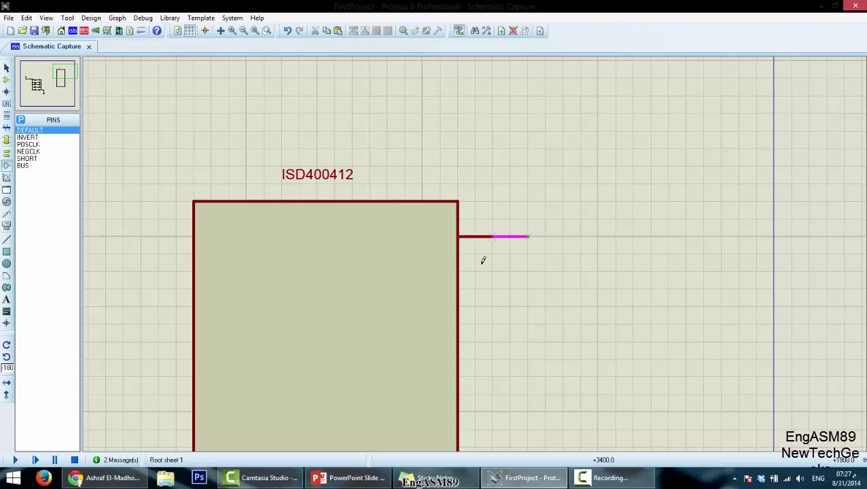
left_click(499, 295)
scroll(469, 312, "down", 2)
left_click(469, 305)
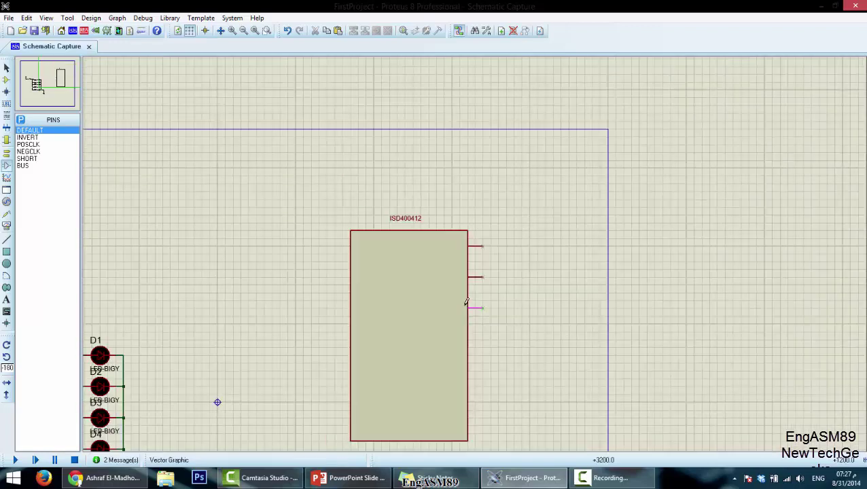
left_click(469, 328)
left_click(450, 345)
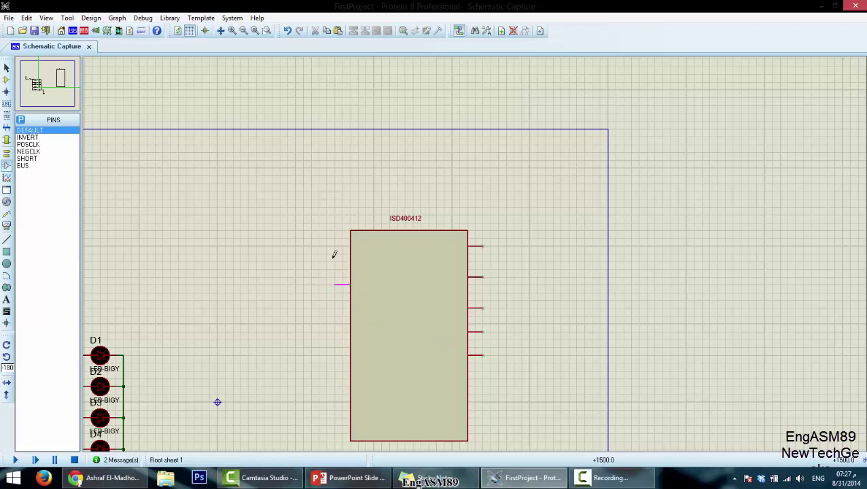
Step: Rotate the DEFAULT pin back to 0 degrees and place five pins down the left edge of the chip body
key("KP_Subtract")
key("KP_Subtract")
left_click(334, 243)
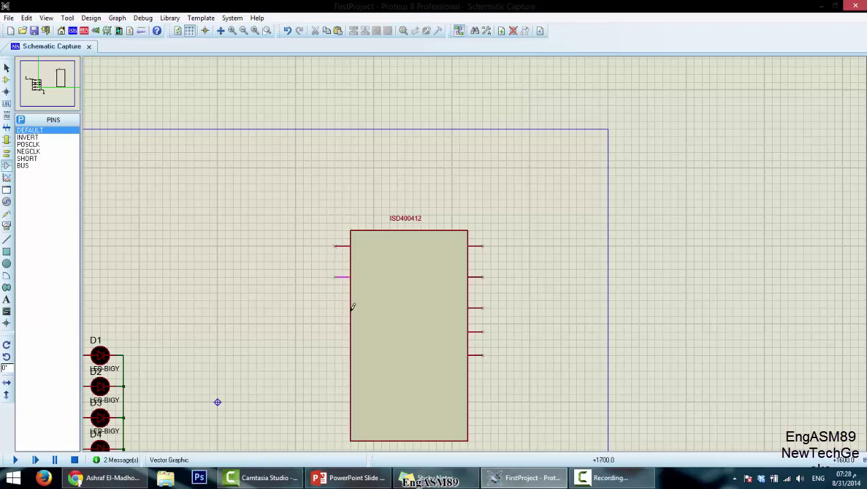
left_click(351, 277)
left_click(351, 307)
left_click(351, 339)
left_click(350, 355)
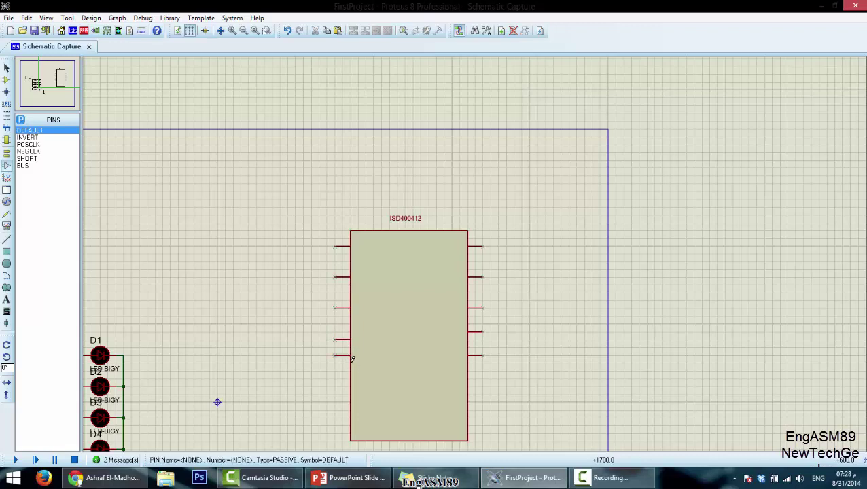
key("Escape")
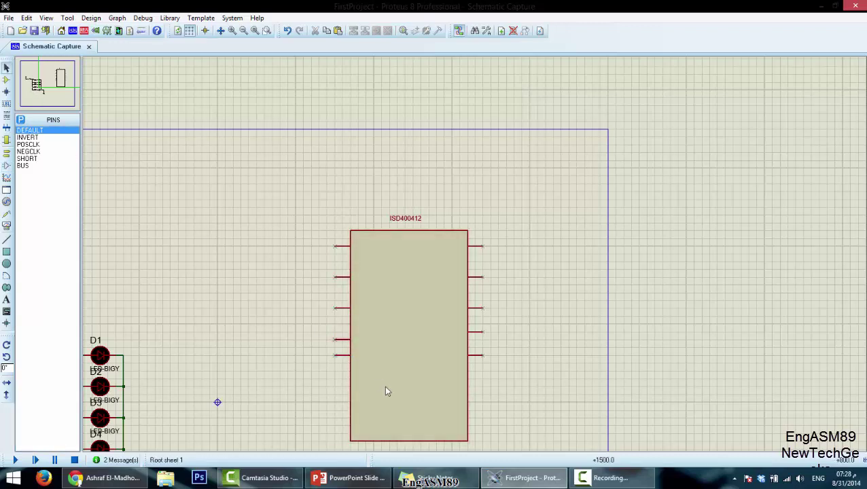
Step: Shorten the chip body by raising its lower edge to just below the lowest pins
left_click(404, 442)
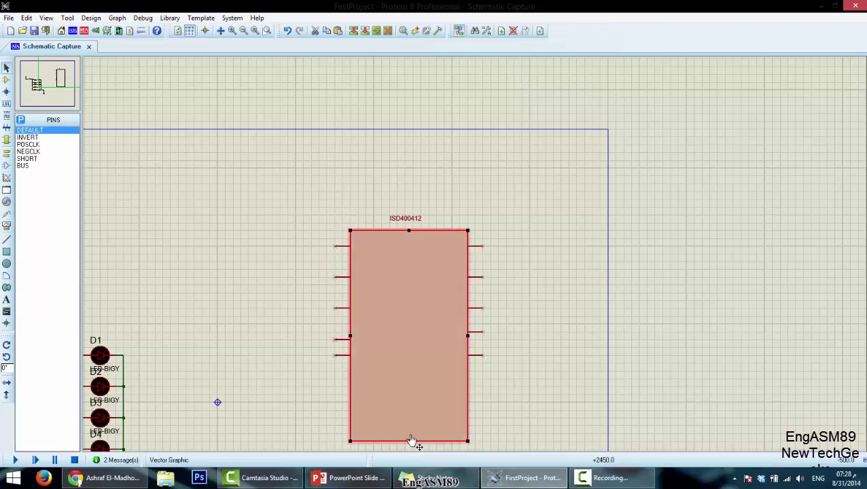
left_click_drag(411, 440, 408, 374)
left_click(400, 399)
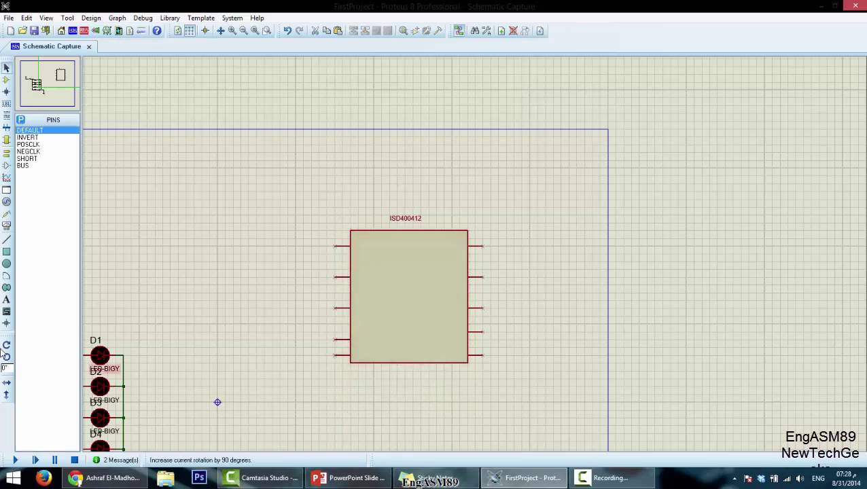
Step: Draw a component-style circle over the upper edge of the chip body
left_click(6, 264)
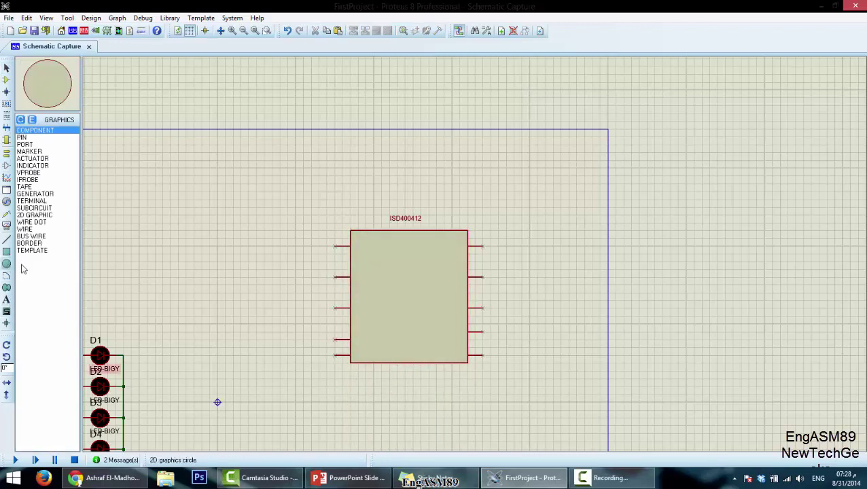
left_click(389, 230)
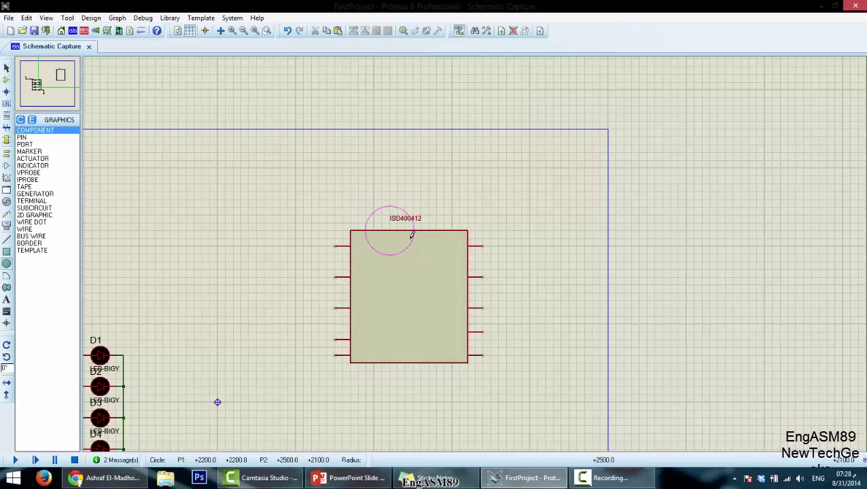
left_click(411, 234)
Step: Shrink the circle and position it inside the chip body, touching the middle of the upper edge
left_click(6, 68)
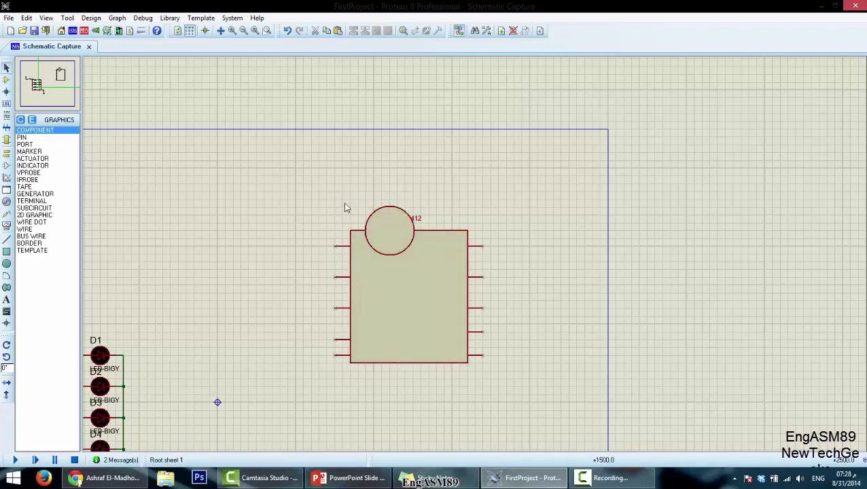
left_click(367, 228)
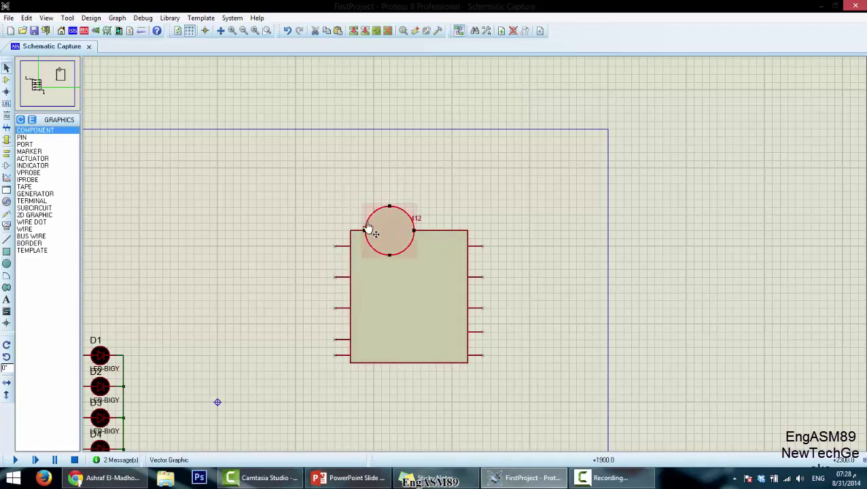
left_click_drag(367, 228, 410, 263)
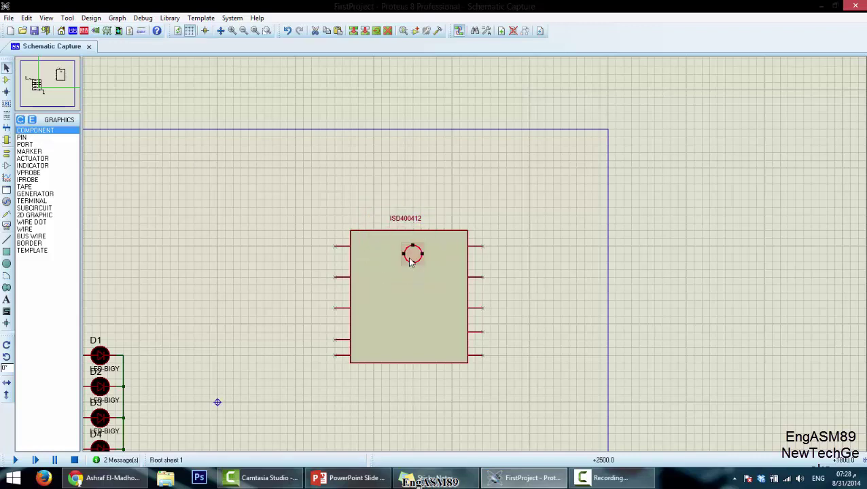
left_click(413, 266)
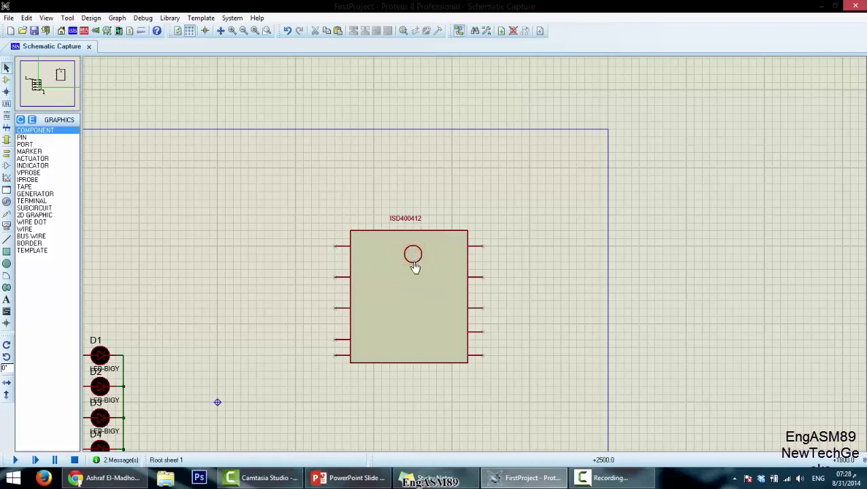
left_click(414, 266)
left_click_drag(418, 257, 417, 253)
left_click(445, 268)
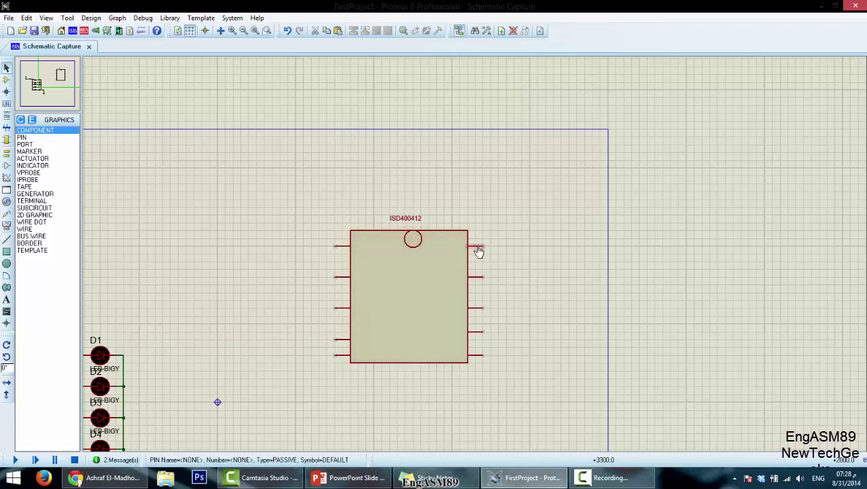
Step: Name the uppermost pin on the chip's right side A and give it default pin number 1
scroll(475, 255, "up", 2)
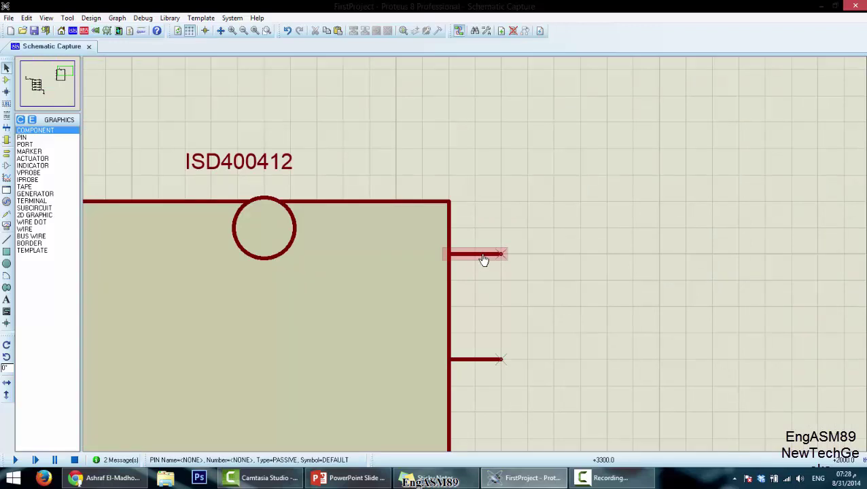
double_click(483, 257)
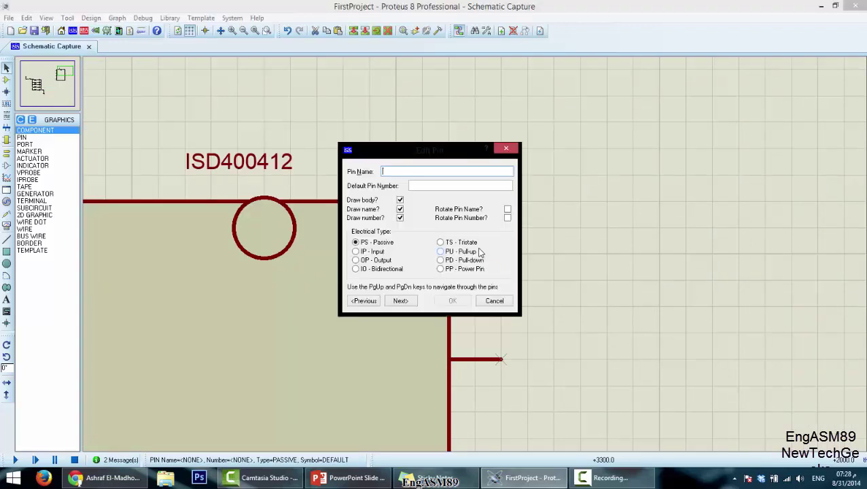
type("A")
left_click(414, 185)
type("1")
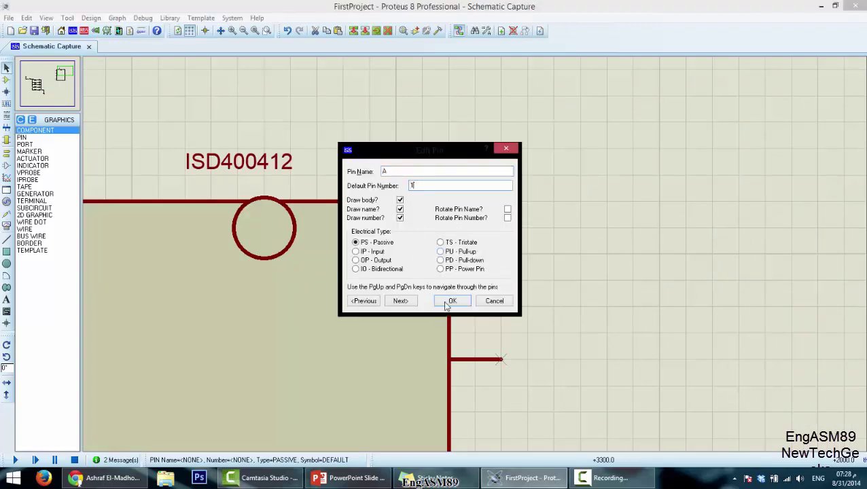
key("Return")
Step: Name the second pin on the chip's right side B and give it default pin number 2
double_click(474, 360)
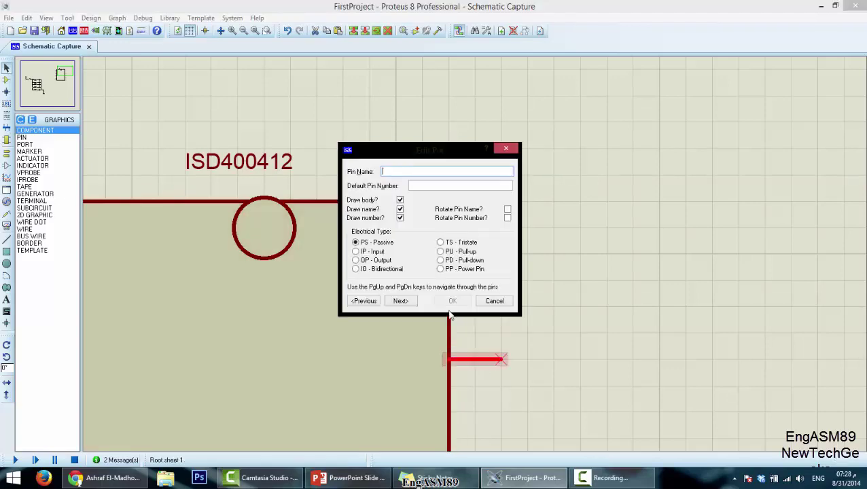
type("B")
left_click(412, 185)
type("2")
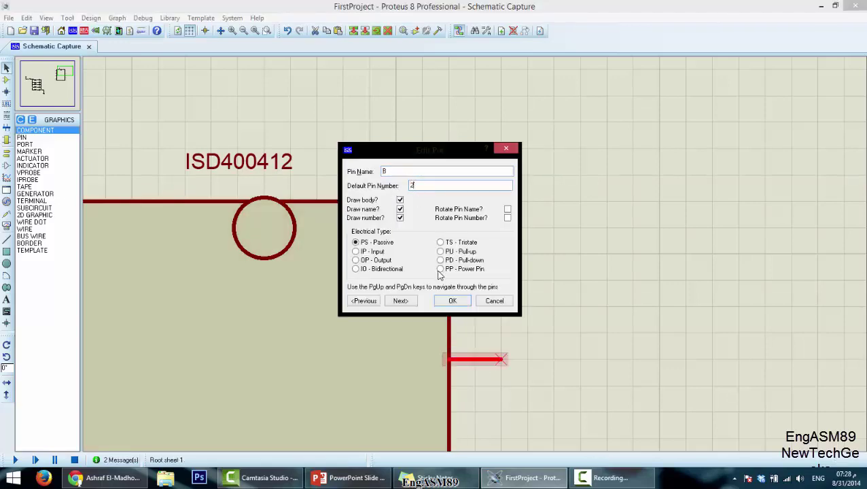
left_click(450, 300)
Step: Name the third pin on the chip's right side C and give it default pin number 3
scroll(457, 317, "down", 2)
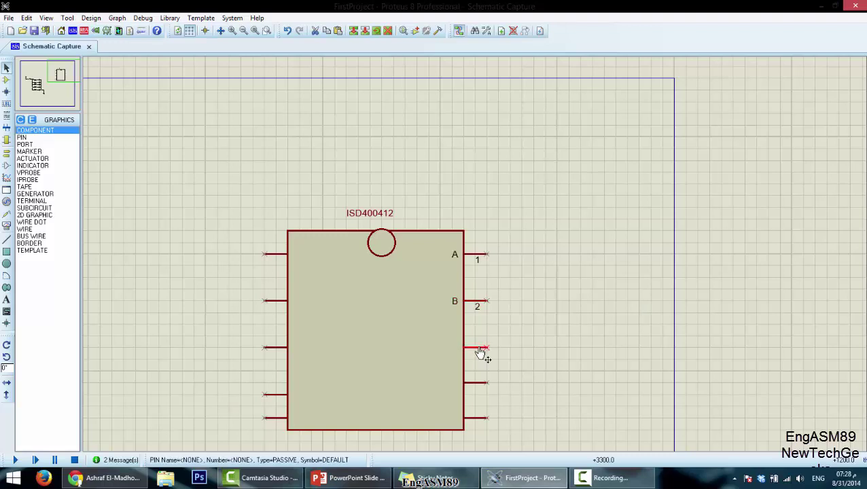
double_click(479, 348)
type("C")
left_click(433, 186)
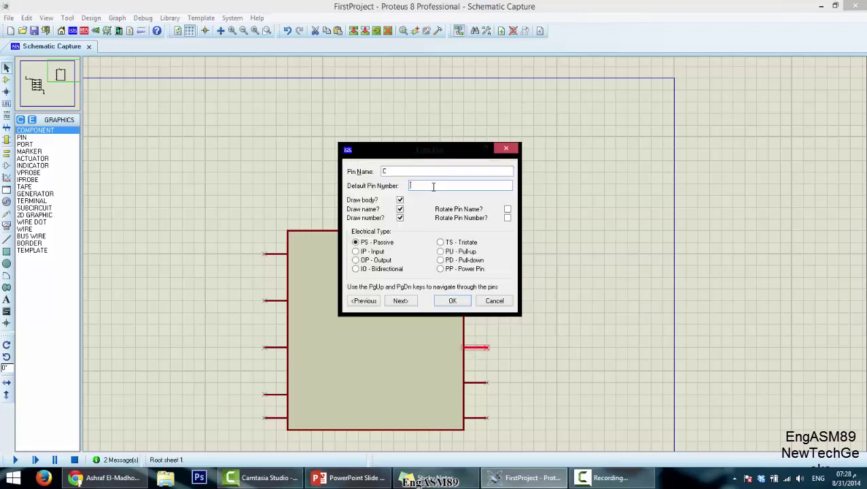
type("3")
Step: Name the fourth pin on the chip's right side D and give it default pin number 4
key("Page_Down")
type("D")
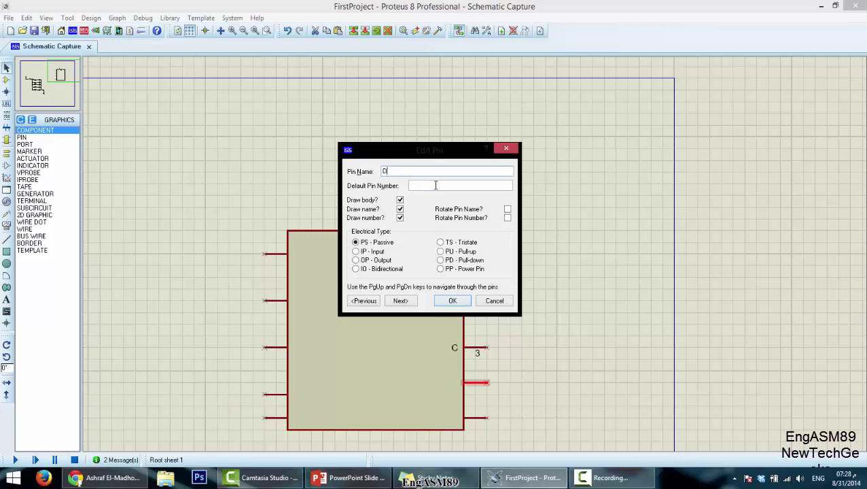
left_click(408, 185)
type("4")
left_click(452, 300)
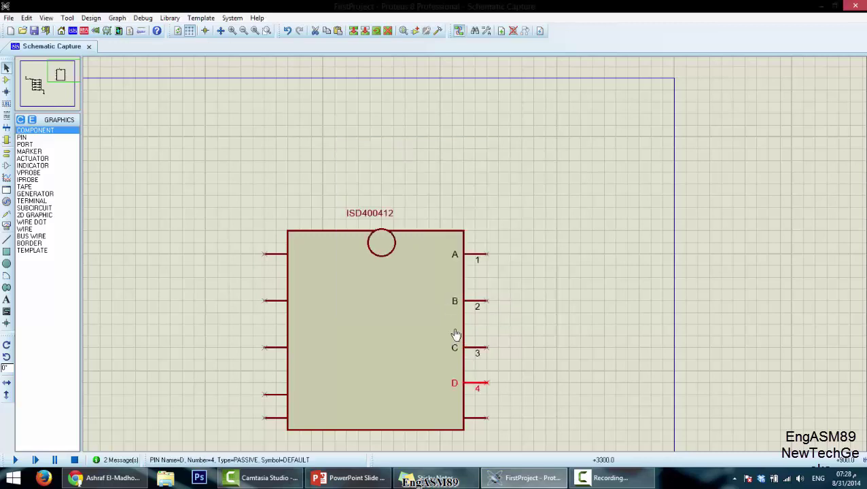
Step: Name the lowest pin on the chip's right side E and give it default pin number 5
double_click(478, 418)
type("E")
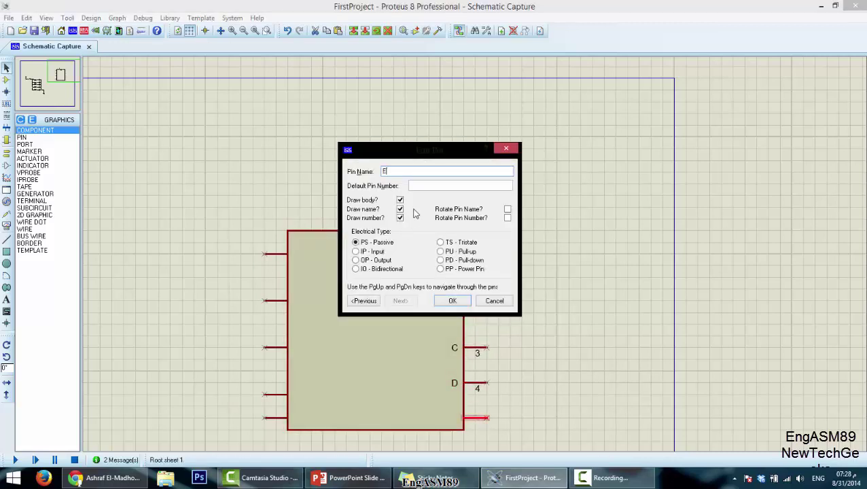
left_click(429, 186)
type("5")
left_click(452, 300)
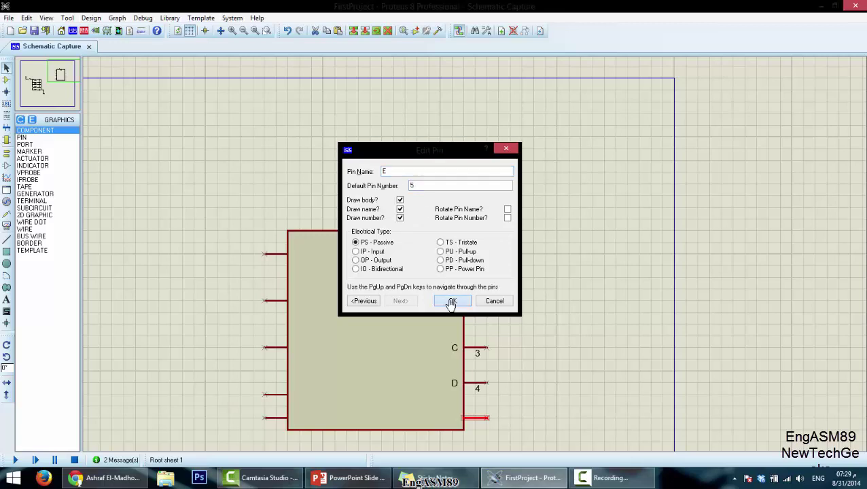
Step: Name the lowest pin on the chip's left side F and give it default pin number 6
double_click(271, 255)
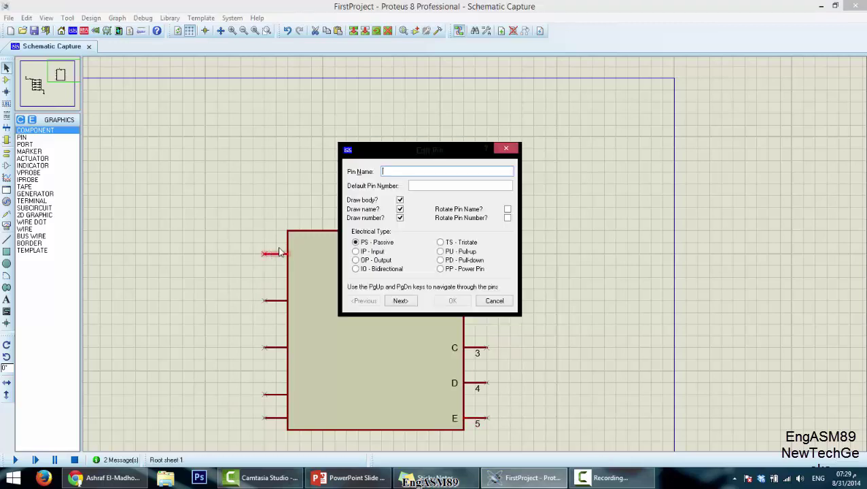
left_click(493, 300)
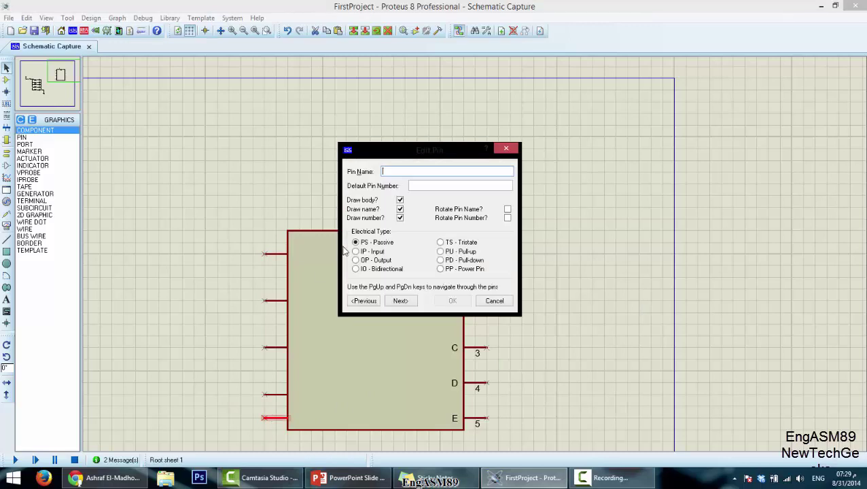
type("F")
left_click(434, 188)
type("6")
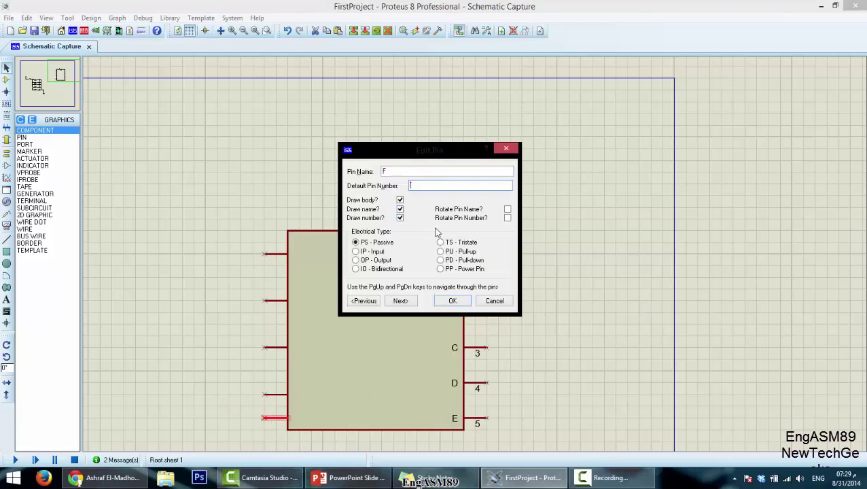
left_click(452, 300)
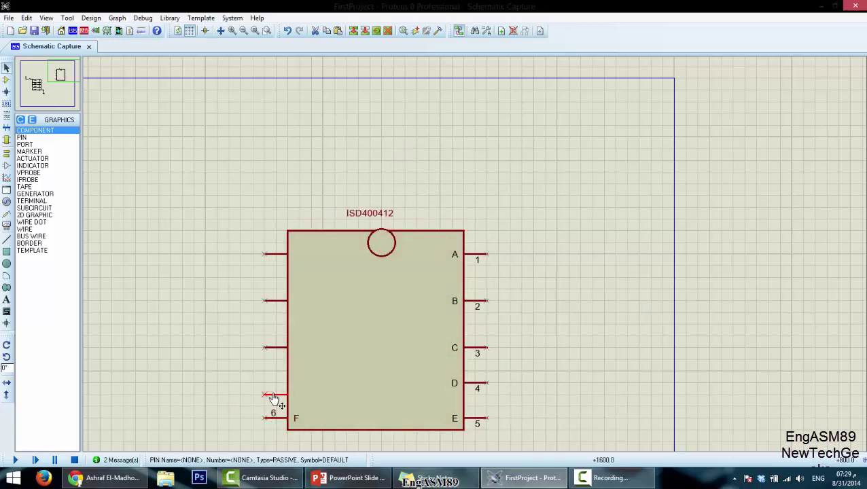
Step: Name the second-lowest pin on the chip's left side G and give it default pin number 7
double_click(272, 395)
type("G")
left_click(431, 183)
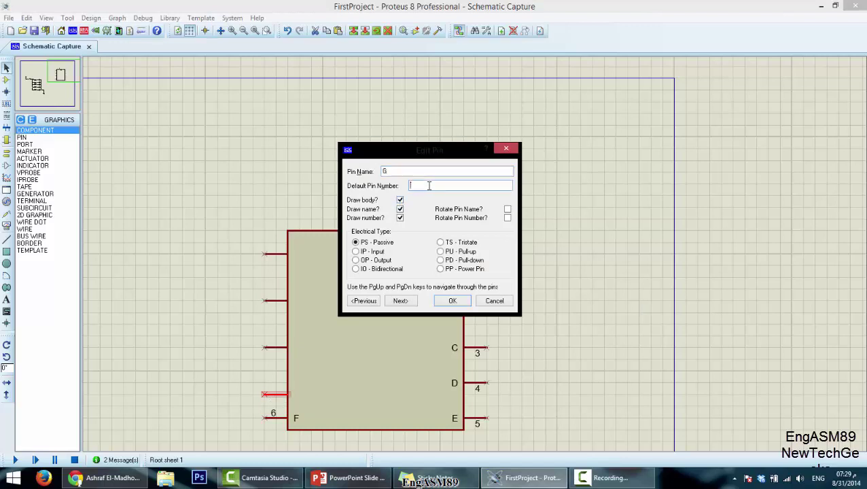
type("7")
left_click(452, 300)
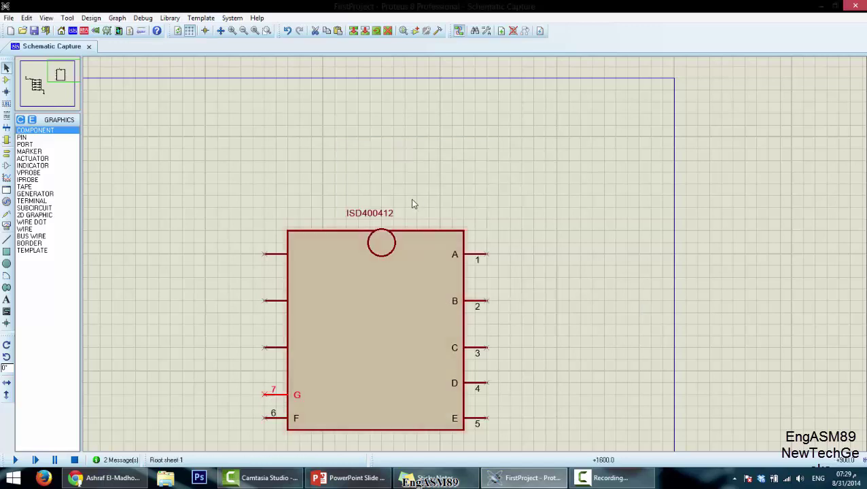
Step: Name the middle pin on the chip's left side H and give it default pin number 8
double_click(272, 347)
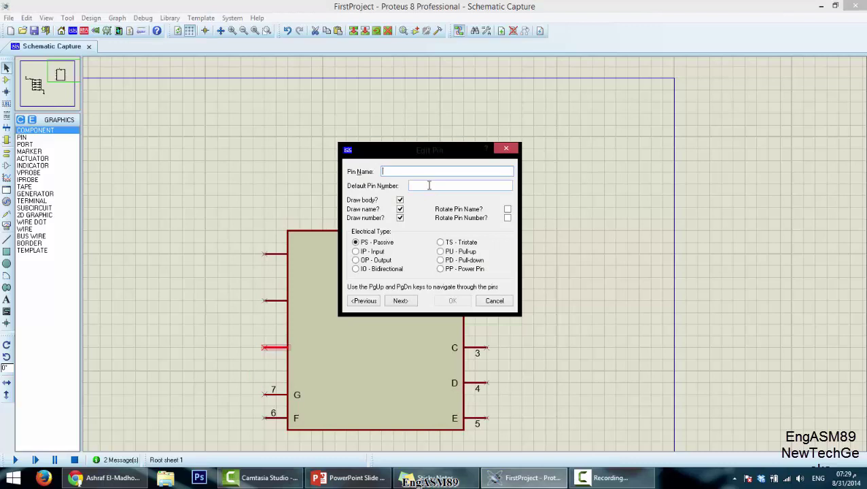
type("H")
key("Tab")
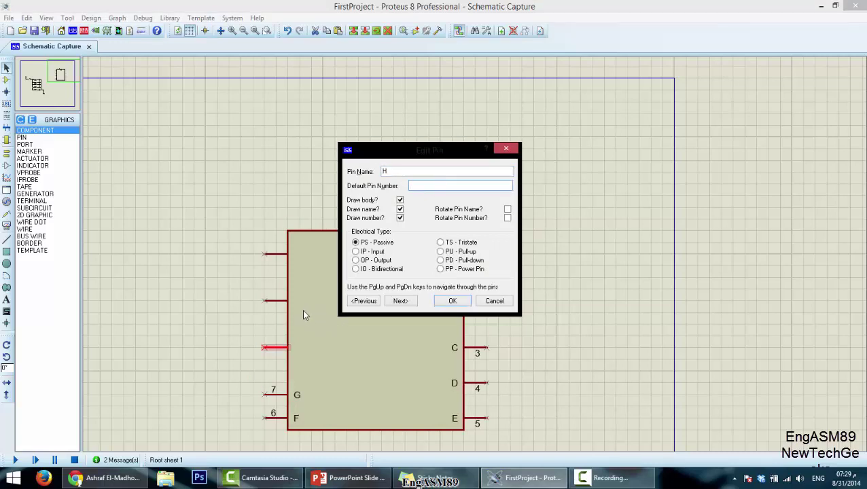
type("8")
key("Return")
Step: Name the second pin from the top on the chip's left side I and give it default pin number 9
double_click(275, 300)
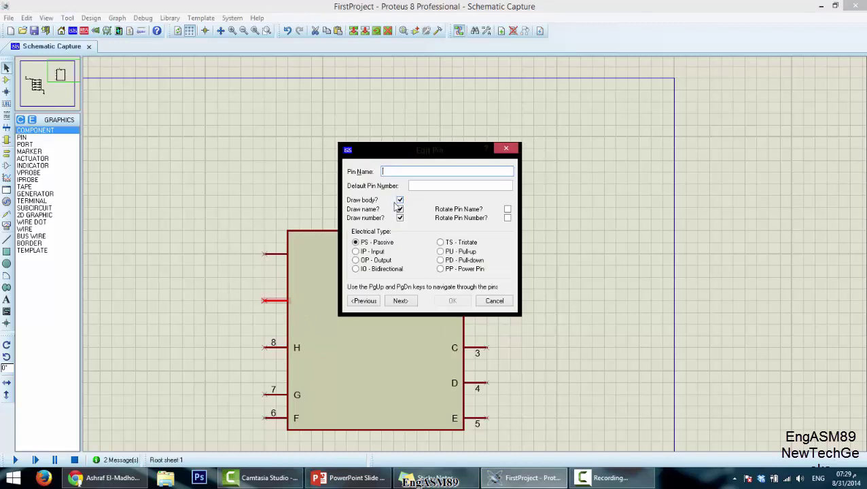
type("I")
left_click(419, 186)
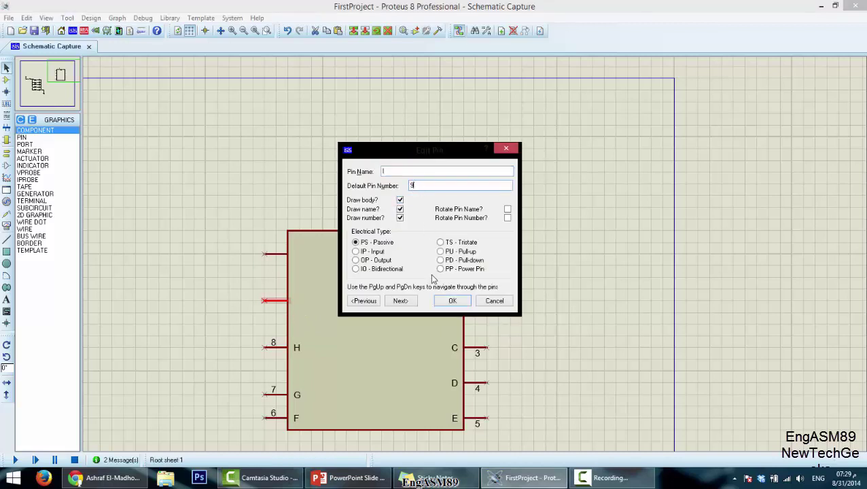
left_click(444, 302)
Step: Name the uppermost pin on the chip's left side J and give it default pin number 10
double_click(279, 255)
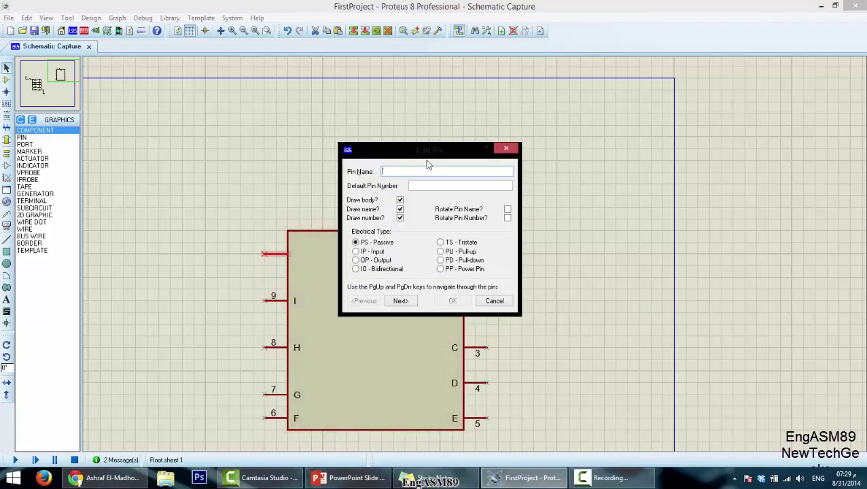
type("J")
left_click(425, 186)
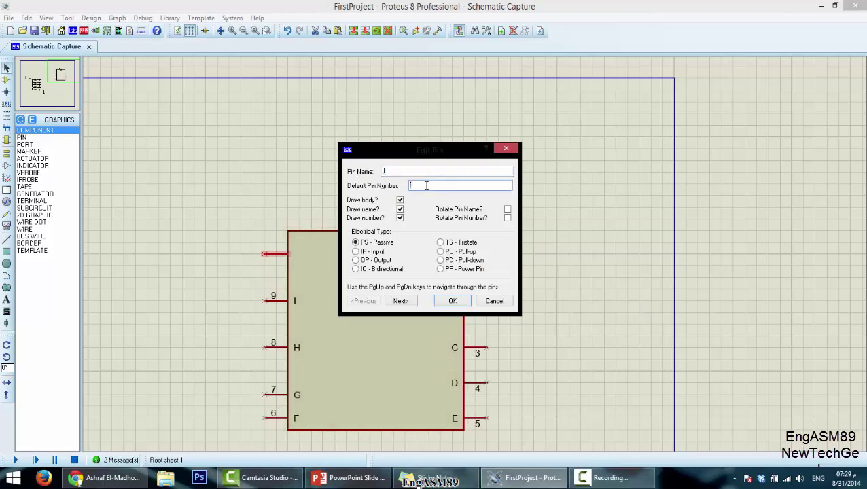
type("10")
left_click(451, 300)
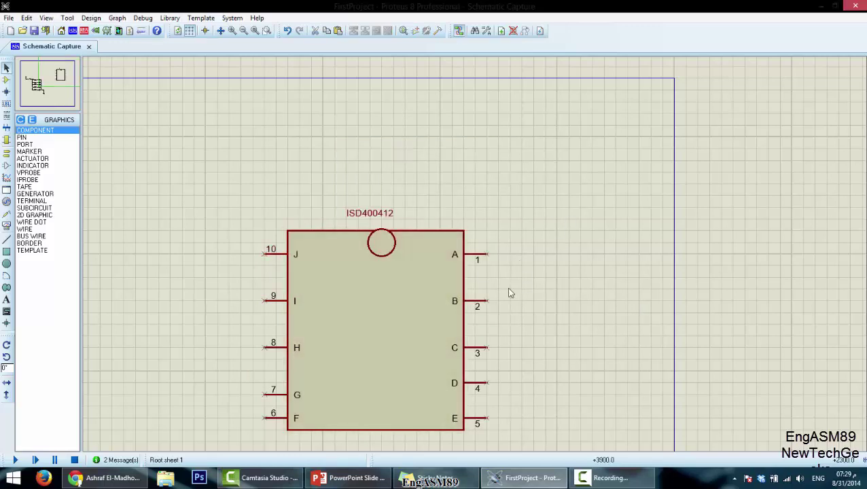
Step: Select the complete chip drawing with its label and pins and start the Make Device command on it
scroll(518, 285, "down", 2)
left_click_drag(376, 218, 501, 356)
left_click(250, 209)
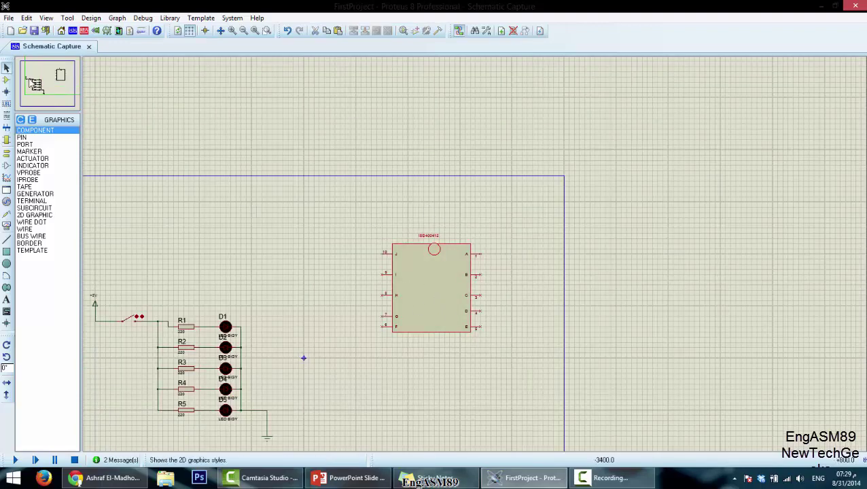
left_click_drag(344, 201, 512, 357)
right_click(417, 276)
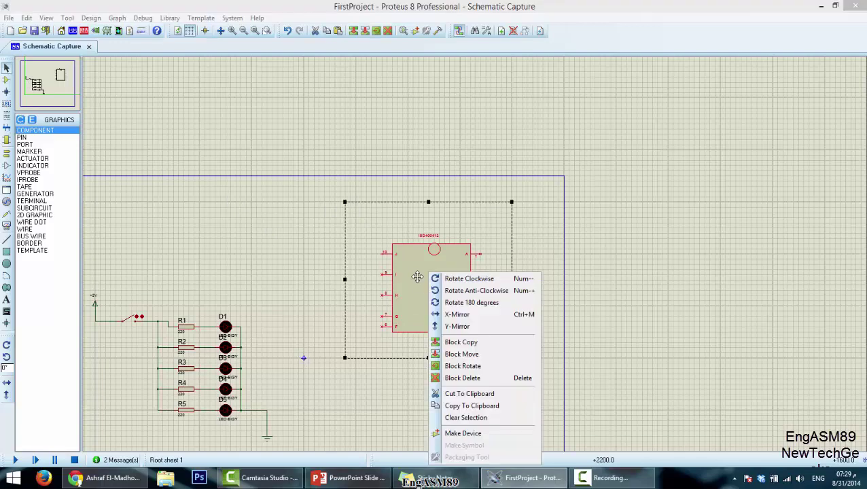
left_click(462, 435)
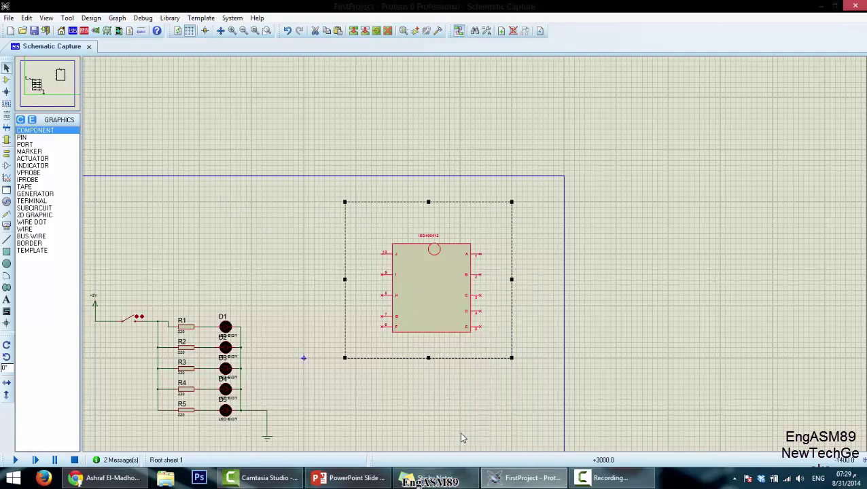
Step: Name the device ISD400412 and accept the default packaging and property settings up to the indexing and library selection
left_click_drag(396, 116, 617, 144)
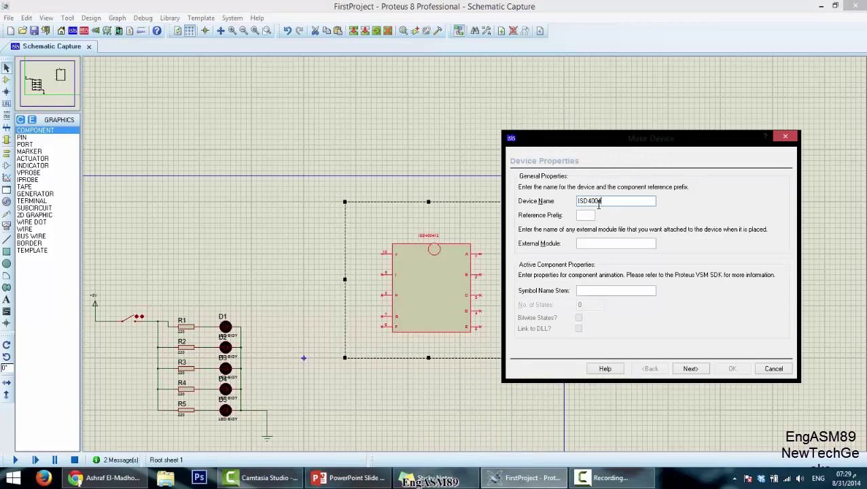
left_click(691, 369)
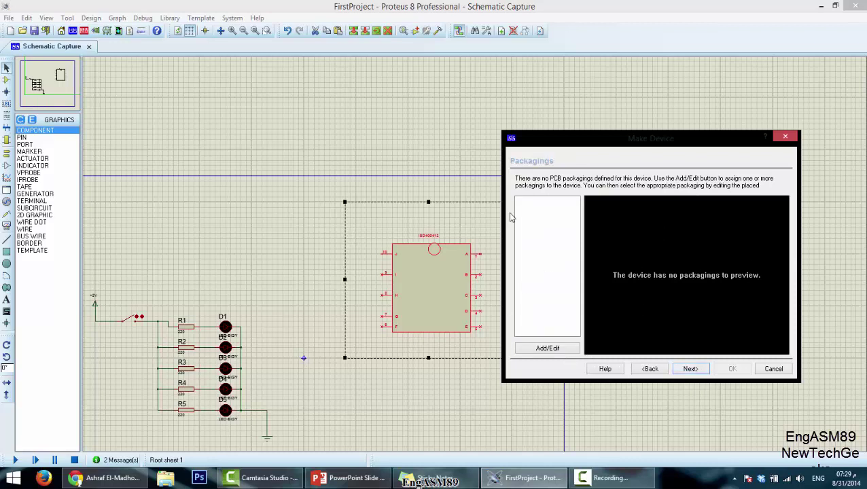
left_click(690, 368)
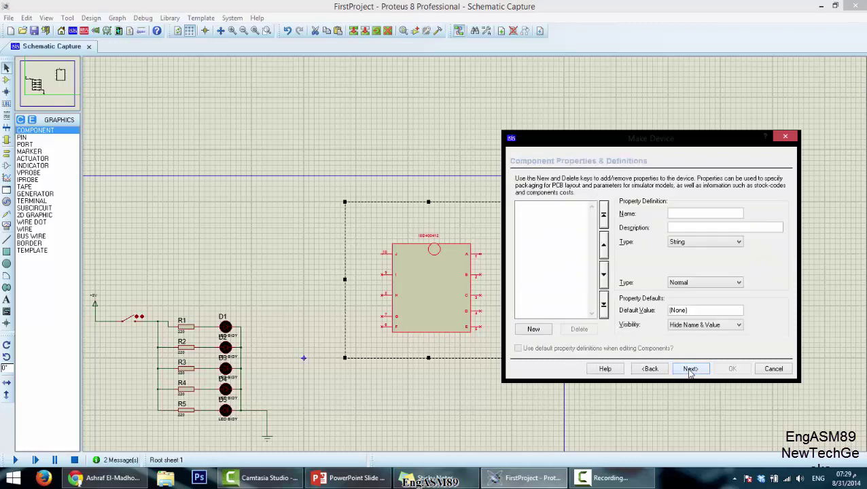
left_click(690, 368)
left_click(690, 368)
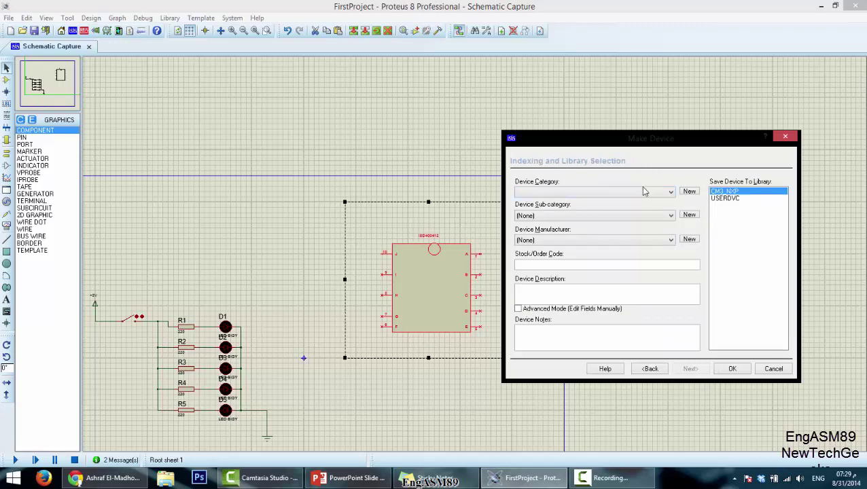
Step: Create a device category named with the author's first name and save the device to the CM3_NXP library
left_click(677, 194)
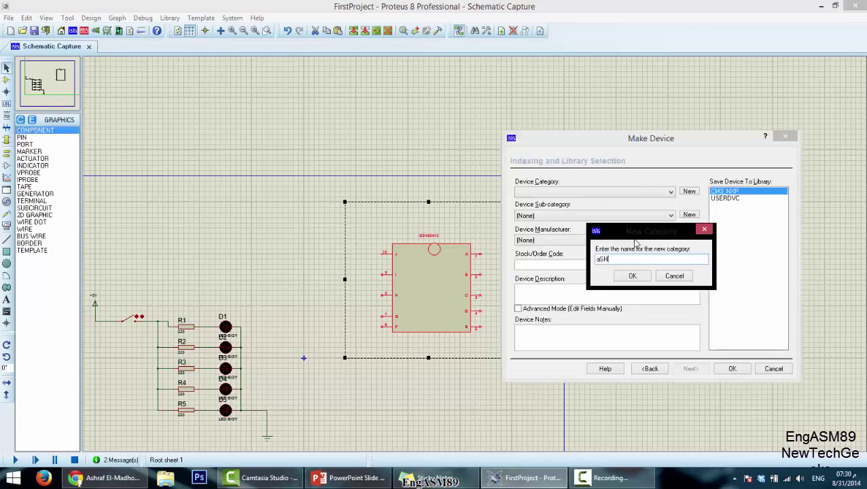
type("Ashraf")
left_click(645, 278)
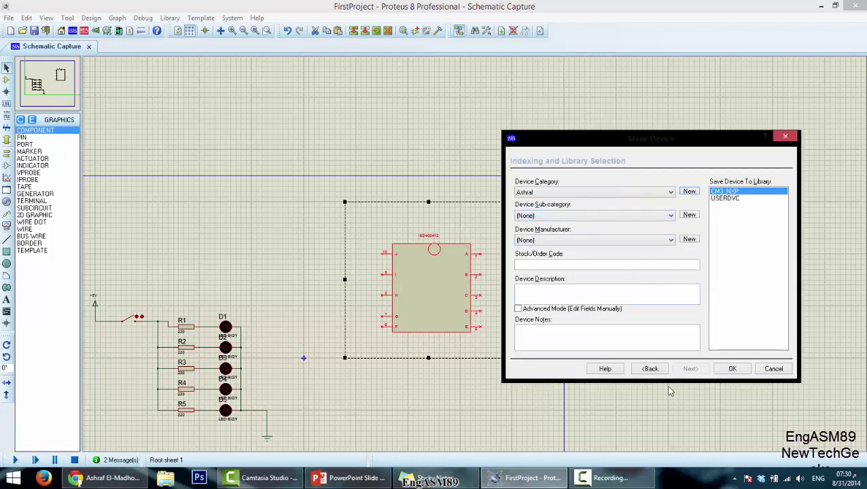
left_click(731, 369)
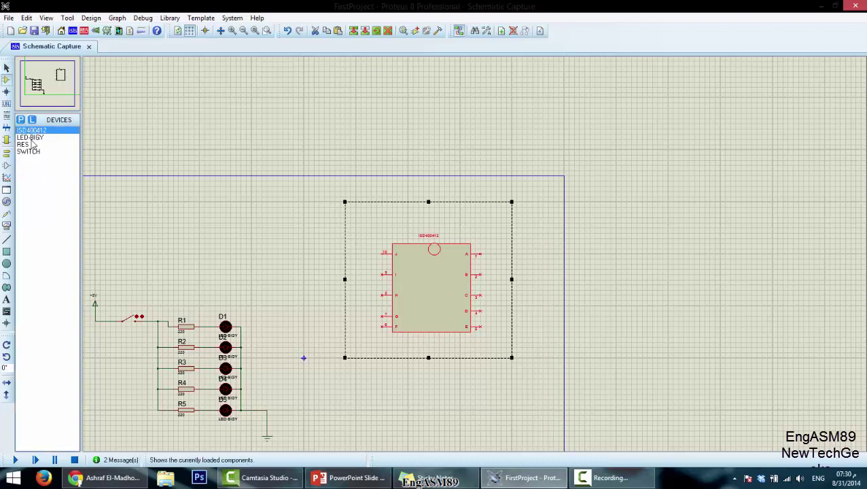
Step: Place four ISD400412 devices around the LED circuit: above it, below it, beneath the original drawing and across the sheet's upper edge
left_click(32, 138)
left_click(39, 132)
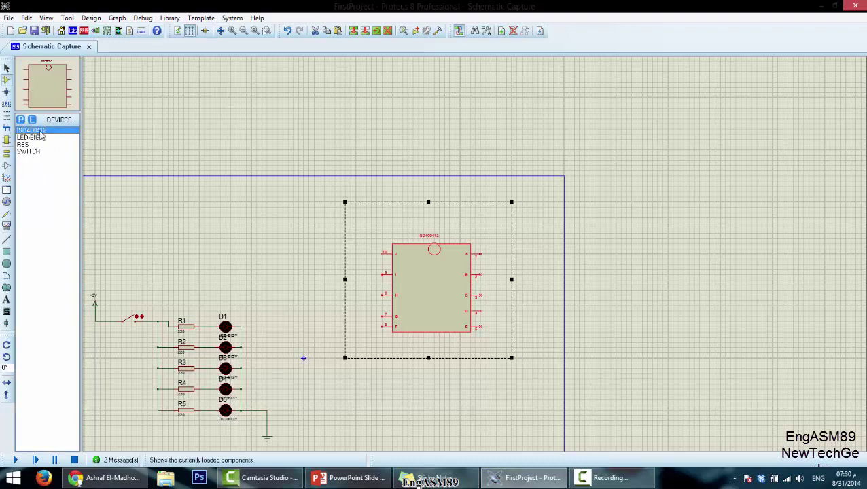
left_click(175, 197)
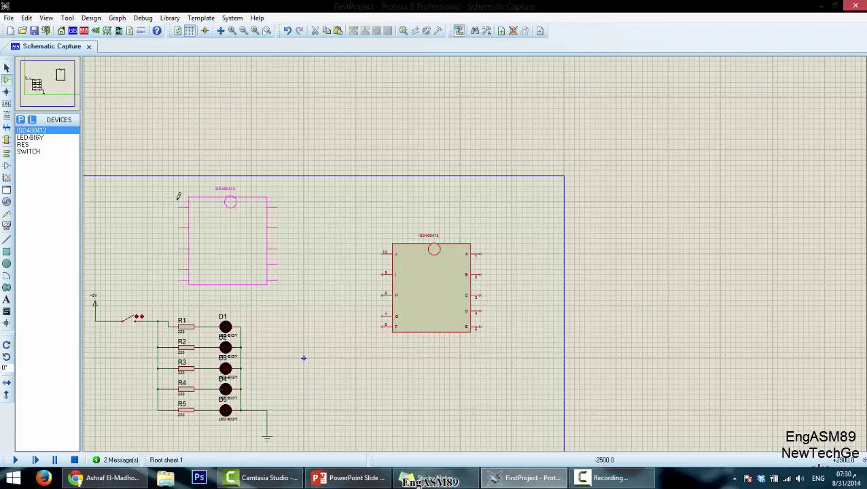
left_click(367, 397)
left_click(353, 381)
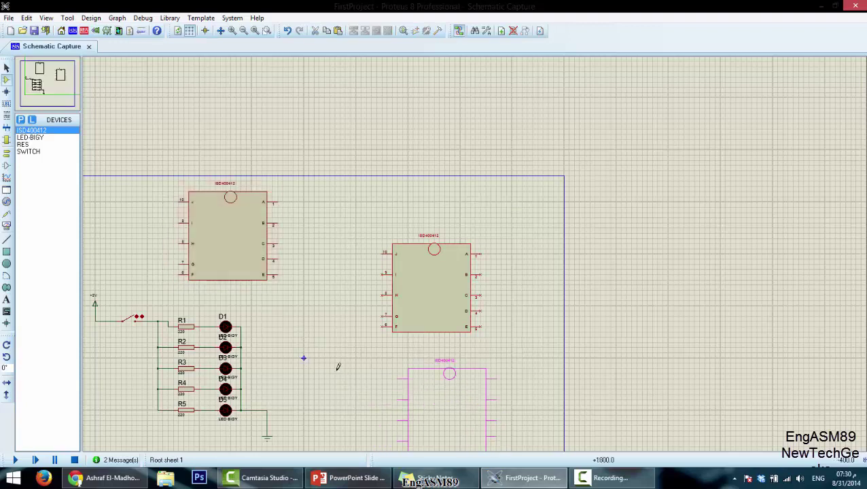
left_click(338, 365)
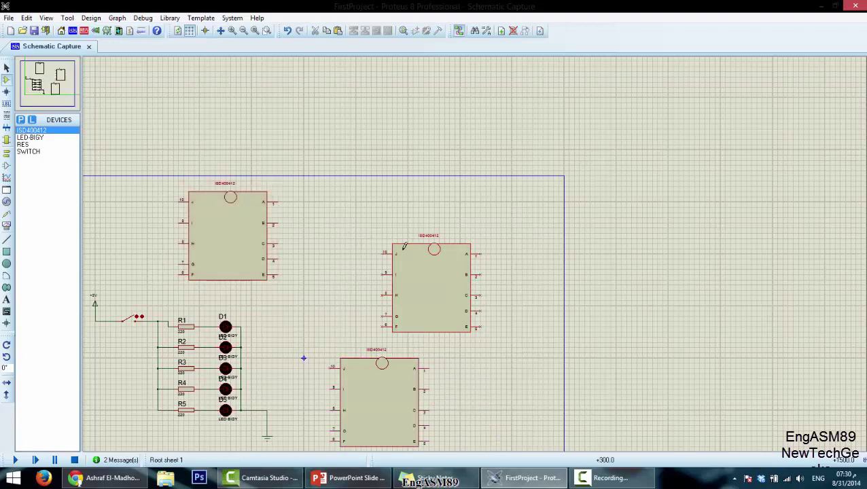
left_click(330, 106)
scroll(370, 333, "down", 2)
left_click(301, 334)
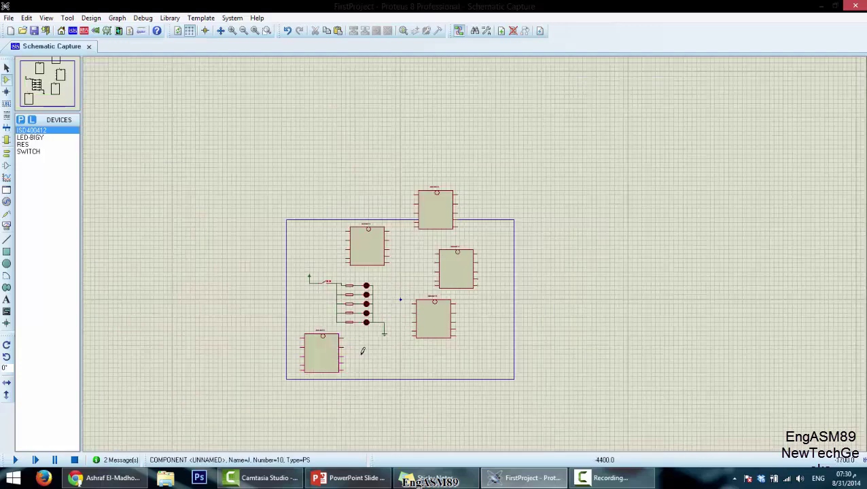
Step: Wire pin A of the lower-left ISD400412 to the LED ground line, pin B to A's wire and pin C to B's wire
scroll(340, 367, "up", 3)
left_click(373, 162)
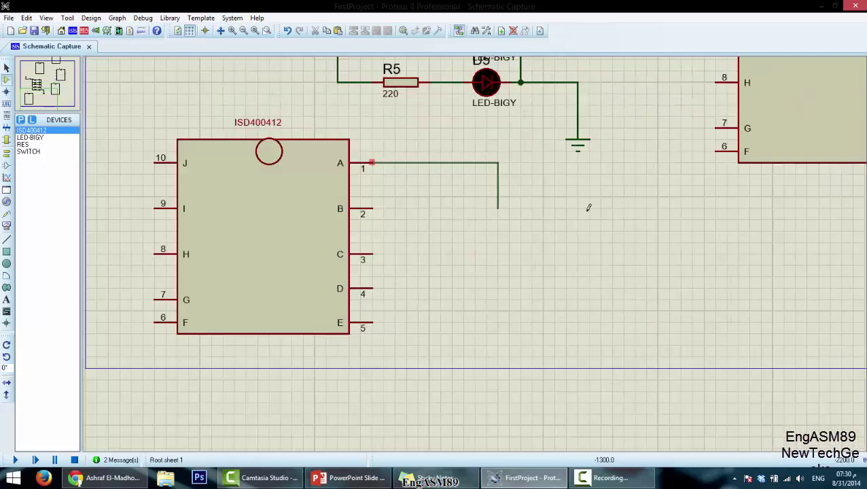
left_click(543, 82)
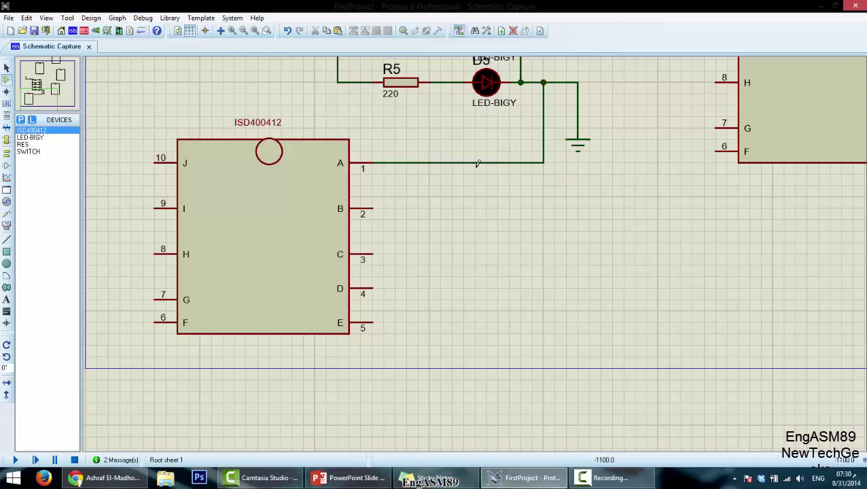
left_click(371, 208)
left_click(452, 162)
left_click(373, 254)
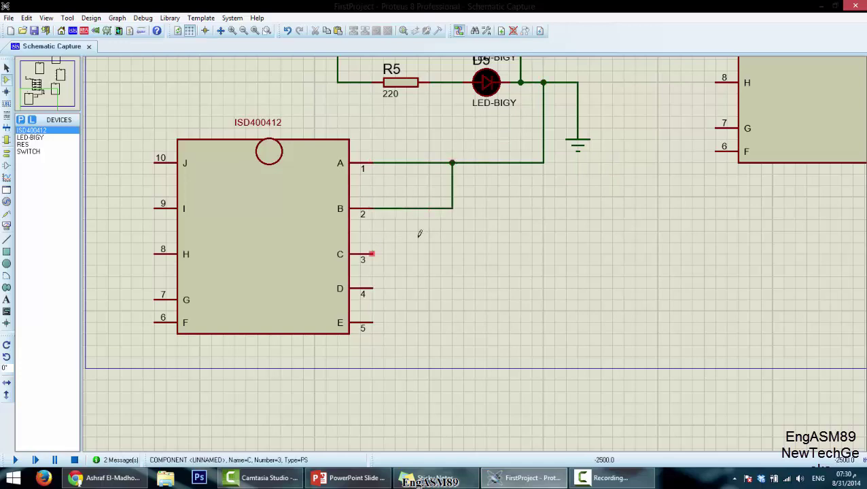
left_click(418, 208)
Step: Switch to the PowerPoint slide show at the slide on creating your own electric element
scroll(475, 244, "down", 5)
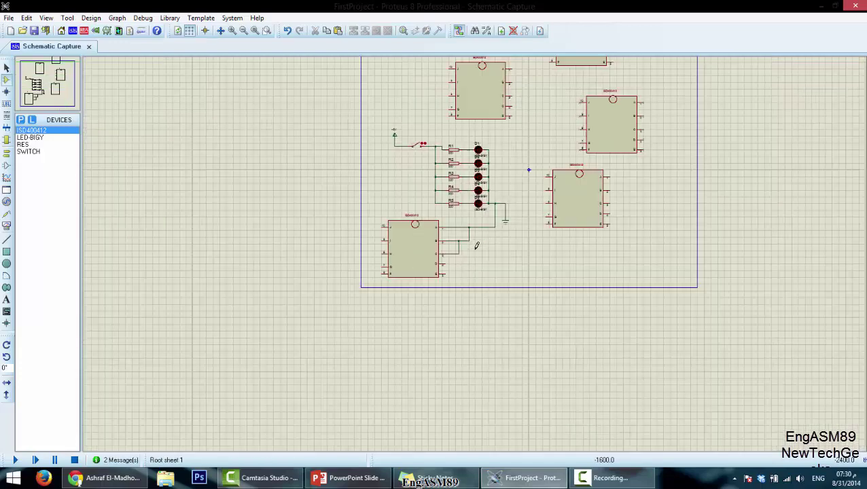
scroll(479, 250, "up", 2)
left_click(313, 478)
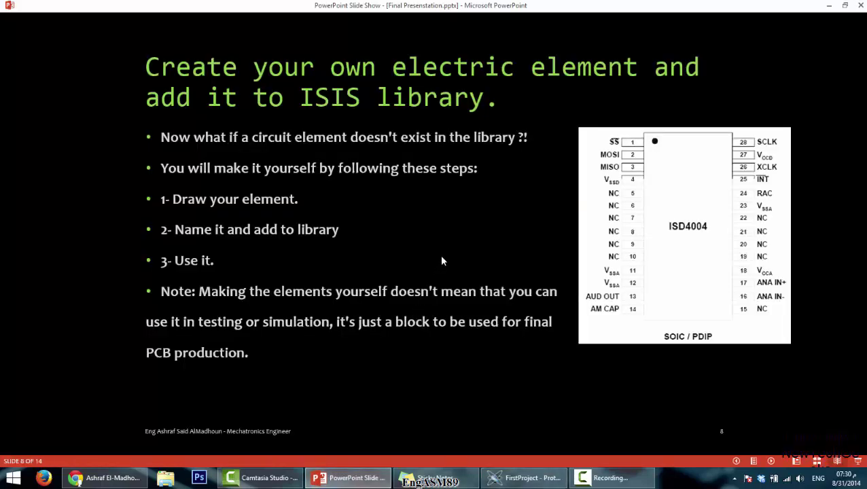
Step: Advance the slide show to the slide on designing a more advanced circuit, and switch back to Proteus
left_click(441, 260)
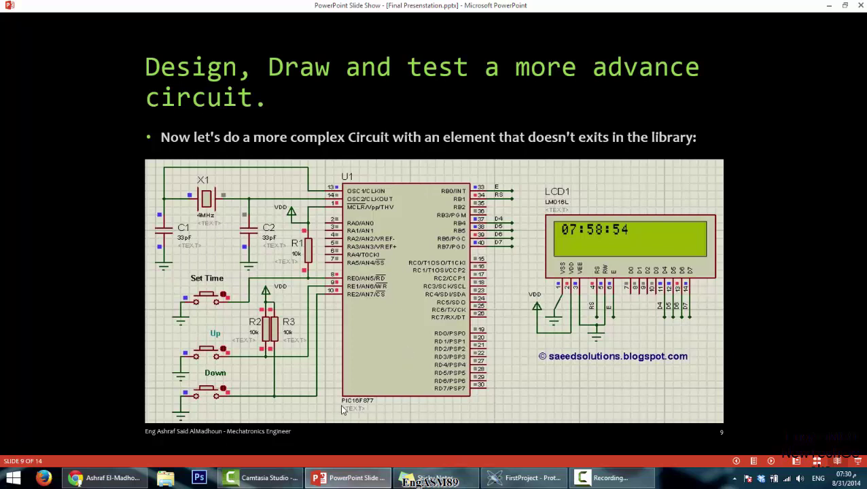
left_click(536, 479)
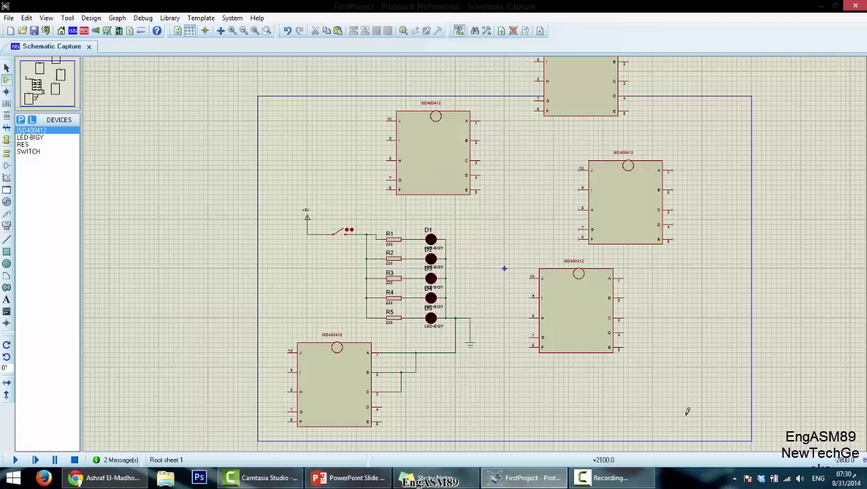
Step: Delete the whole LED circuit and all ISD400412 devices, including the one across the sheet's upper edge
left_click_drag(706, 436, 266, 98)
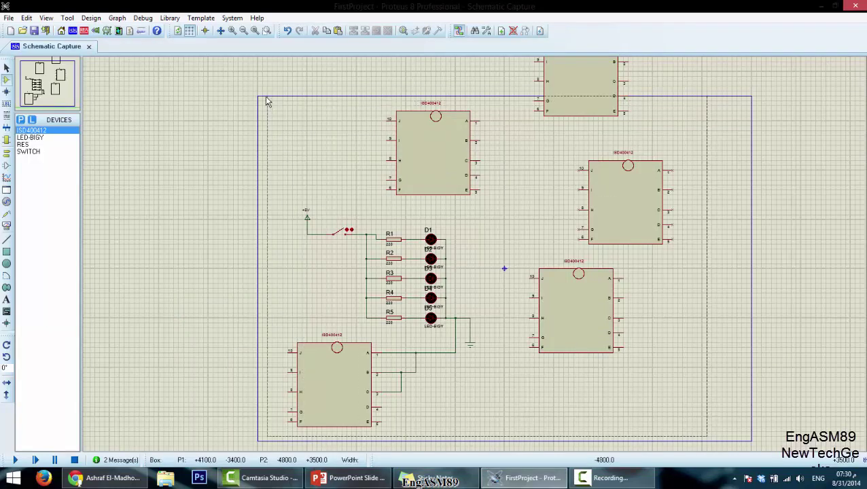
key("Delete")
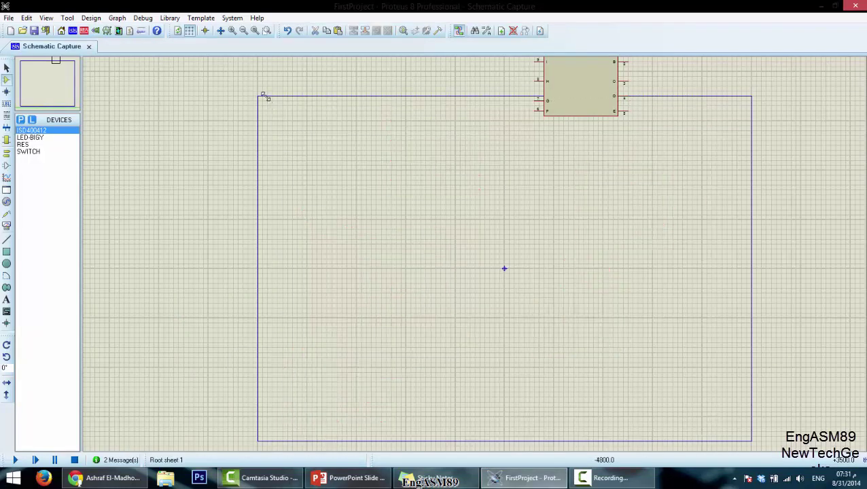
left_click(575, 116)
key("Delete")
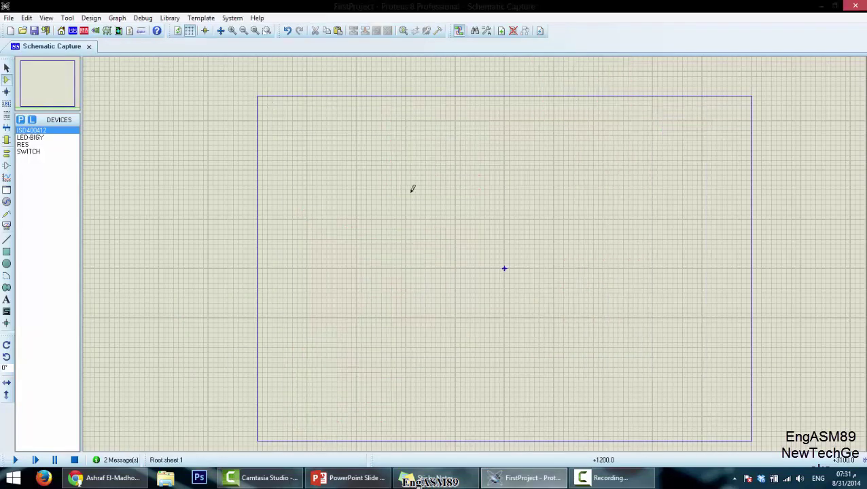
Step: Search the device library for pic16f877 and crystal, adding PIC16F877A and CRYSTAL to the device list
left_click(20, 120)
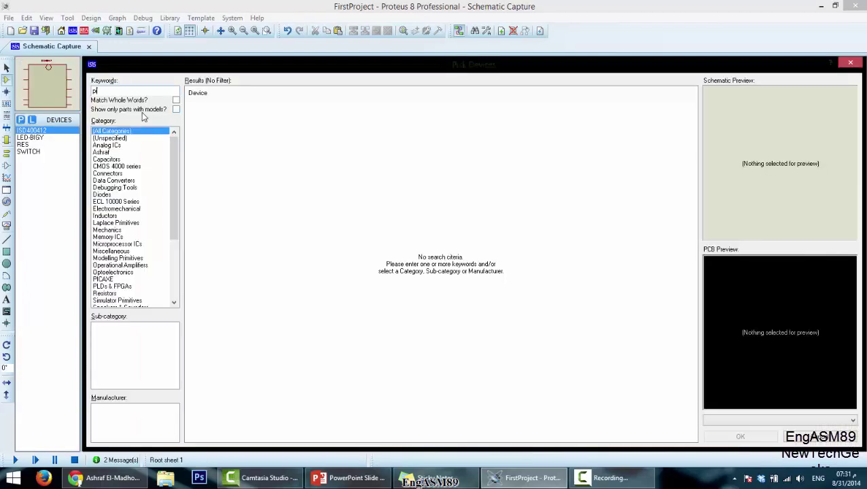
type("pic16f877")
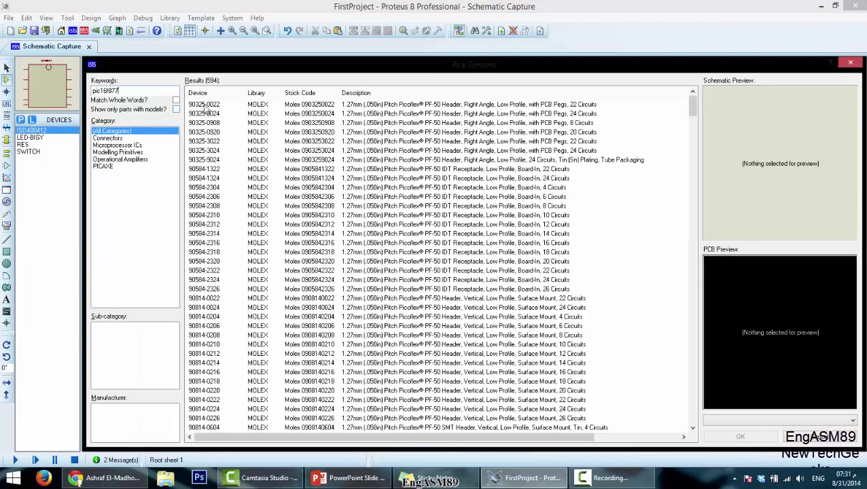
double_click(212, 113)
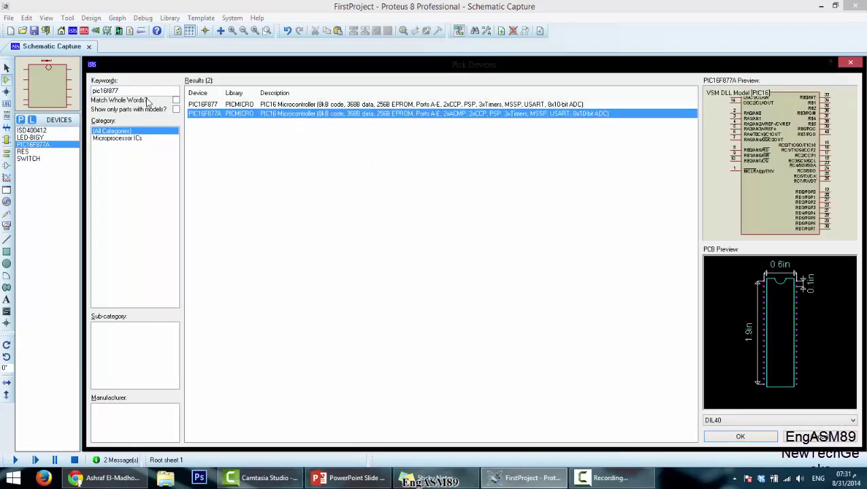
left_click(143, 93)
double_click(143, 93)
type("pic")
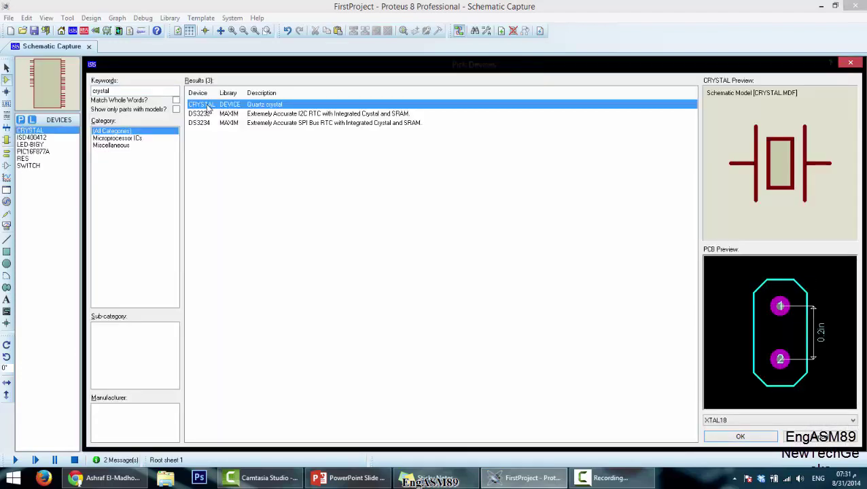
Step: Search the device library for cap and add the CAP capacitor to the device list
double_click(127, 91)
type("ca")
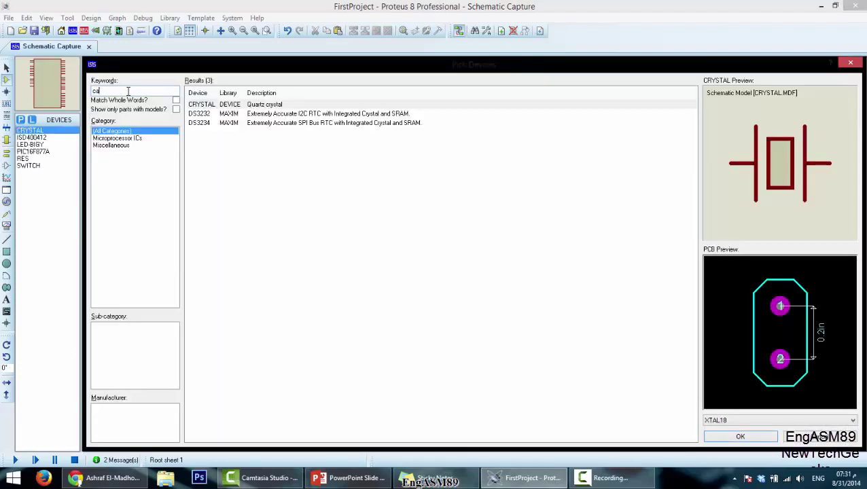
type("p")
key("Return")
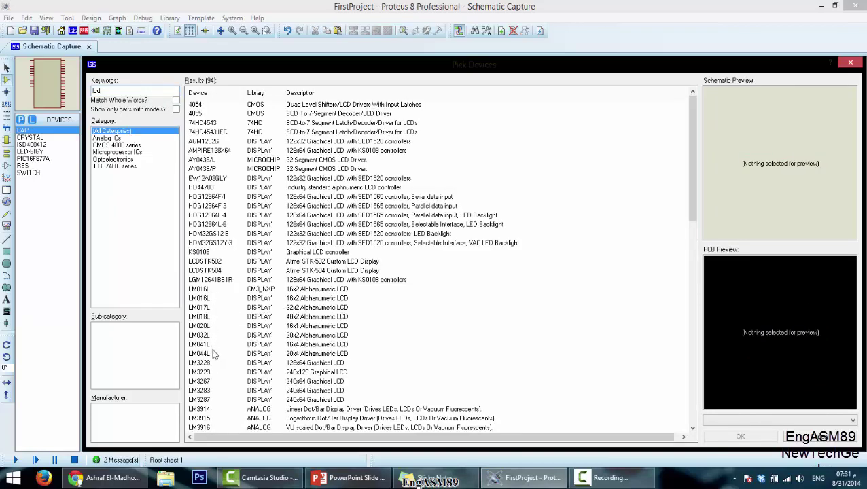
Step: Among the lcd search results, add the LM032L 20x2 alphanumeric LCD to the device list and finish picking devices
left_click(208, 318)
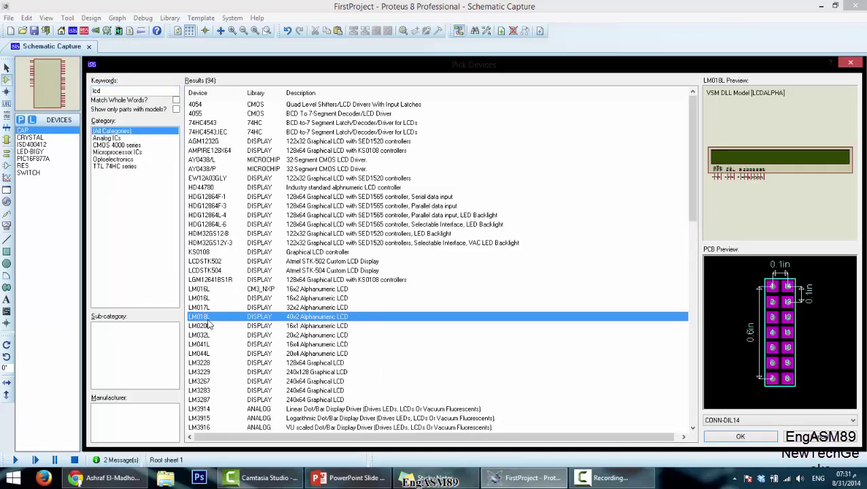
scroll(209, 325, "down", 2)
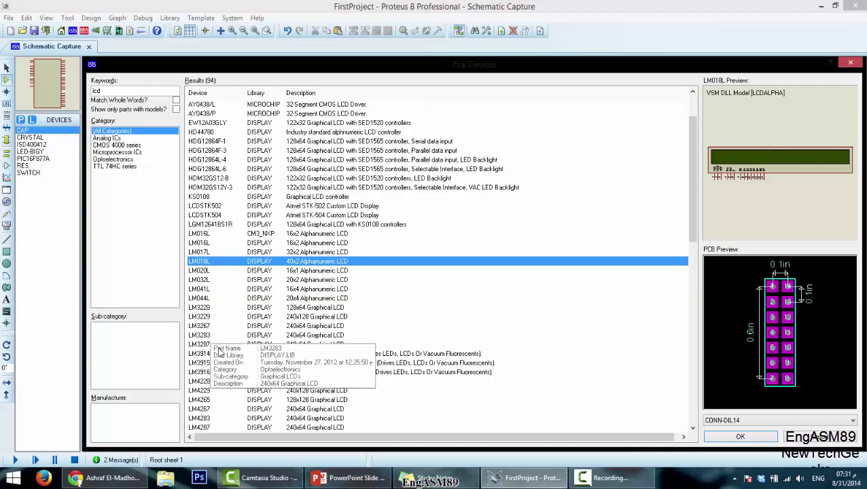
left_click(216, 281)
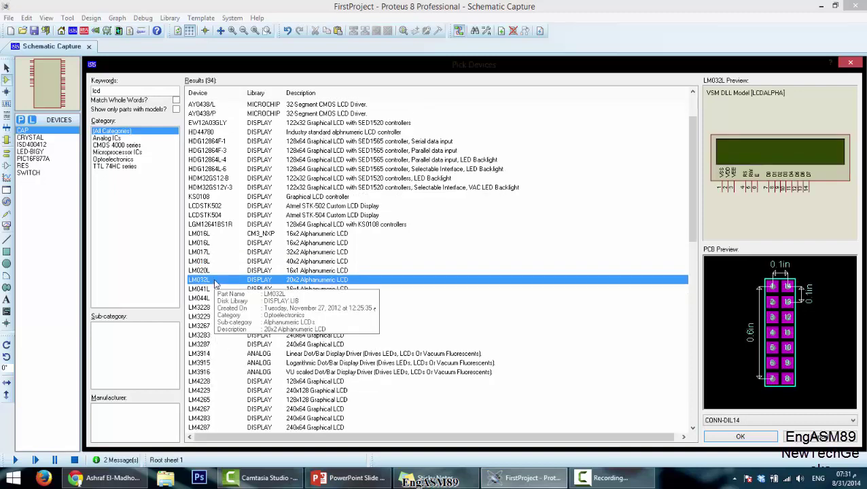
double_click(216, 281)
left_click(721, 437)
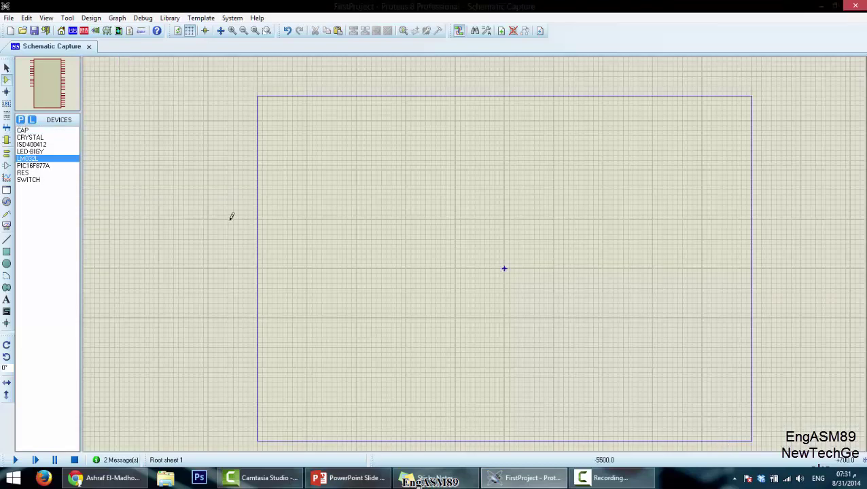
Step: Place the LM032L display in the sheet's upper right area and the PIC16F877A in its upper middle-left area
left_click(631, 187)
left_click(638, 188)
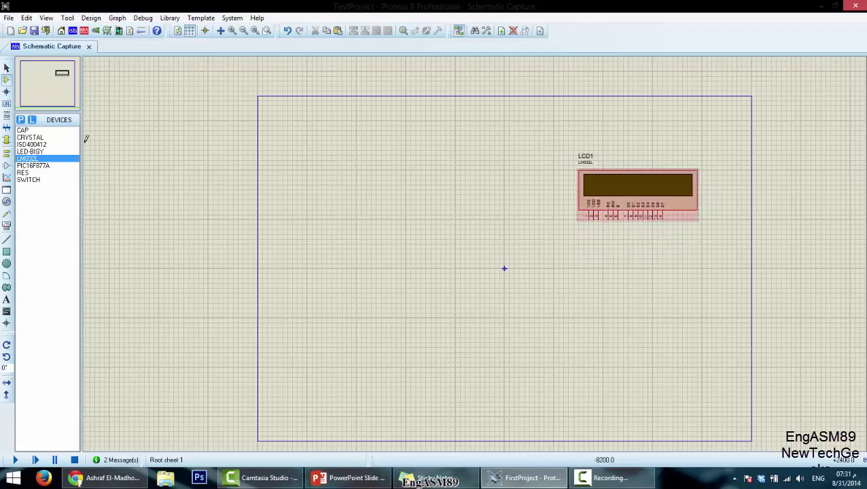
left_click(32, 166)
left_click(415, 238)
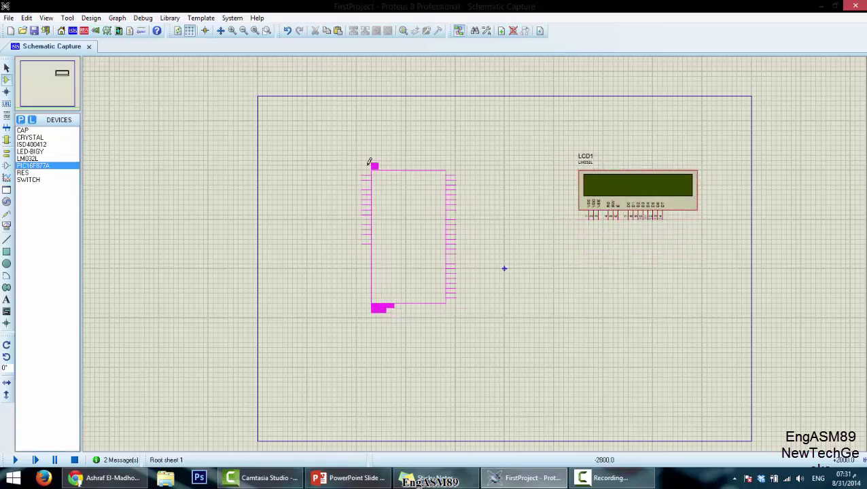
left_click(413, 202)
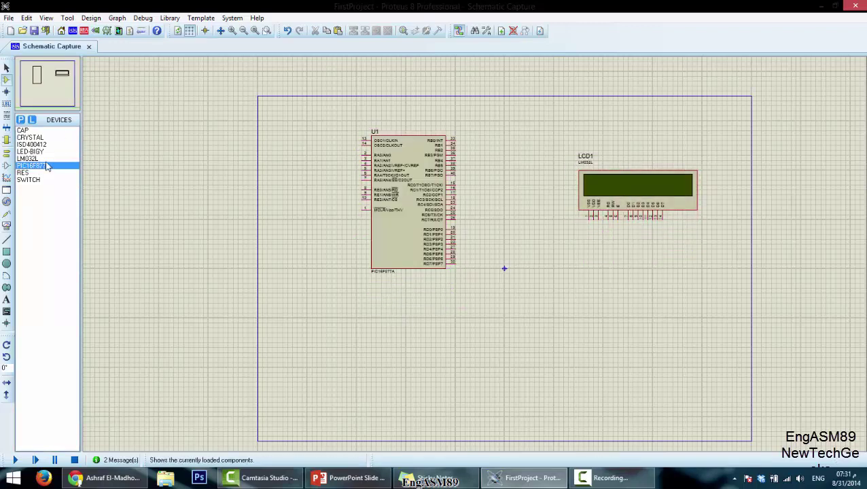
Step: Place a crystal rotated -90° to the left of the PIC16F877A, near its OSC1 and OSC2 pins
left_click(34, 137)
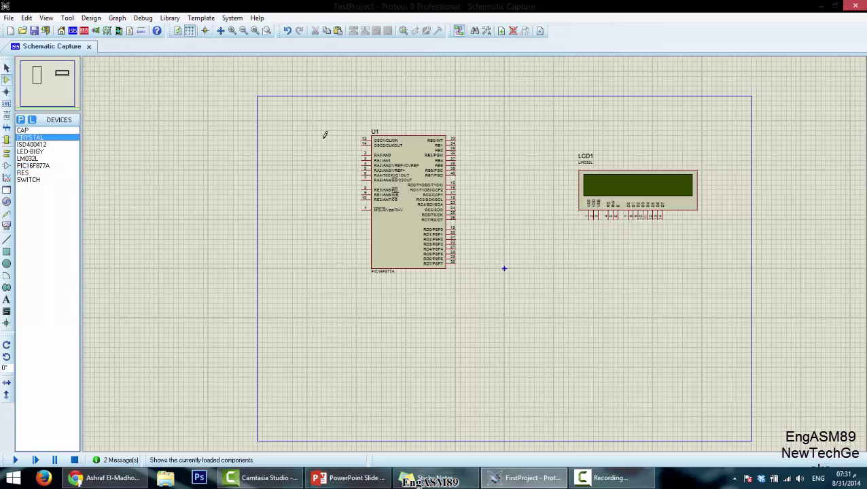
left_click(325, 135)
key("KP_Subtract")
left_click(345, 148)
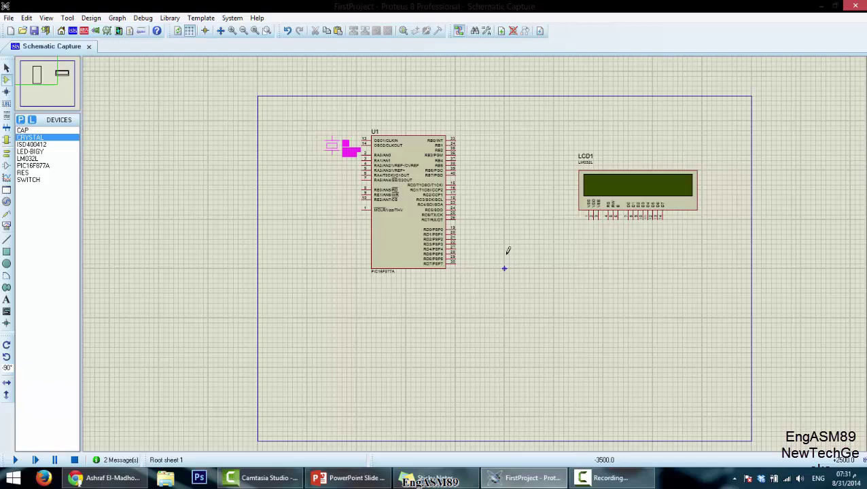
scroll(507, 252, "up", 2)
left_click_drag(472, 247, 409, 216)
Step: Wire OSC1/CLKIN to the crystal's upper terminal and OSC2/CLKOUT to its lower terminal
left_click(575, 203)
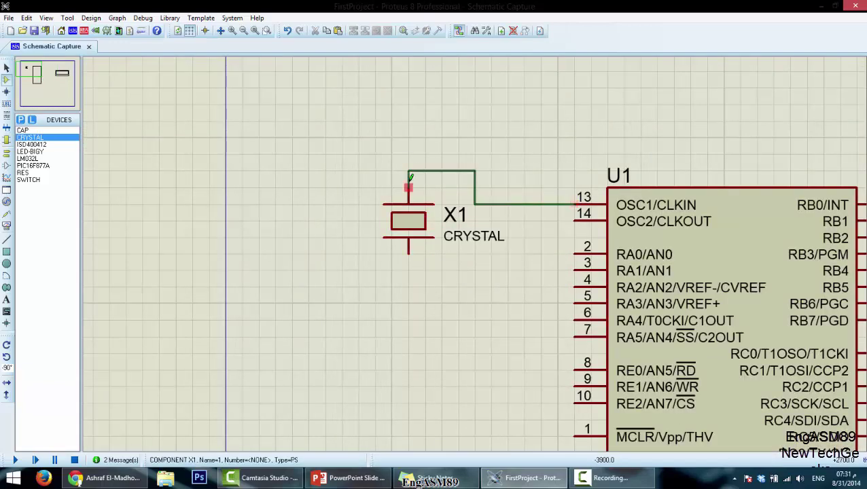
left_click(410, 179)
left_click(575, 218)
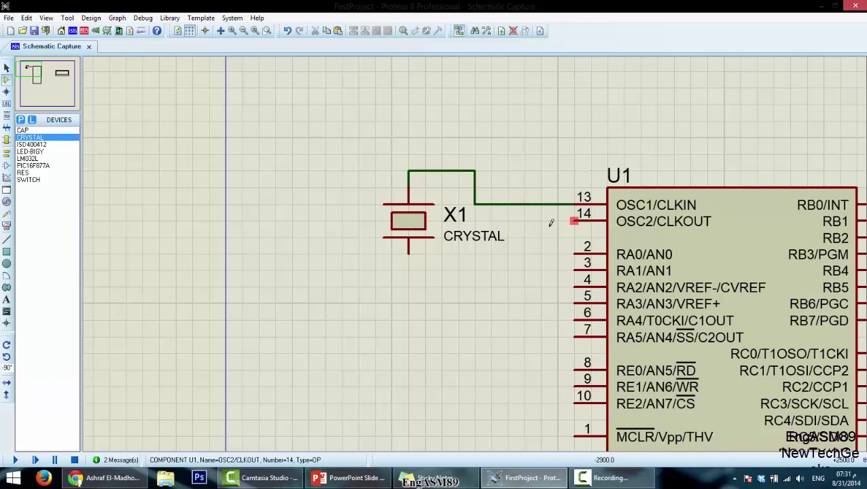
left_click(409, 255)
Step: Place a capacitor with horizontal leads at the upper left of the crystal, level with the OSC1 wire
left_click(24, 129)
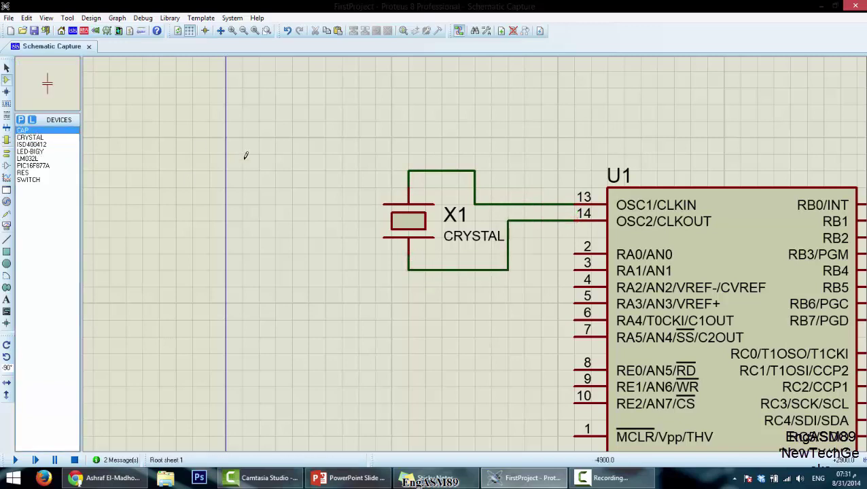
left_click(319, 173)
key("KP_Subtract")
left_click(325, 171)
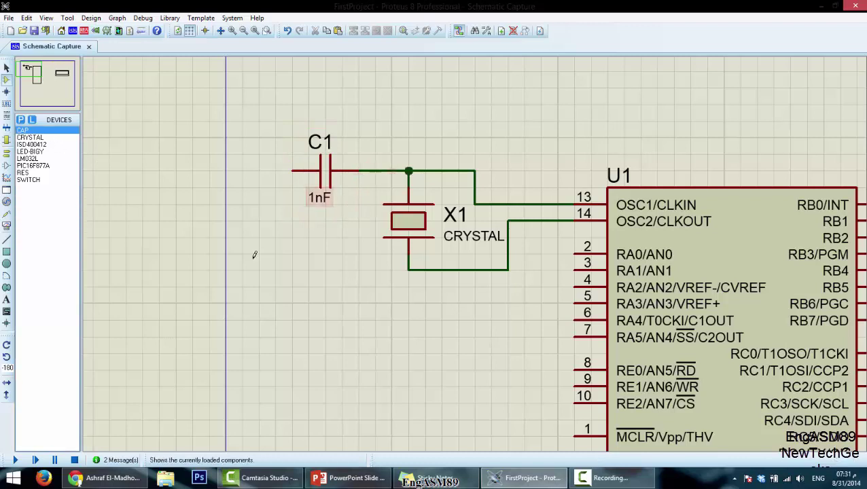
Step: Place a second capacitor below C1, wire it to the crystal's lower line, and join both capacitors' left ends
left_click(254, 255)
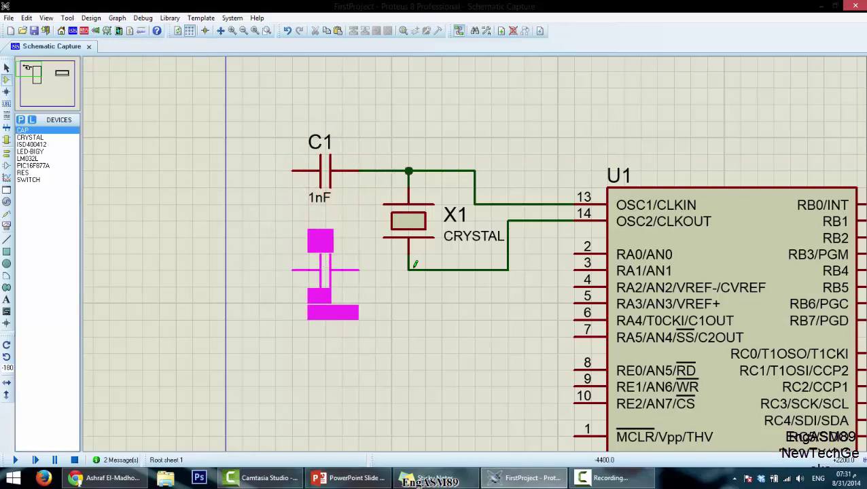
left_click(410, 270)
left_click(359, 270)
left_click(292, 270)
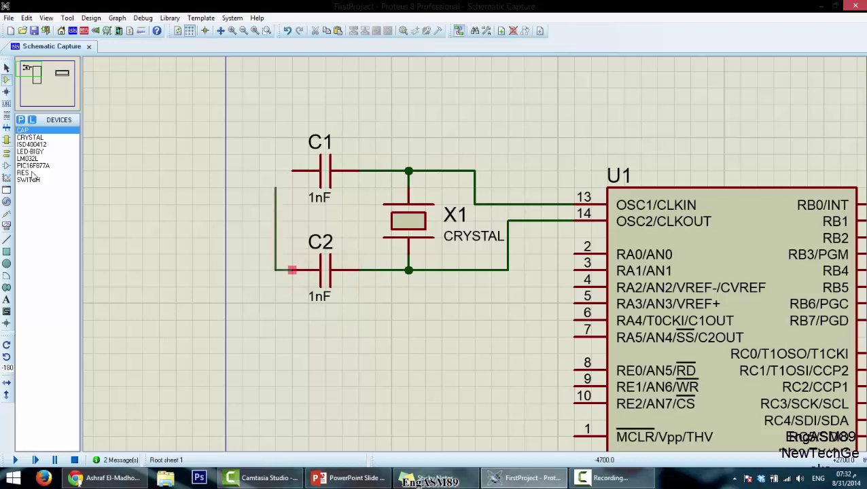
left_click(292, 170)
Step: Place a ground terminal left of the capacitors and wire it to their common line
left_click(6, 153)
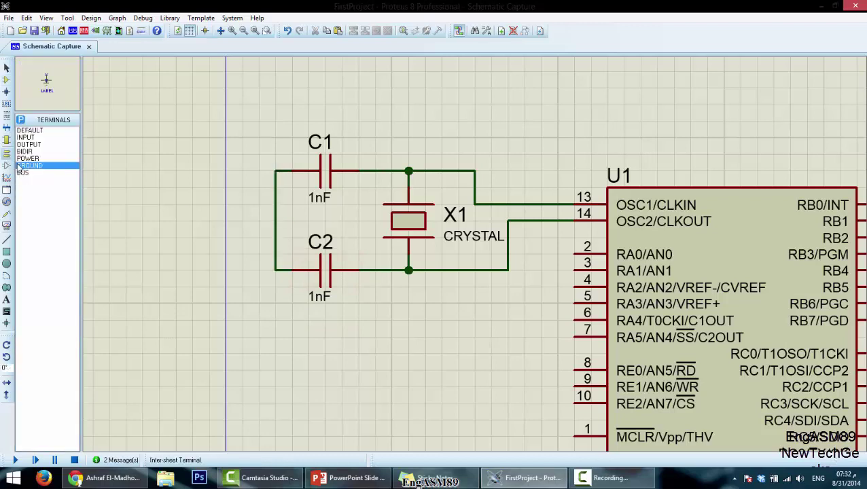
left_click(244, 233)
left_click(242, 231)
left_click(275, 221)
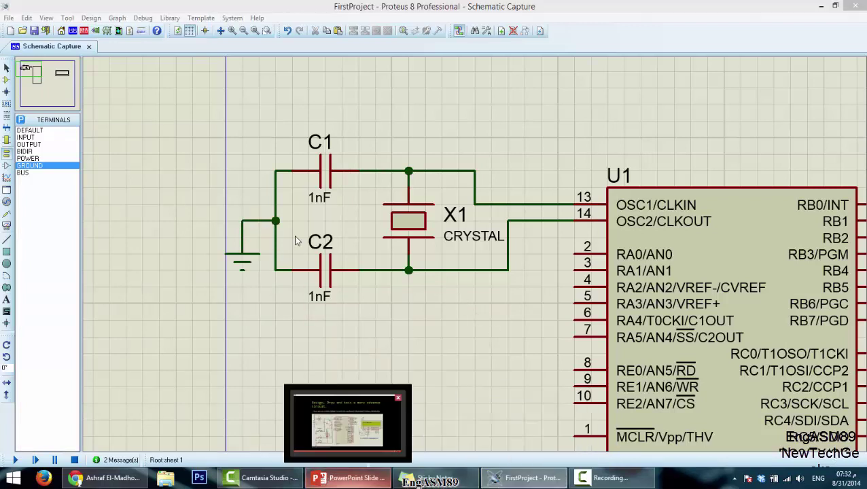
Step: Examine the LCD wiring in the slide's reference circuit, and return to the Proteus schematic
key("alt+Tab")
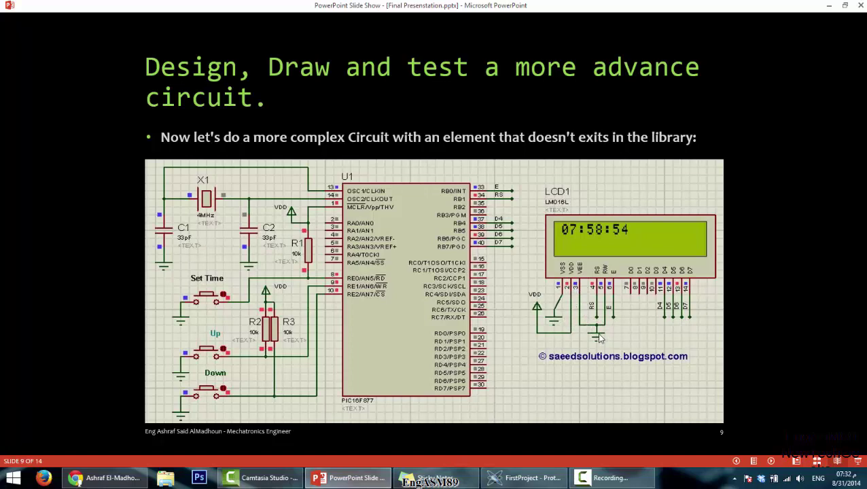
left_click(523, 477)
Step: Wire the LCD's VSS, VEE and RW pins together on one common line below the display
scroll(548, 289, "down", 4)
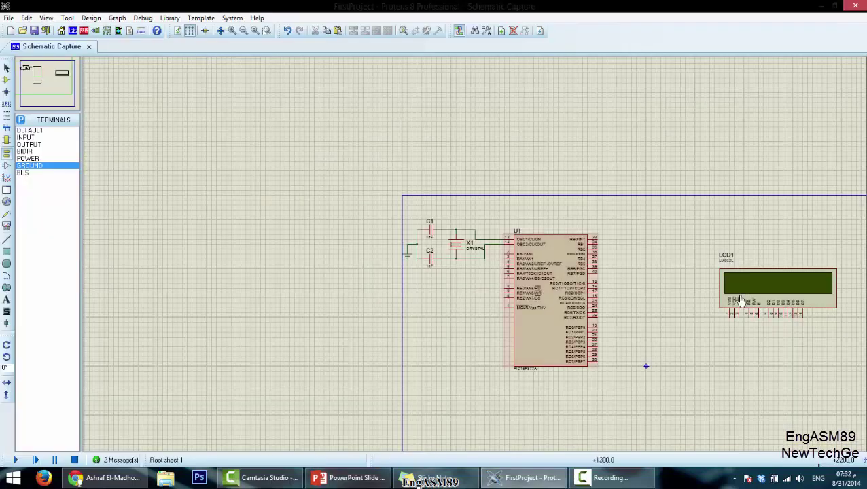
scroll(475, 260, "up", 5)
scroll(475, 261, "up", 1)
left_click(401, 352)
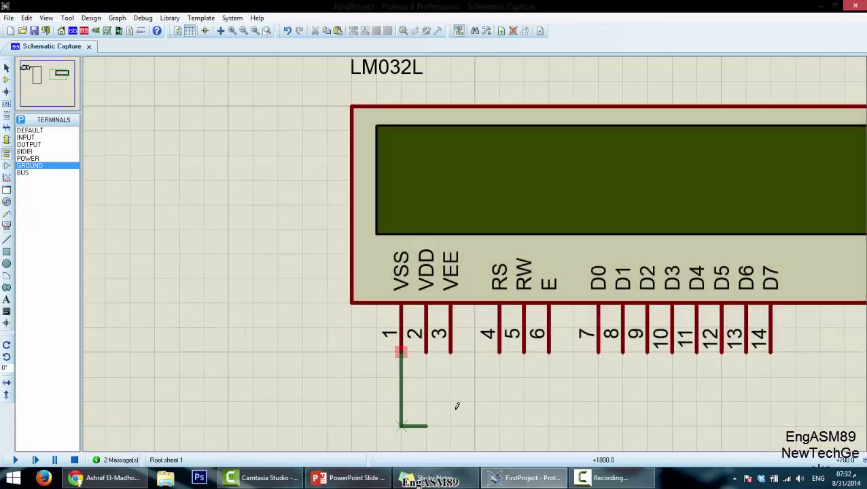
left_click(451, 353)
left_click(523, 351)
left_click(451, 426)
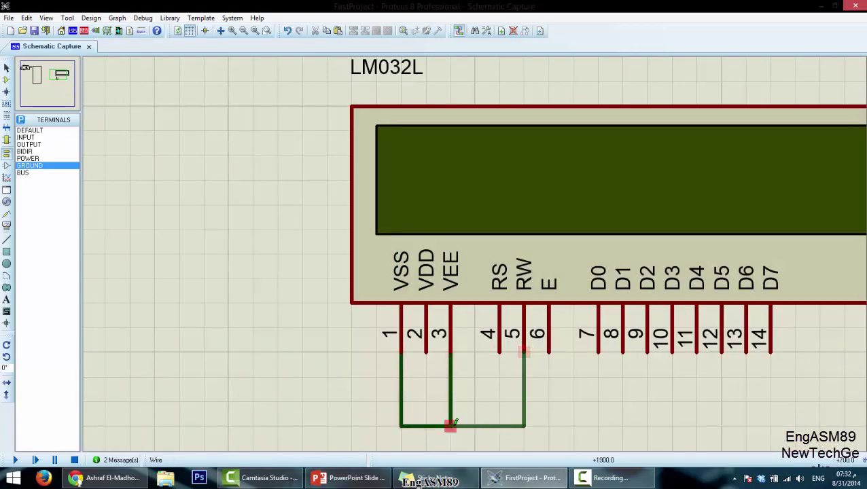
Step: Place a ground terminal below the LCD and wire it to the common VSS, VEE and RW line
scroll(257, 406, "down", 3)
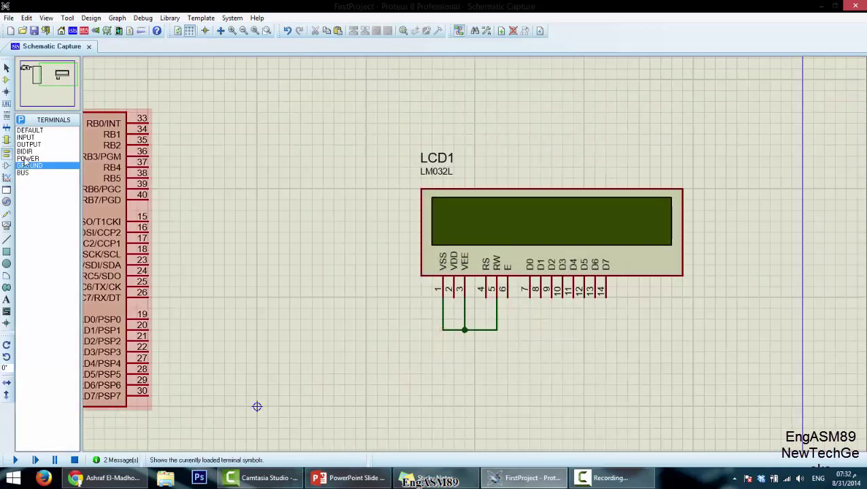
left_click(474, 360)
left_click(474, 354)
left_click(475, 330)
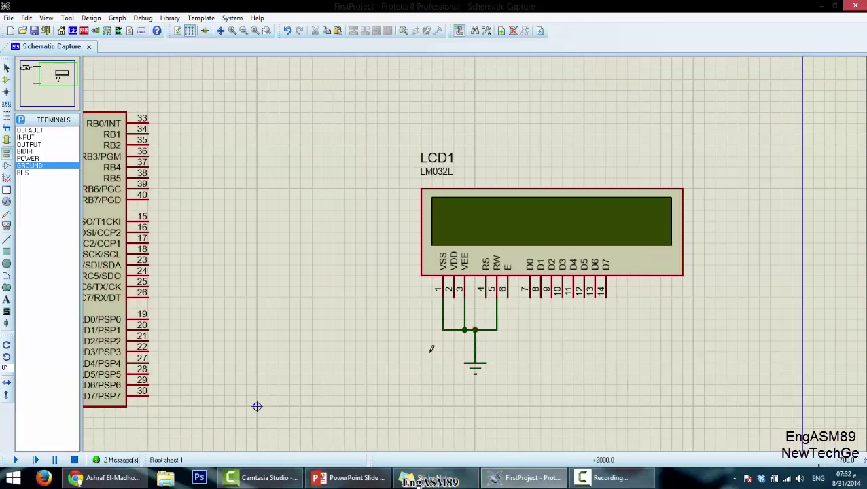
left_click(523, 478)
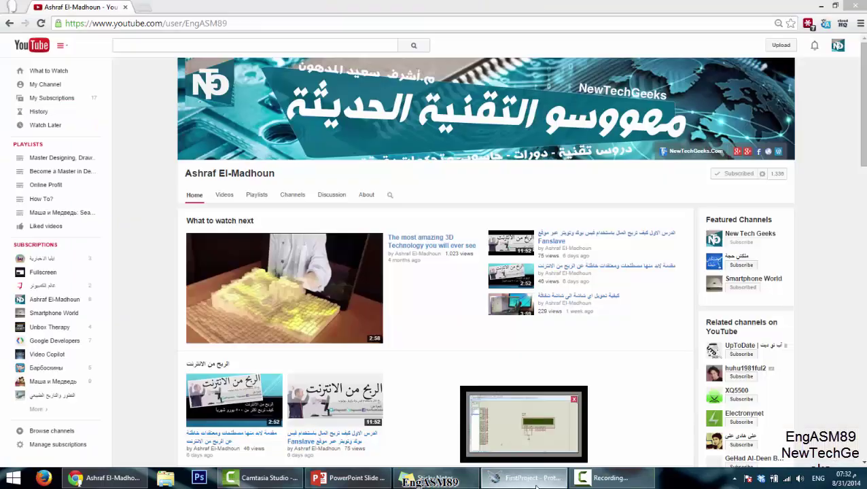
Step: Check the slide's reference circuit, place a power terminal beside the LCD in the Proteus schematic, and wire it to the VDD pin
left_click(537, 484)
left_click(367, 479)
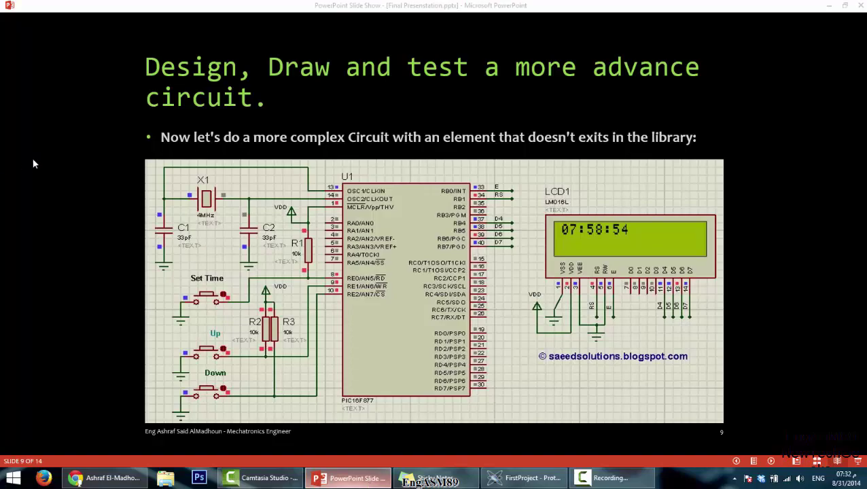
key("alt+Tab")
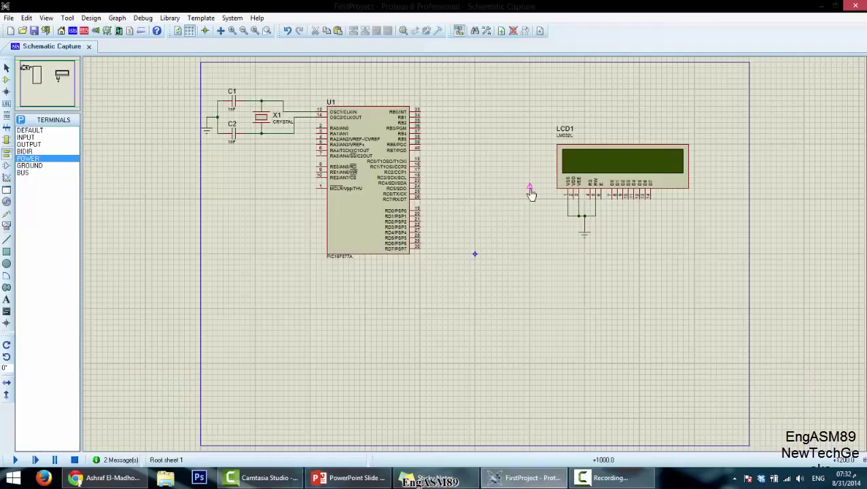
left_click(573, 196)
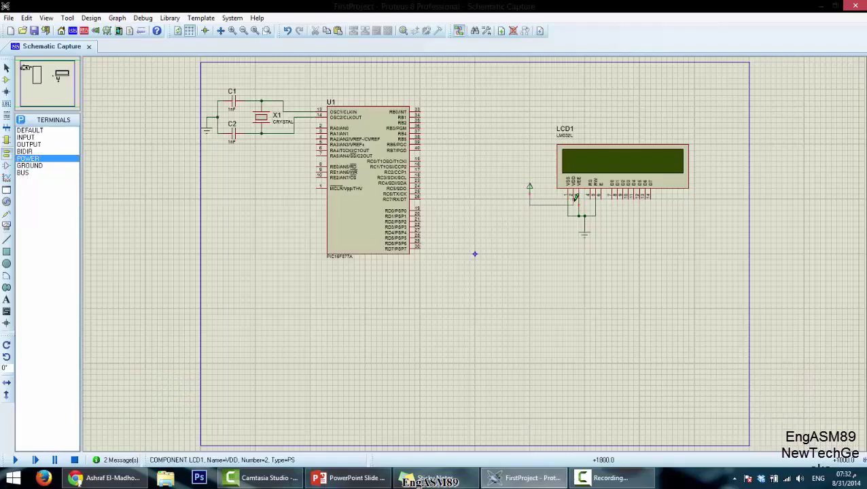
Step: Label the power terminal beside the LCD as VCC
left_click(529, 192)
double_click(531, 191)
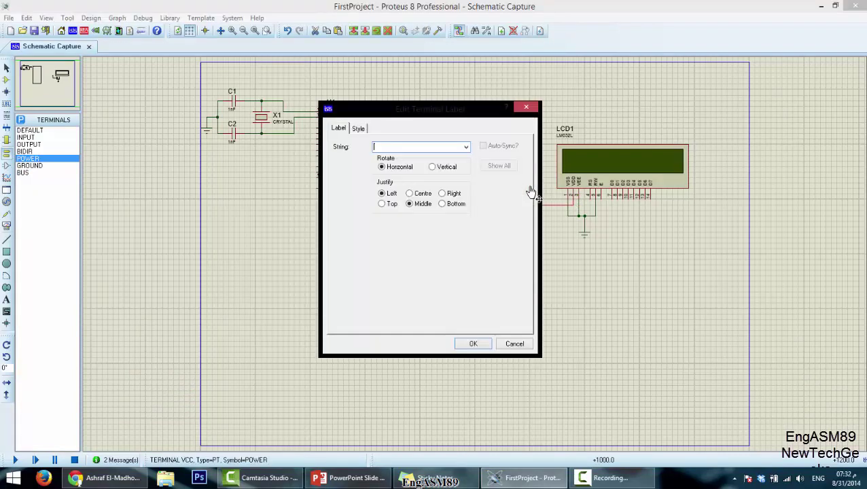
type("VCC")
left_click(474, 343)
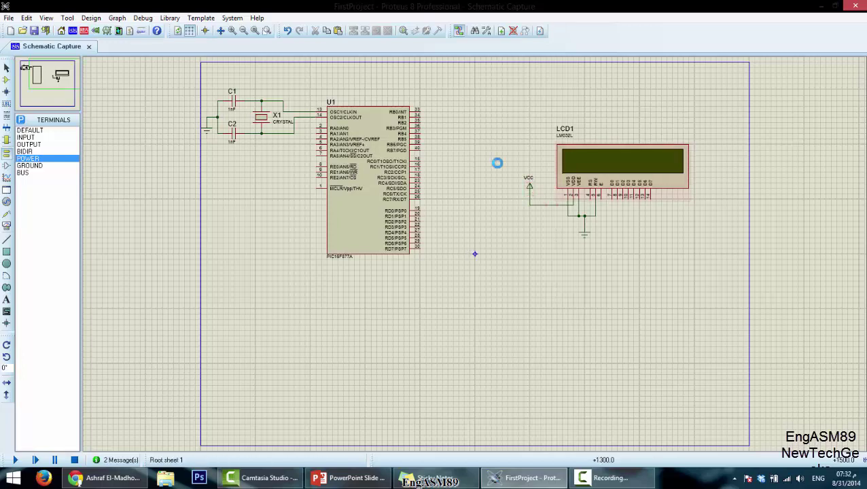
Step: Following the slide's reference circuit, wire the LCD's D4, D5 and D6 pins to the PIC's RB4, RB5 and RB6 pins
scroll(421, 238, "up", 2)
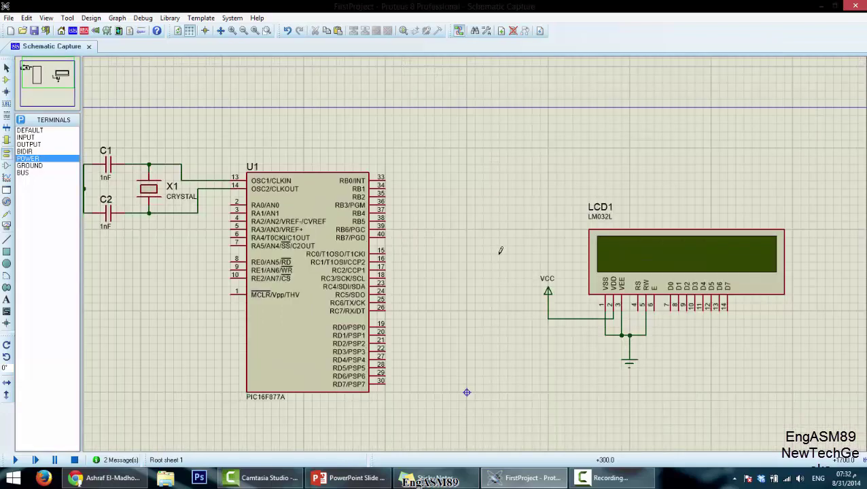
left_click(360, 481)
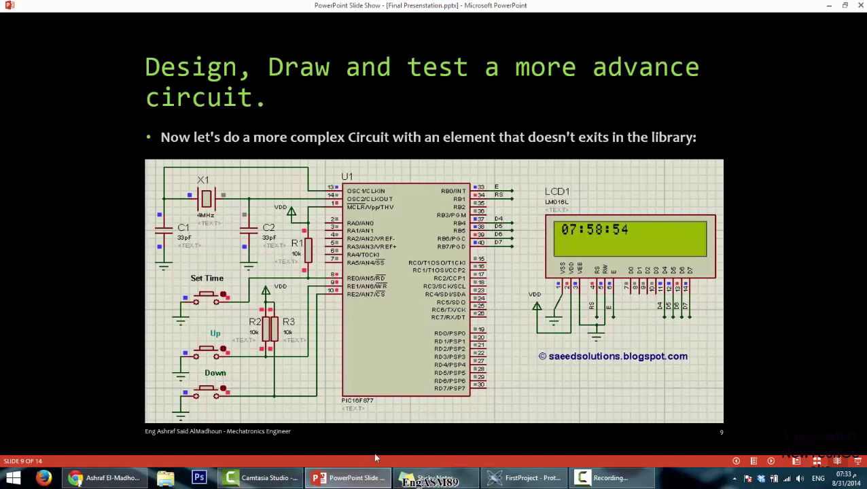
left_click(349, 479)
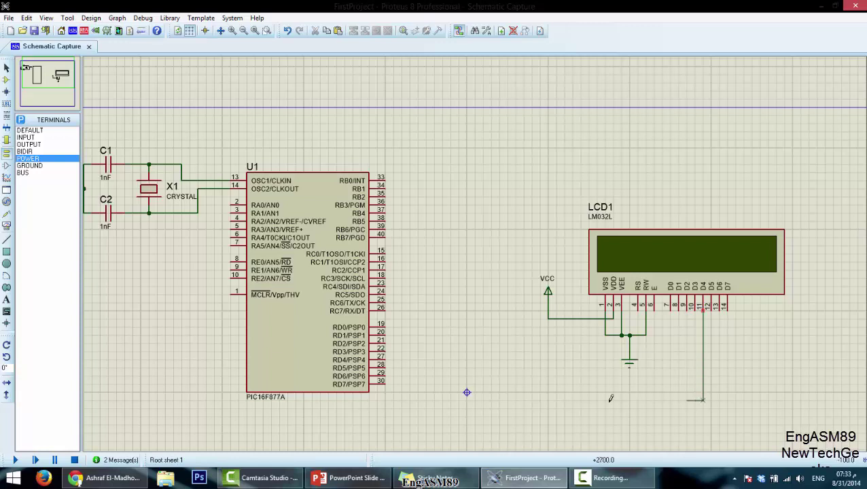
left_click(458, 399)
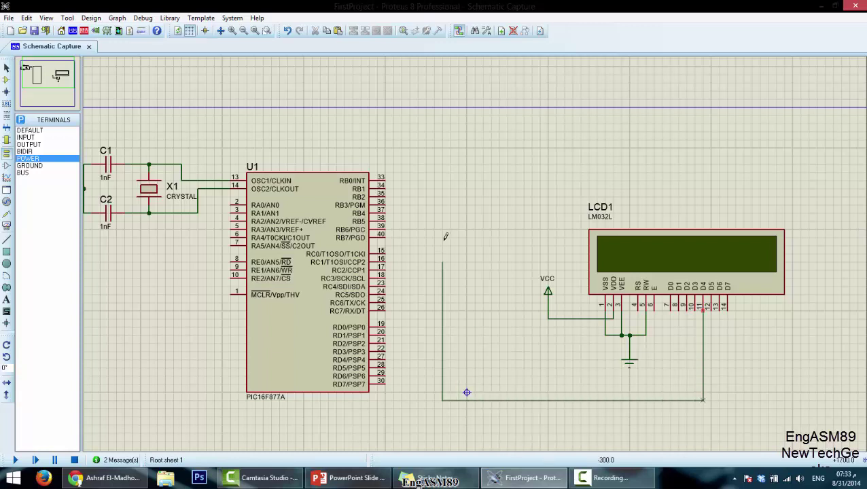
left_click(385, 212)
left_click(710, 311)
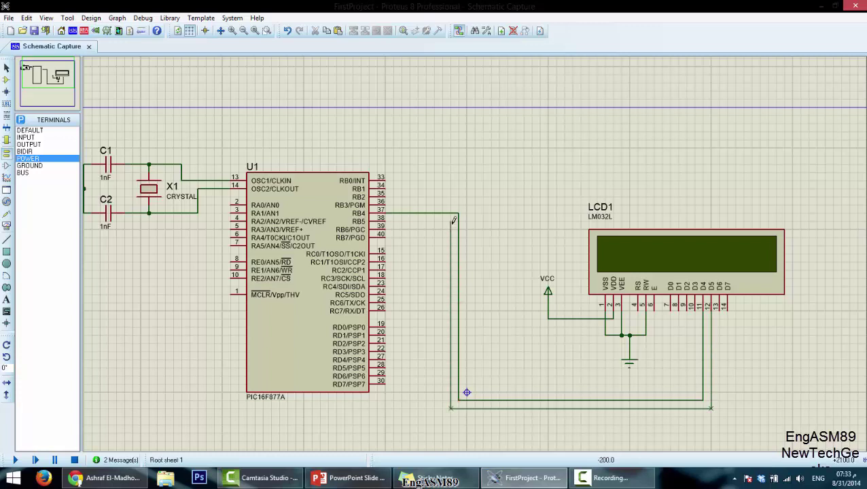
left_click(388, 223)
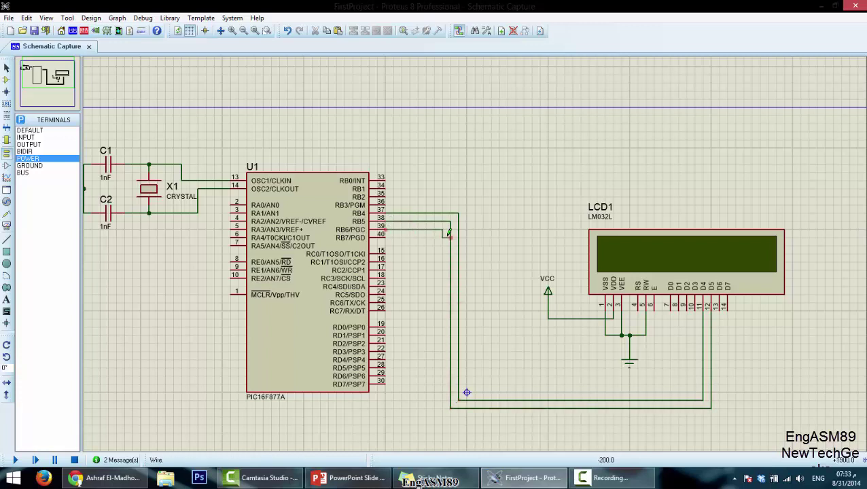
left_click(443, 416)
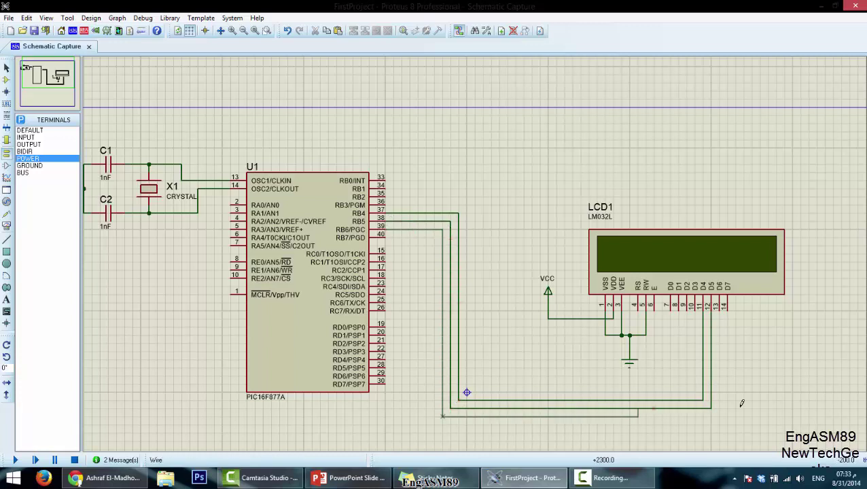
left_click(721, 304)
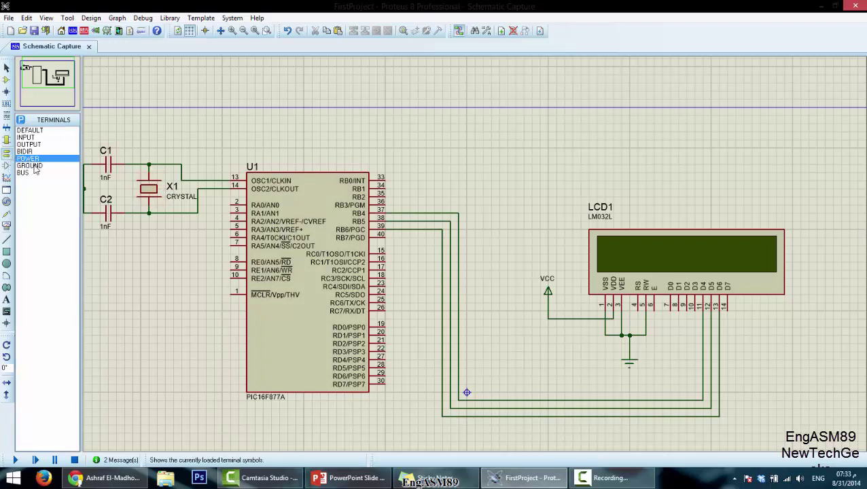
Step: Attach a default terminal to the PIC's RB7 pin and label it A1
left_click(34, 129)
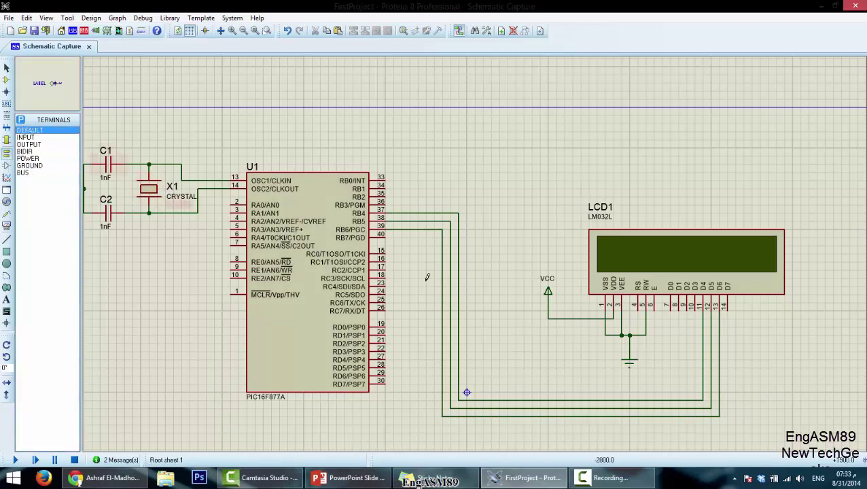
left_click(397, 239)
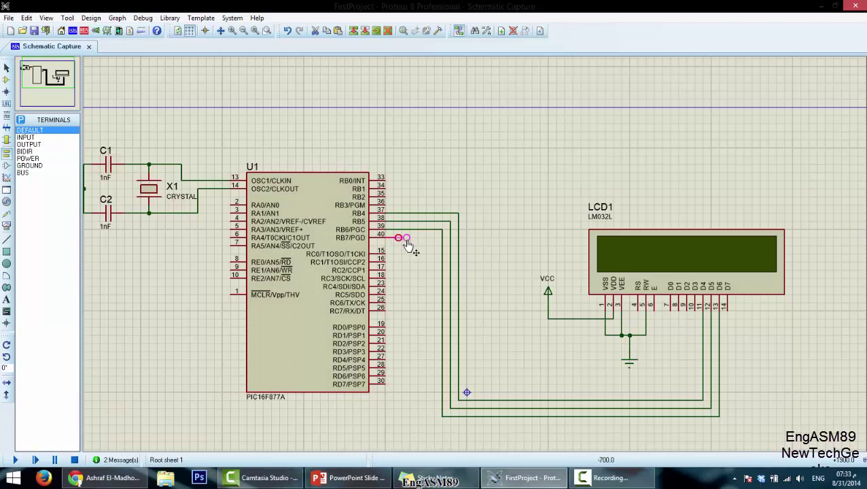
left_click_drag(397, 239, 414, 238)
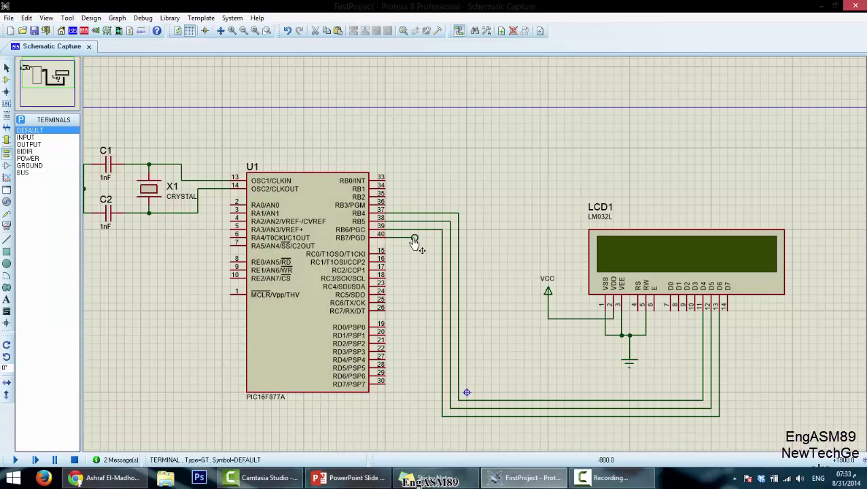
double_click(413, 240)
type("A1")
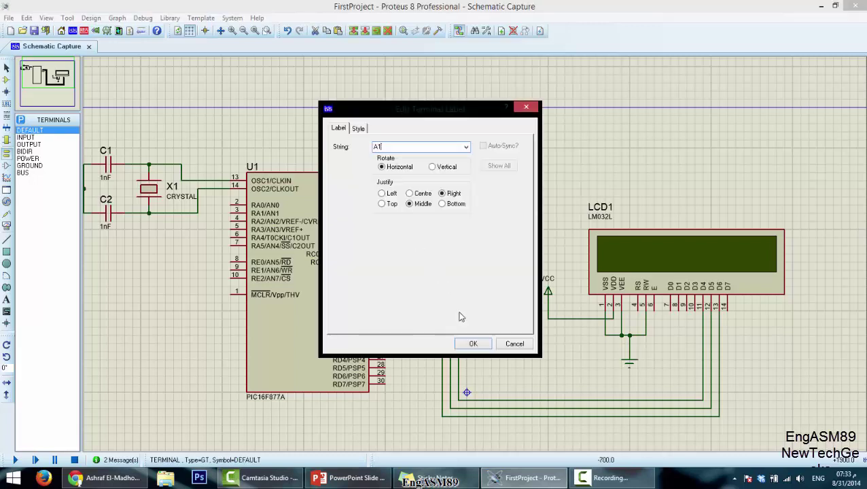
left_click(468, 344)
Step: Attach a vertical default terminal below the LCD's D7 pin and label it A1 to match the RB7 terminal
left_click(683, 330)
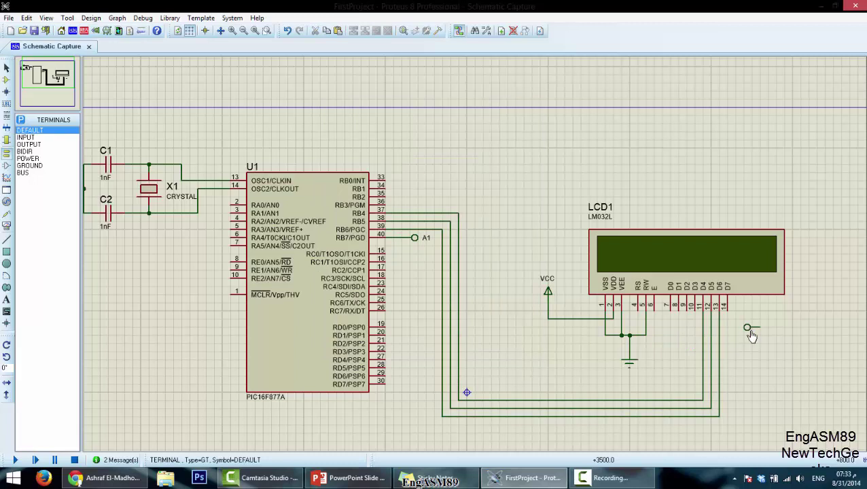
key("KP_Add")
left_click(751, 333)
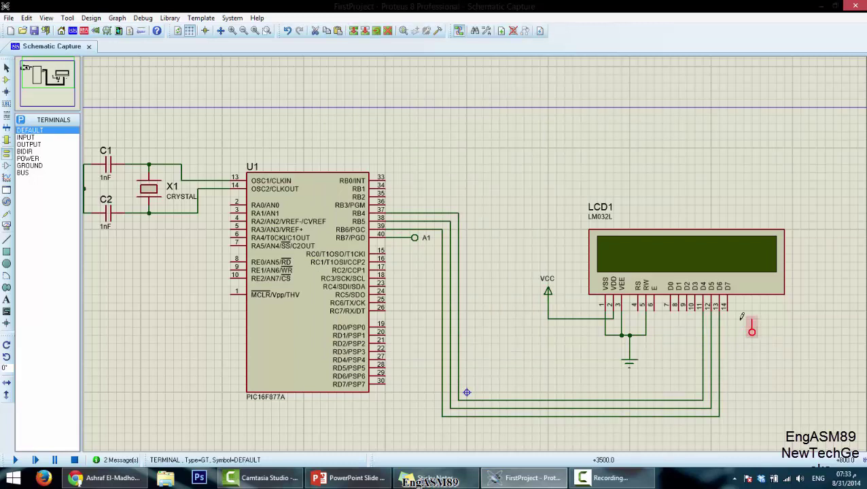
left_click_drag(750, 327, 726, 336)
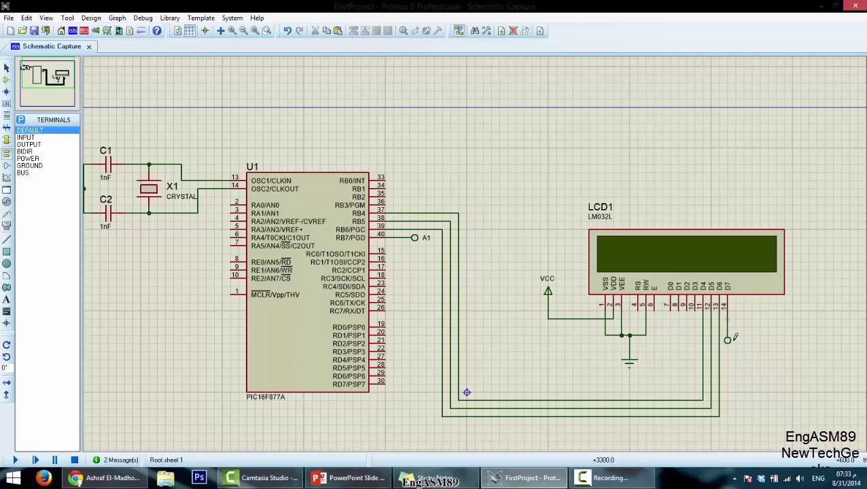
double_click(727, 340)
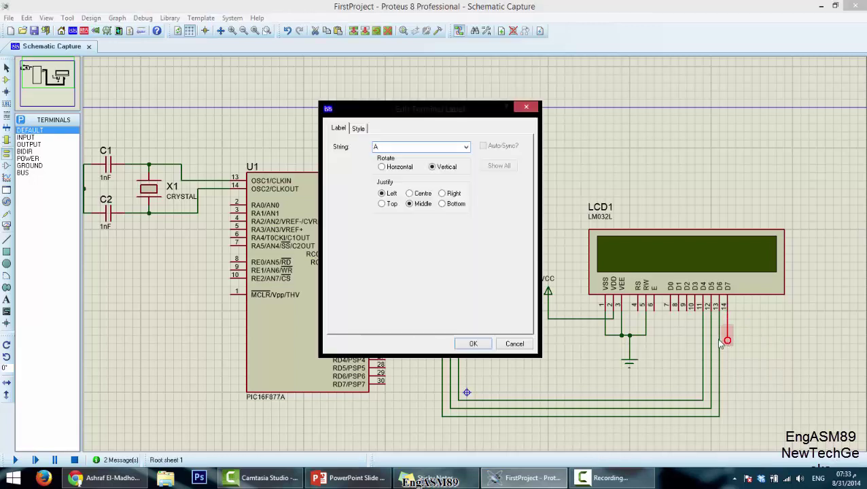
type("1")
key("Return")
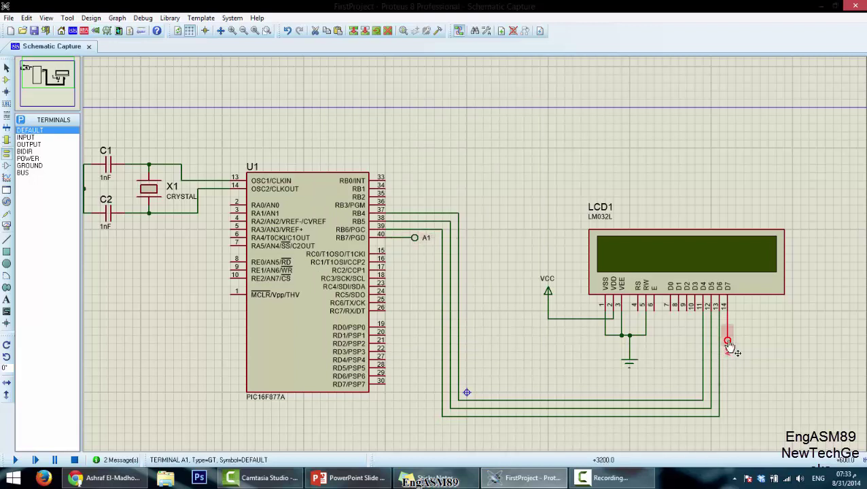
Step: Wire the LCD's RS pin to RB0 and its E pin to RB1 on the PIC
left_click(631, 326)
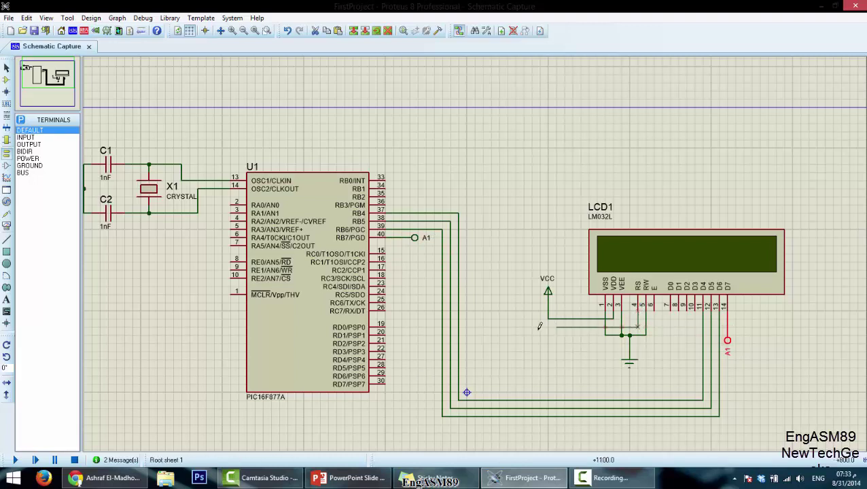
left_click(388, 178)
left_click(385, 188)
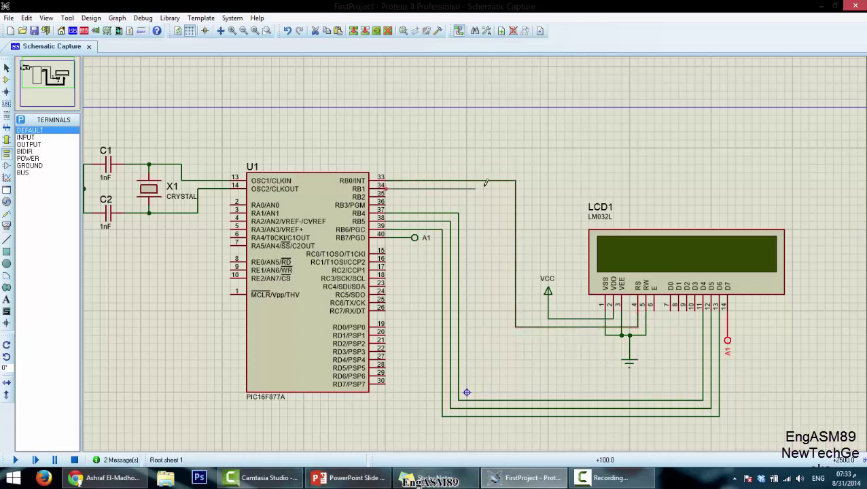
left_click(507, 188)
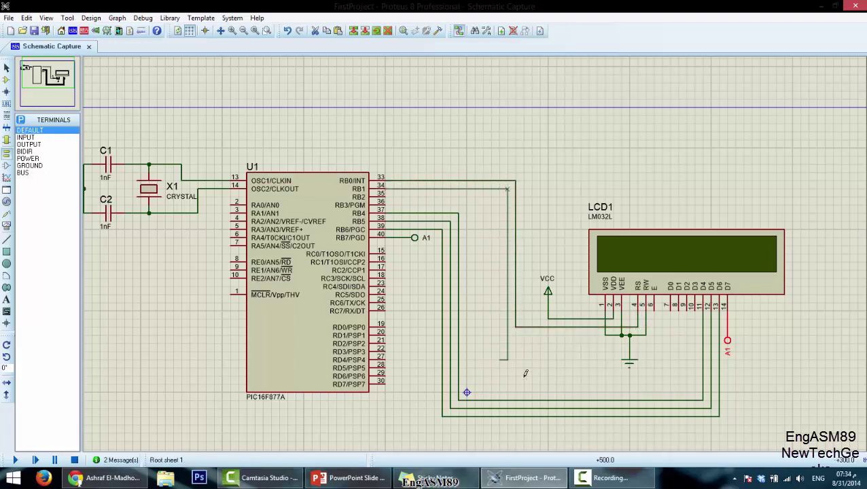
left_click(661, 375)
left_click(652, 307)
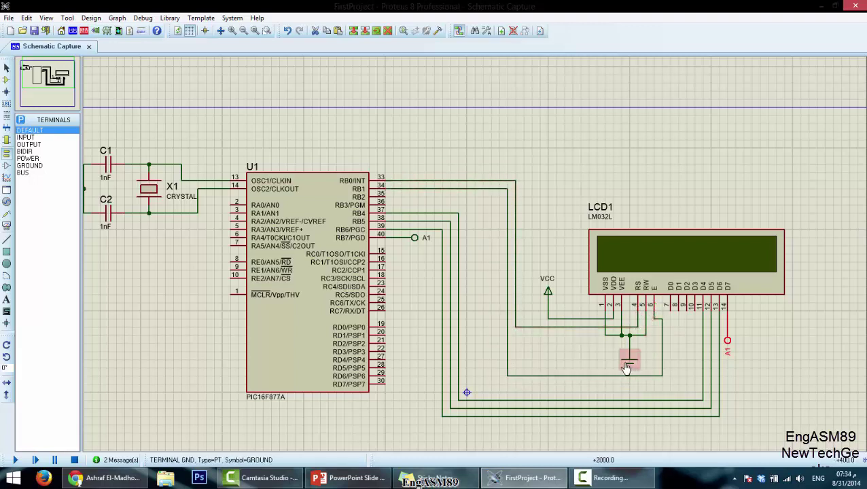
Step: Review the slide's reference circuit, advance to the ARES introduction slide, and return to the Proteus schematic
left_click(351, 478)
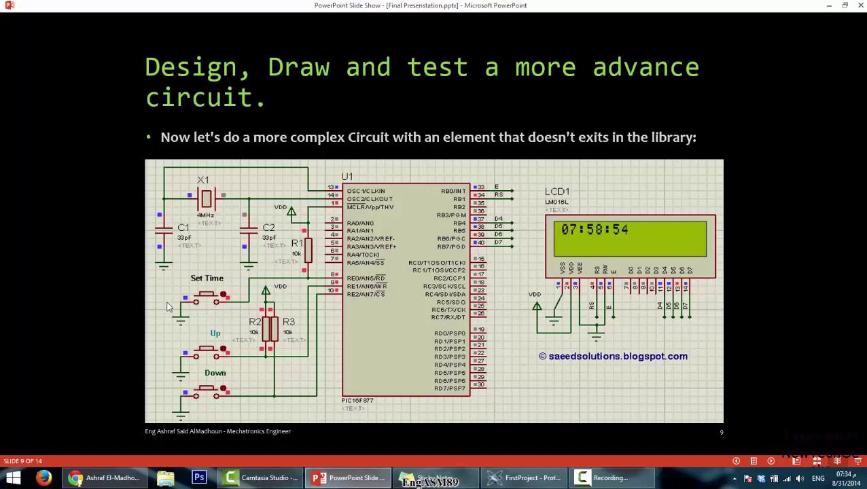
left_click(343, 479)
left_click(343, 478)
left_click(333, 312)
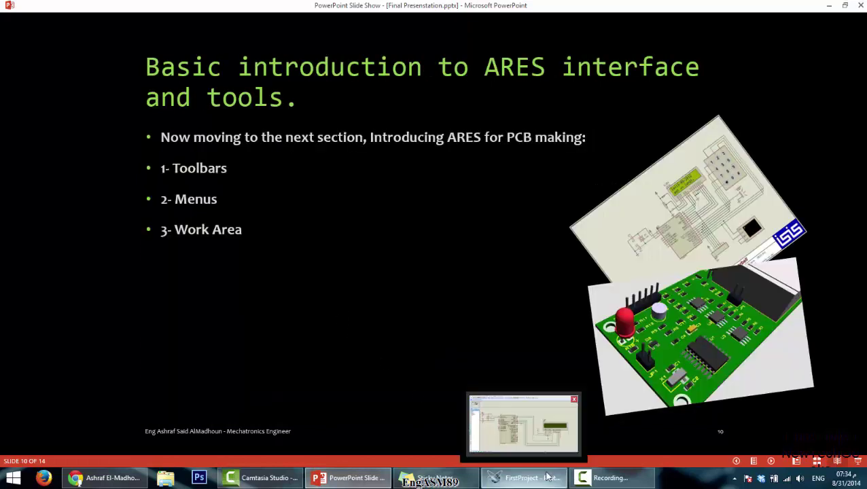
mouse_move(589, 481)
left_click(525, 479)
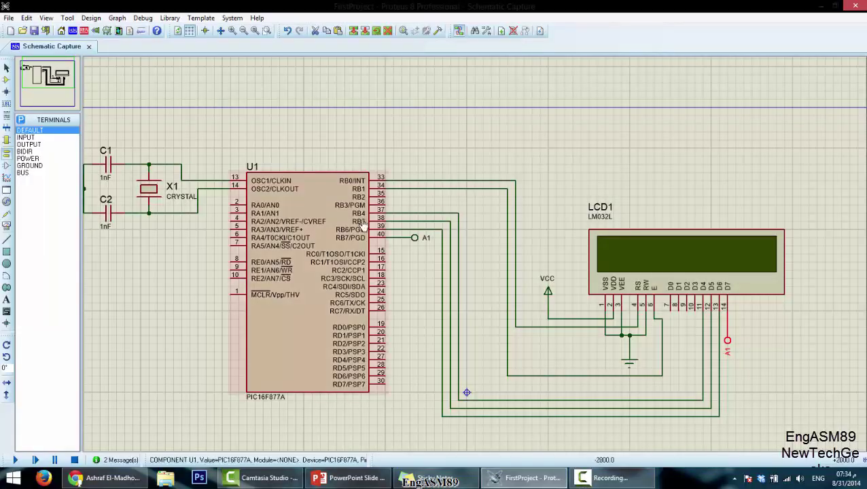
Step: Open the project's PCB layout and bring up the net class settings in the Design Rule Manager
scroll(372, 252, "down", 1)
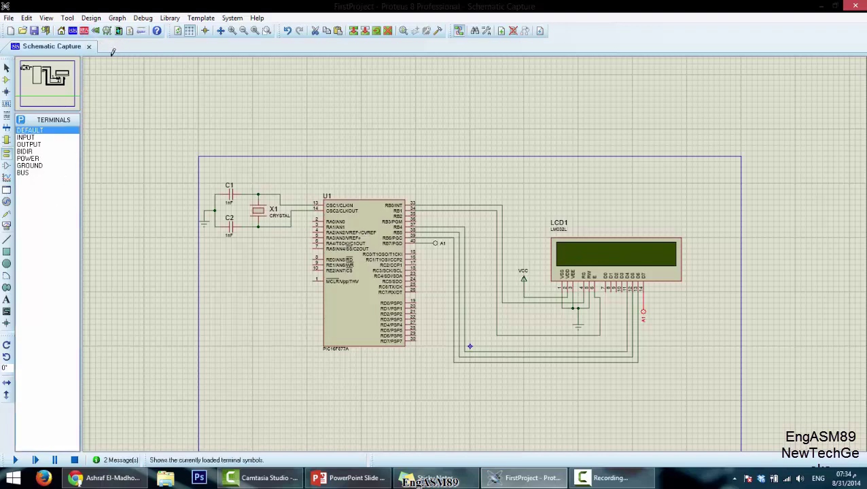
left_click(84, 30)
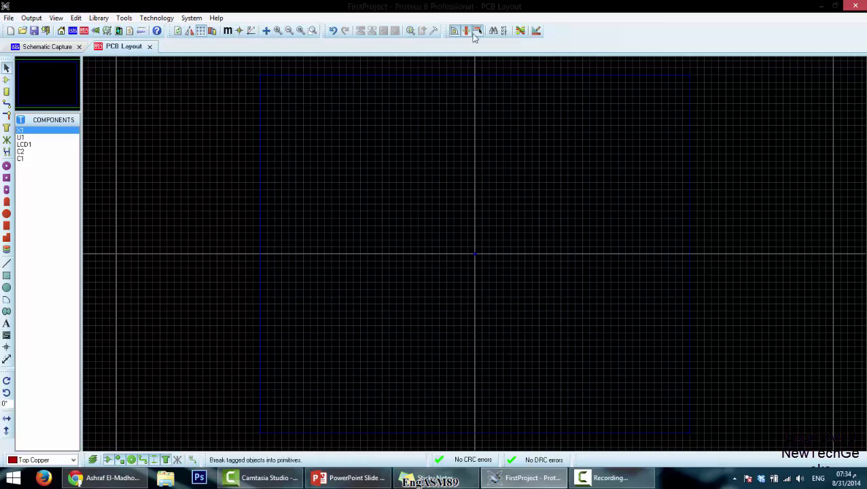
left_click(537, 31)
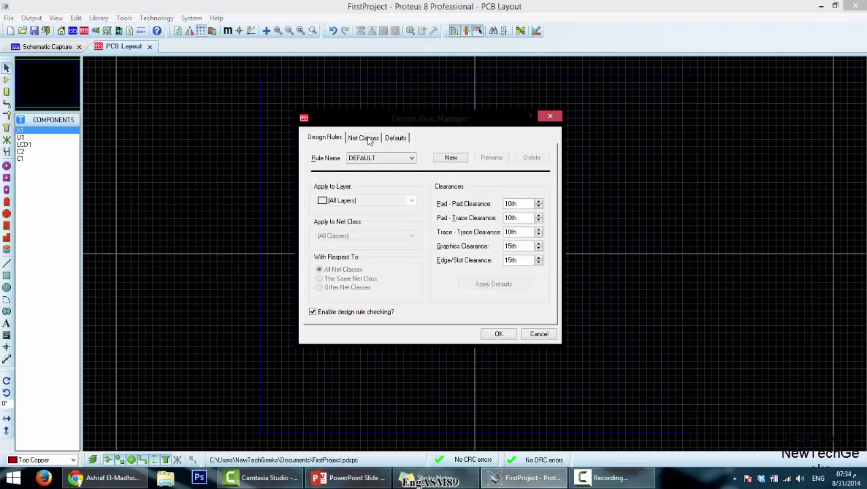
left_click(367, 139)
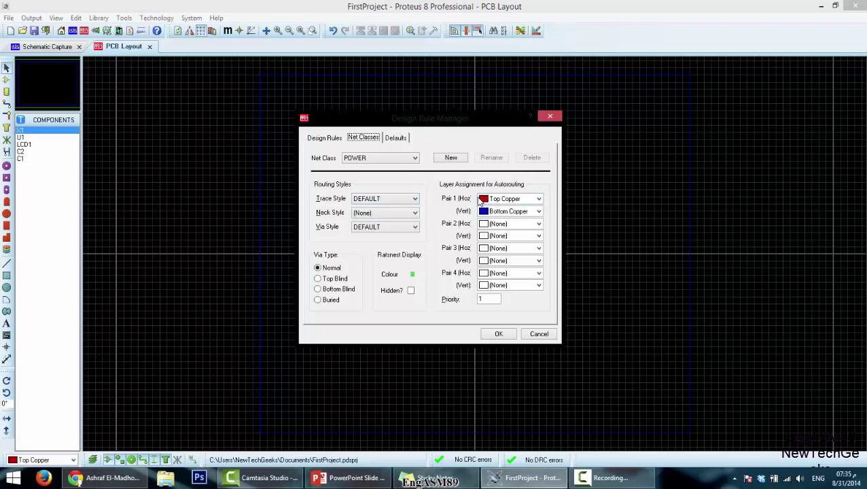
Step: Set the POWER net class's trace style and neck style to T40
left_click(392, 199)
scroll(383, 243, "down", 1)
scroll(382, 243, "down", 1)
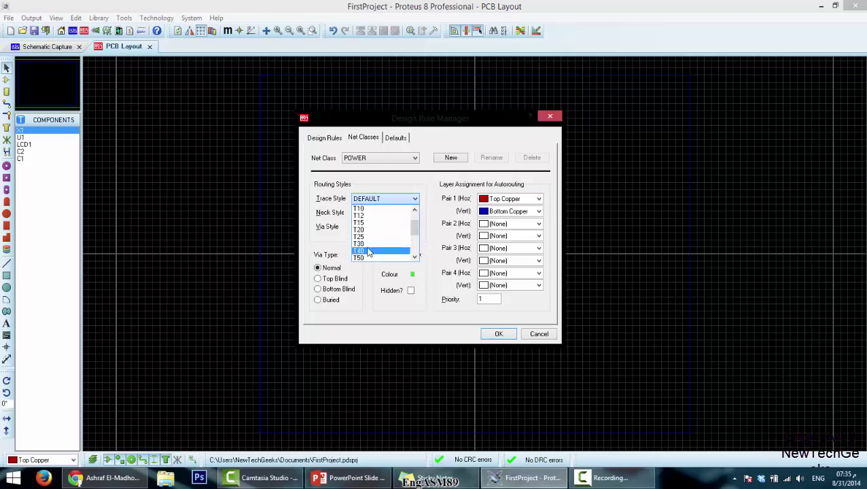
left_click(369, 250)
left_click(373, 213)
scroll(376, 239, "down", 1)
scroll(376, 244, "down", 1)
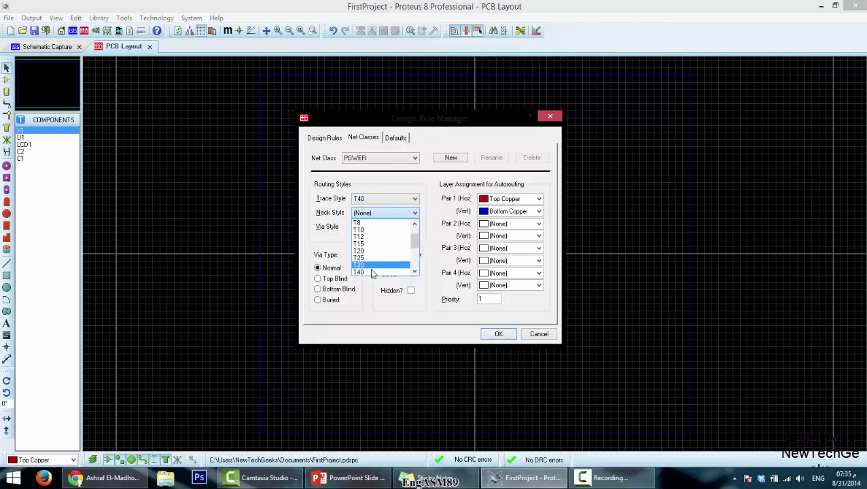
left_click(374, 266)
Step: Set the SIGNAL net class's trace style and neck style to T40
left_click(360, 159)
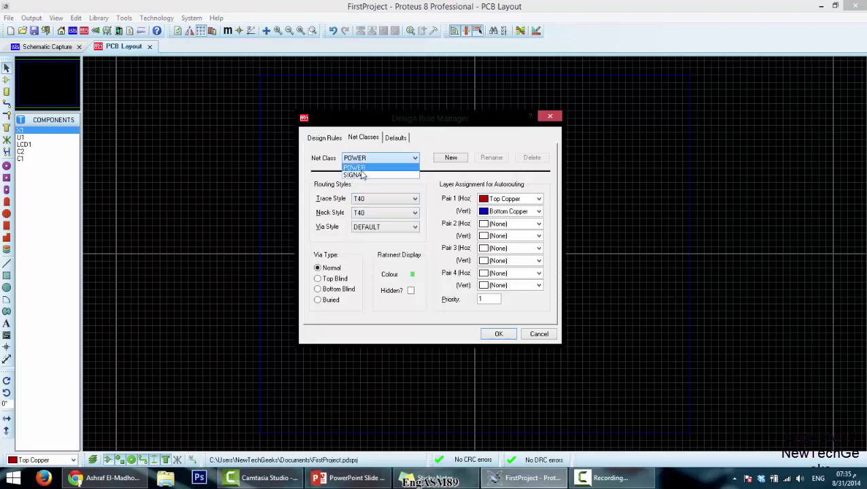
left_click(359, 174)
left_click(371, 198)
scroll(367, 238, "down", 1)
left_click(367, 250)
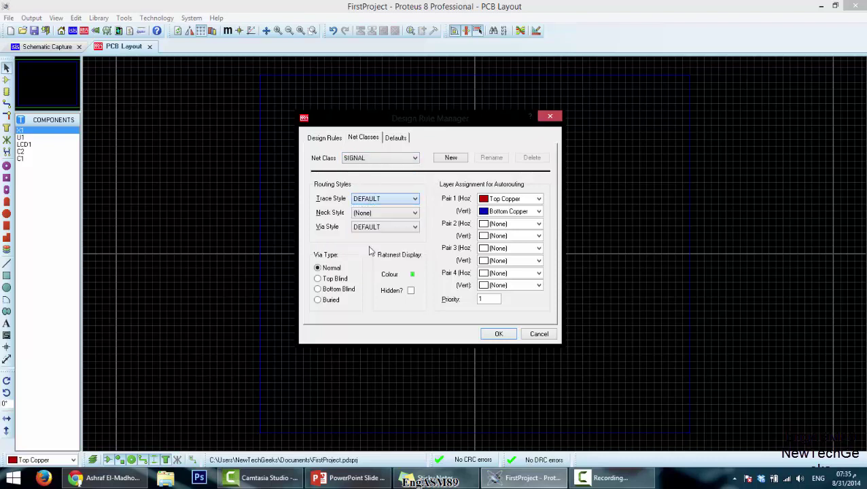
left_click(380, 213)
scroll(369, 254, "down", 2)
scroll(372, 261, "up", 1)
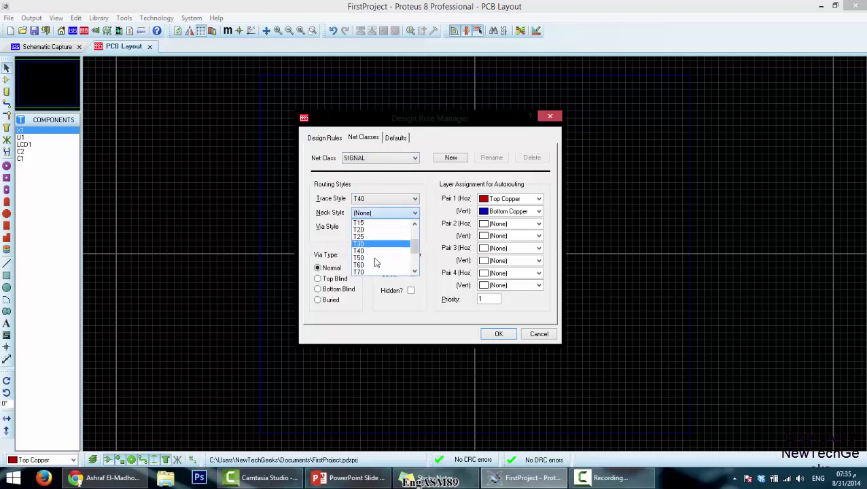
left_click(373, 251)
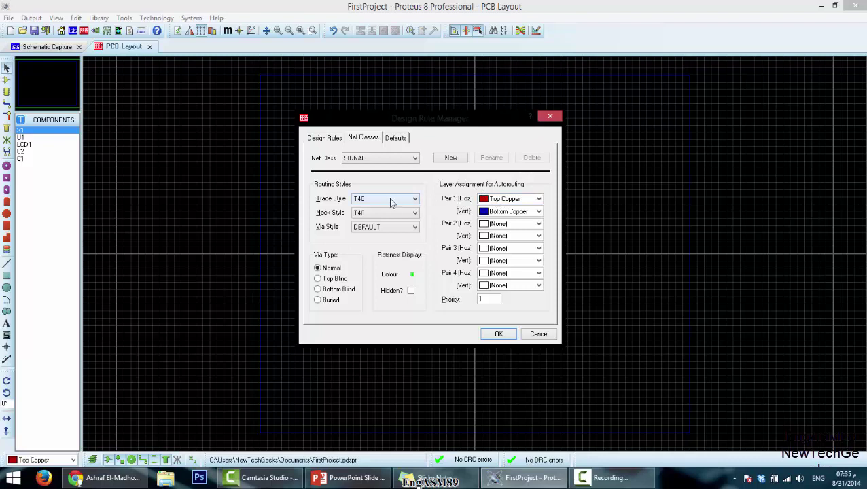
Step: Assign Bottom Copper as the Pair 1 horizontal autorouting layer for both the SIGNAL and POWER net classes, and apply the rules
left_click(502, 204)
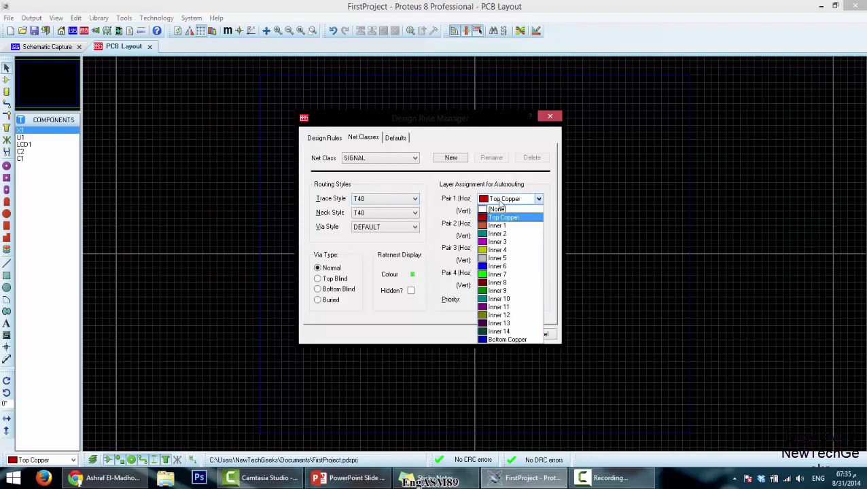
left_click(506, 339)
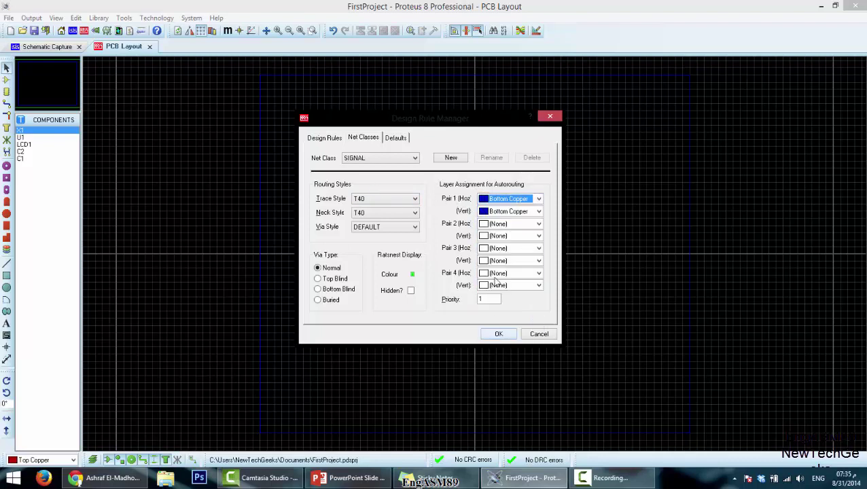
left_click(377, 158)
left_click(370, 174)
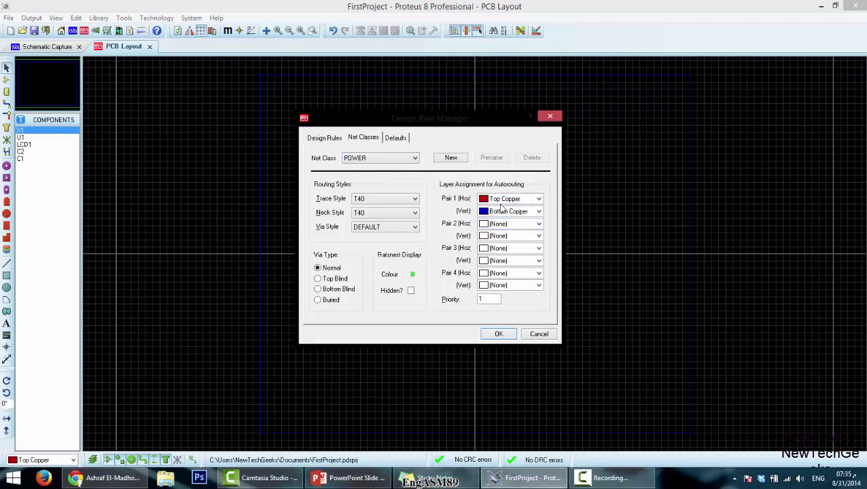
left_click(506, 198)
left_click(490, 339)
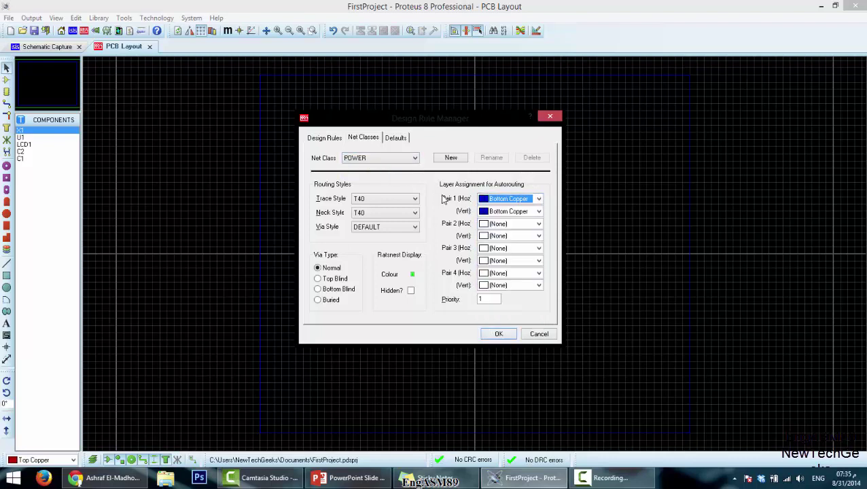
left_click(496, 335)
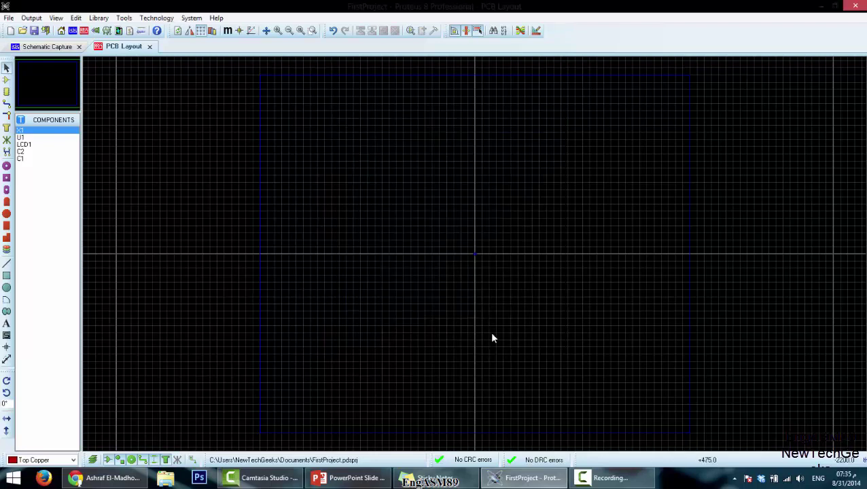
Step: List the components available for board placement and compare them with the parts in the schematic
left_click(536, 31)
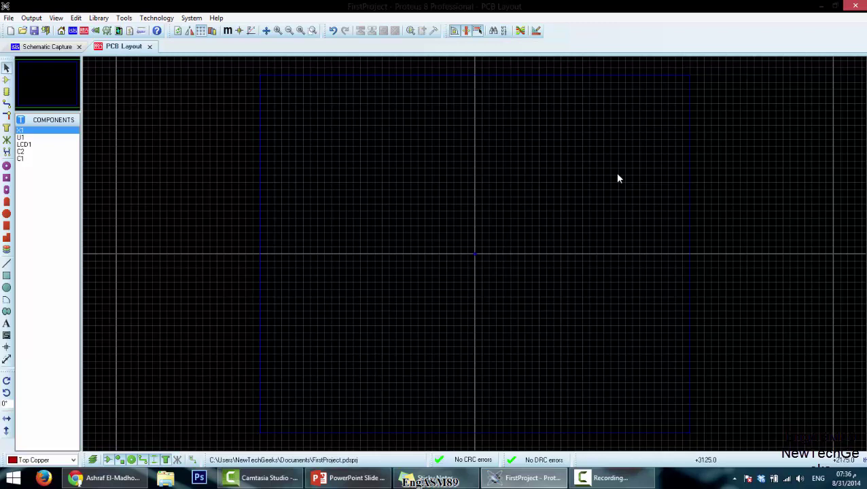
left_click(6, 80)
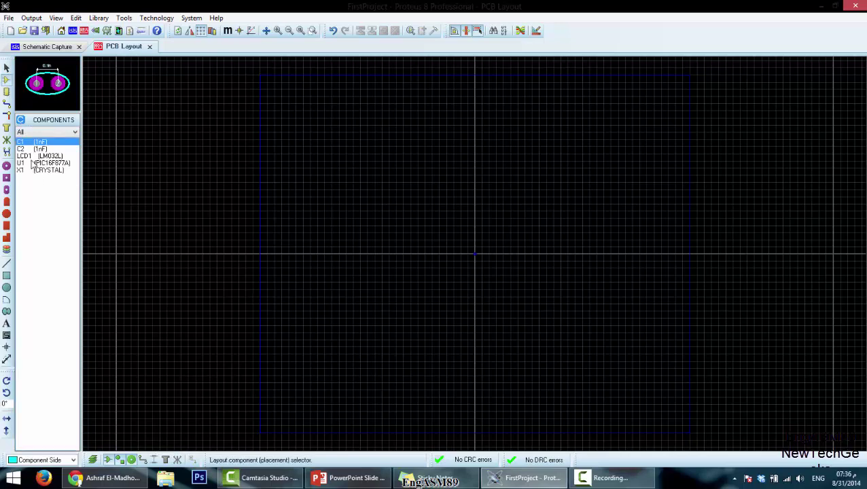
left_click(35, 47)
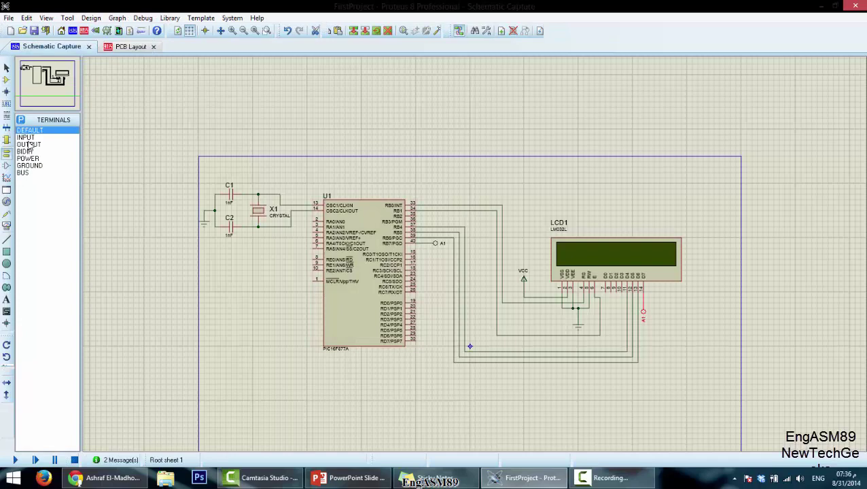
key("ctrl+Tab")
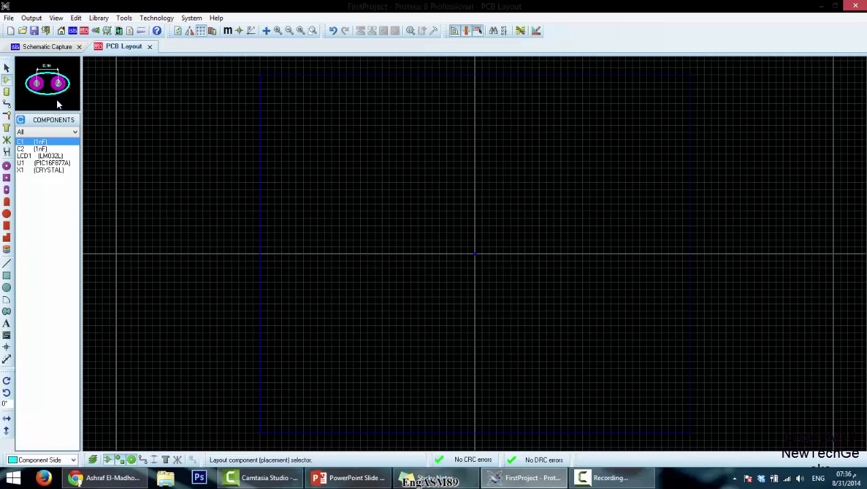
left_click(47, 46)
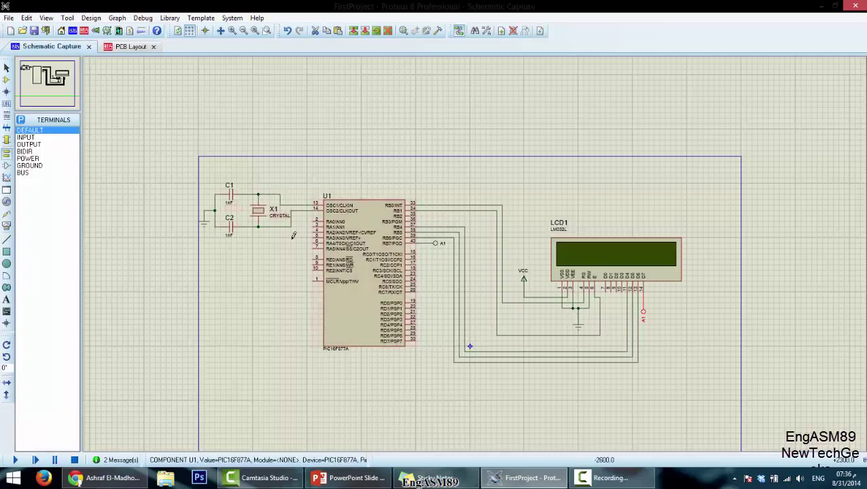
left_click(110, 48)
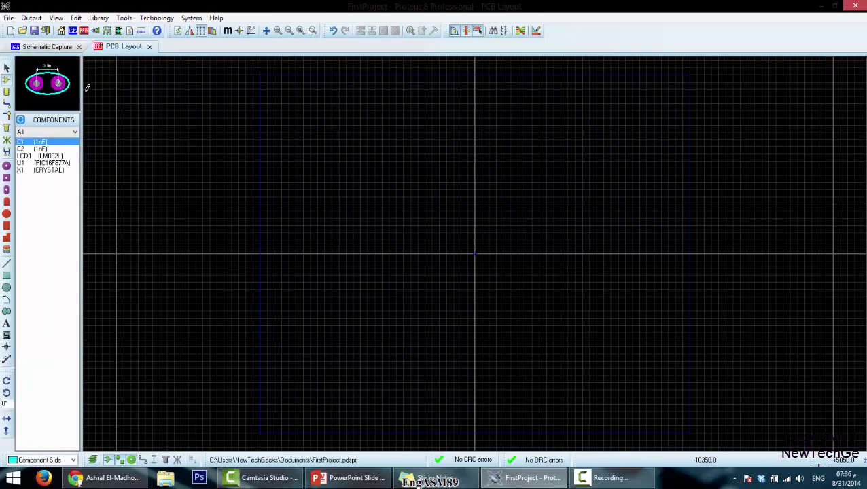
left_click(44, 47)
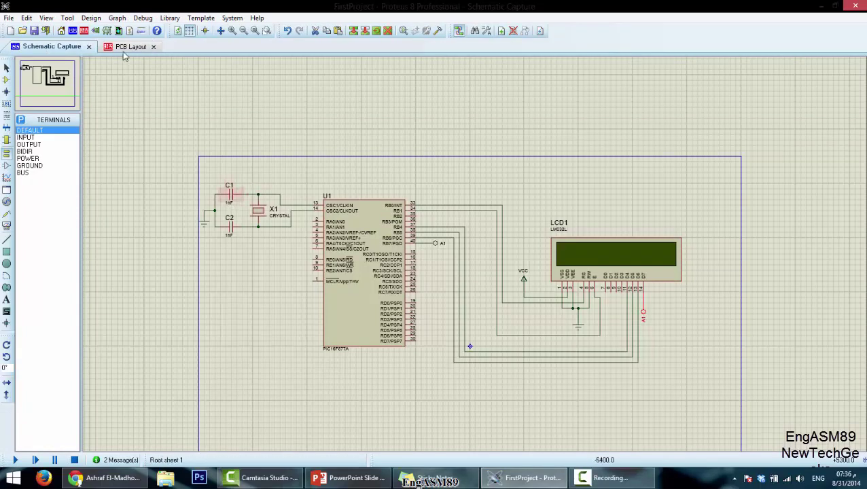
left_click(127, 47)
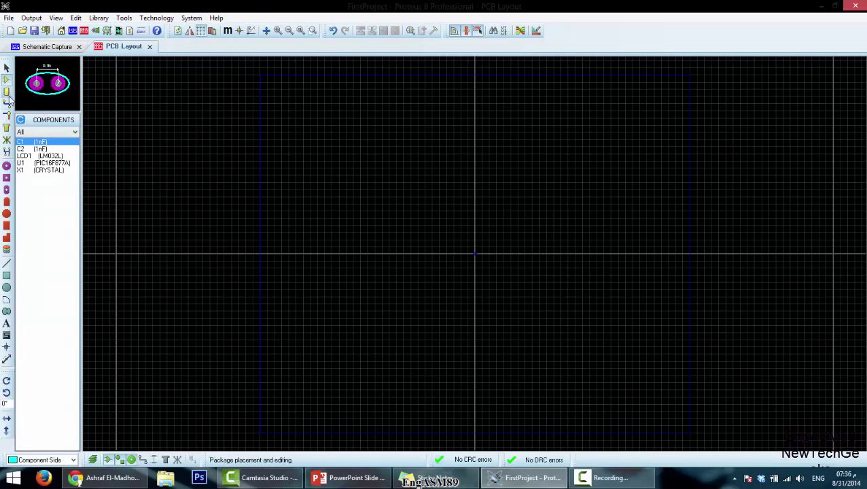
Step: Look through the board's packages and the package library picker, and highlight T40 among the trace styles
left_click(6, 93)
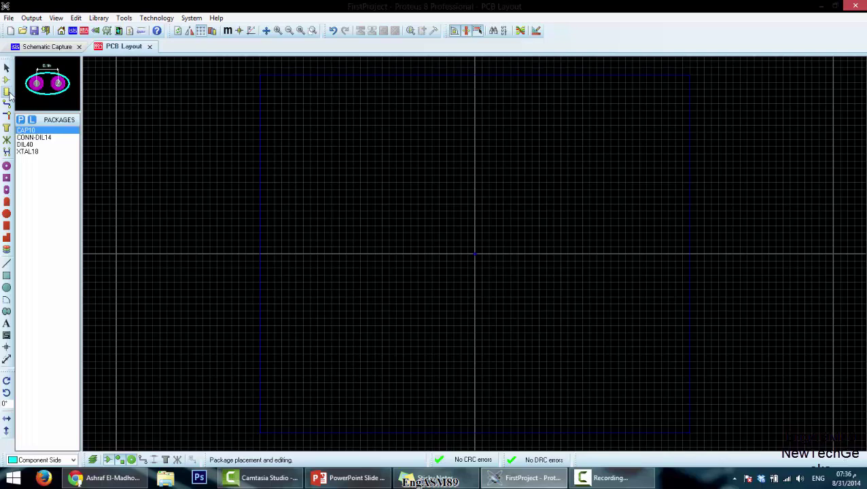
left_click(21, 121)
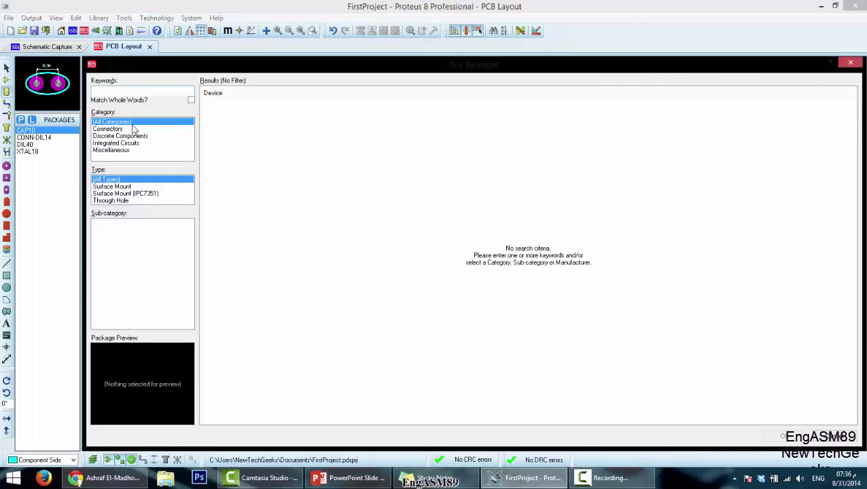
key("Escape")
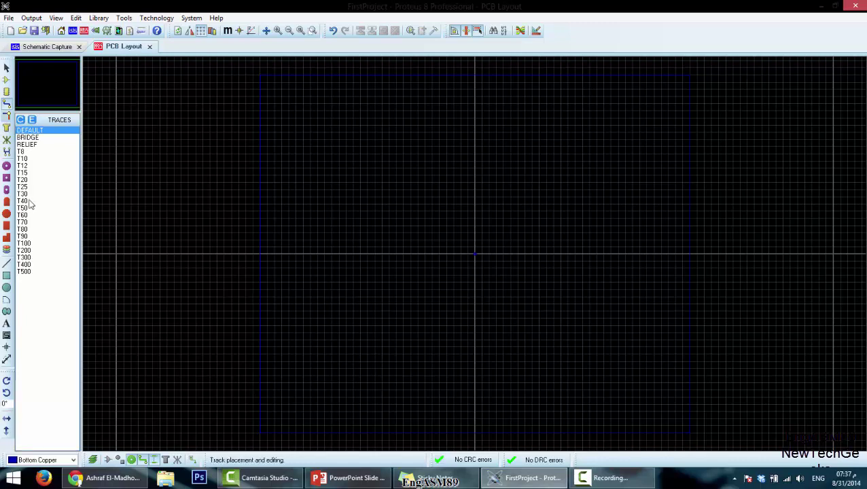
left_click(24, 201)
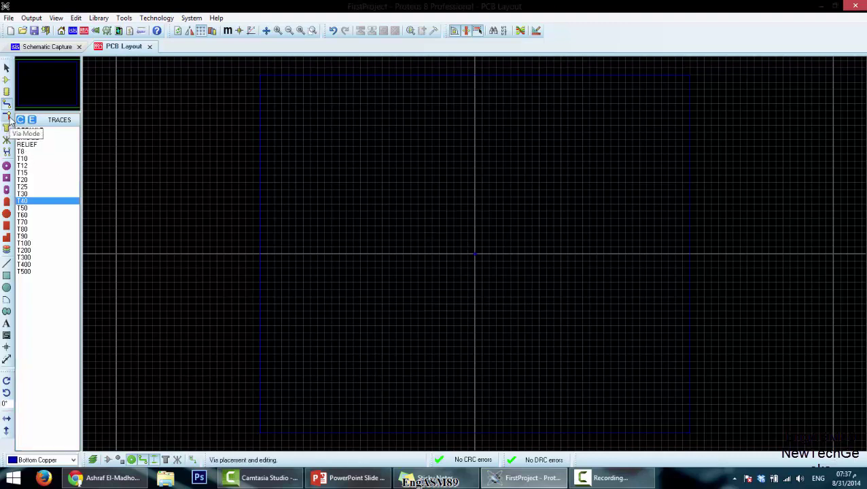
Step: Place two C-90-50 circular through-hole pads inside the board area and inspect them up close
left_click(7, 168)
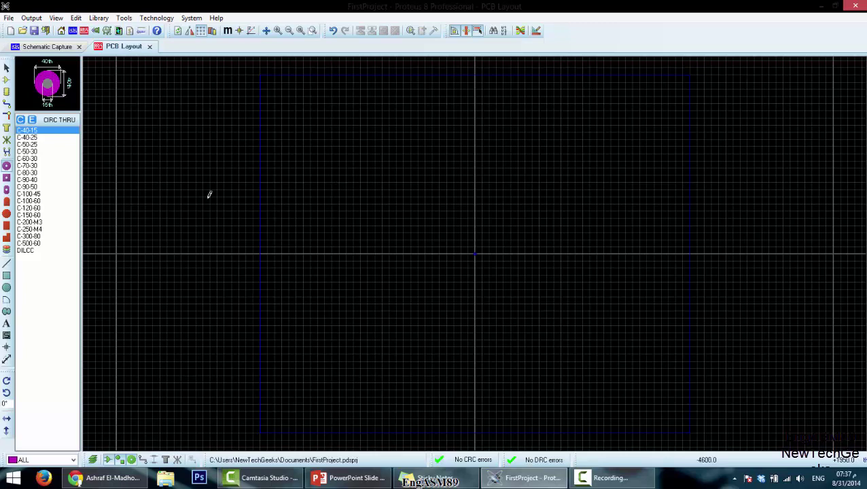
left_click(33, 187)
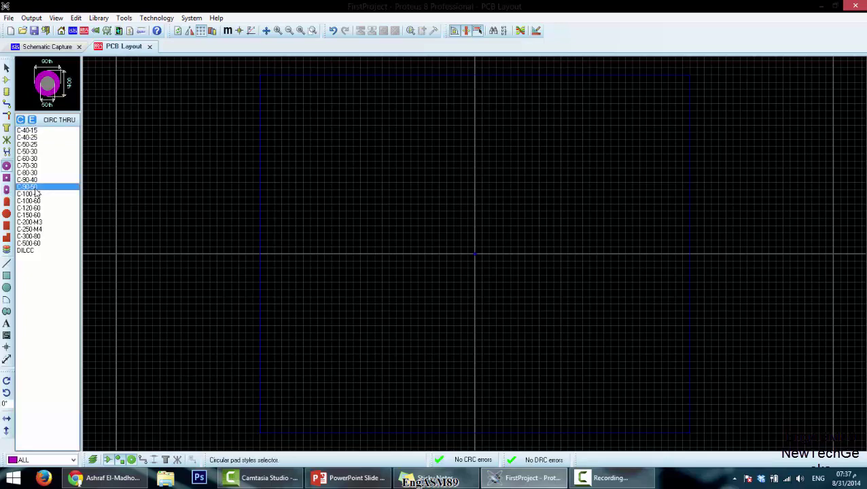
left_click(407, 241)
left_click(416, 228)
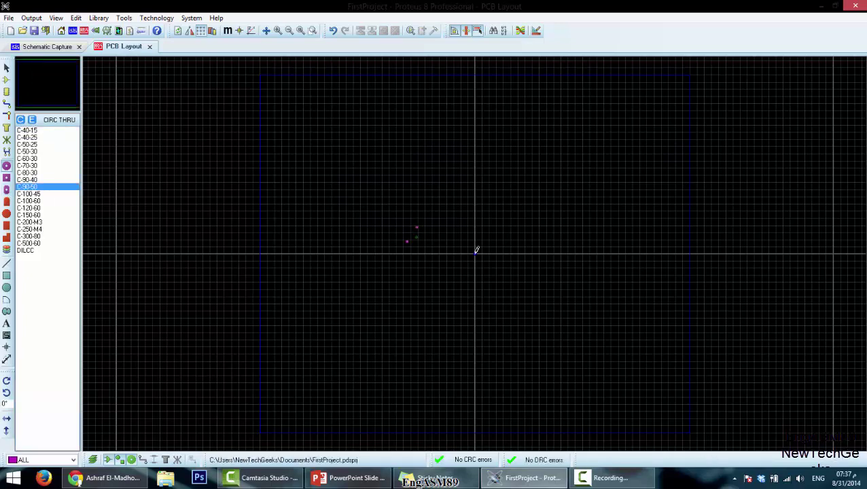
scroll(476, 251, "up", 4)
scroll(476, 248, "down", 1)
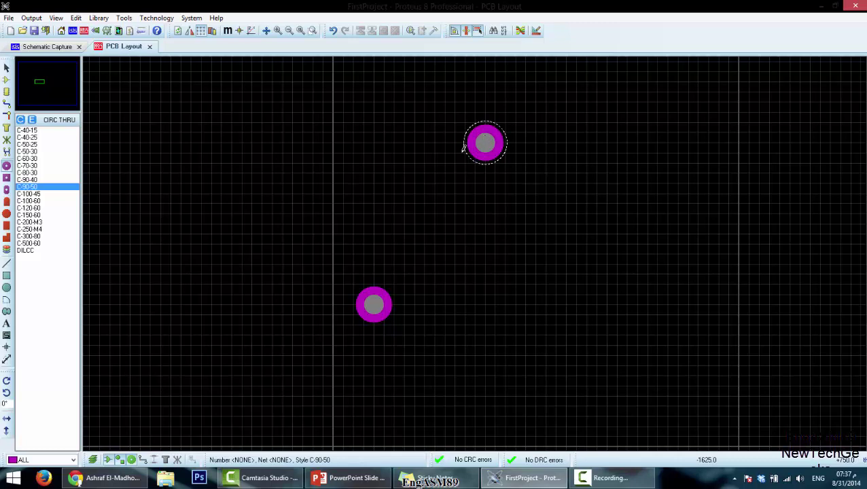
Step: Examine the square and DIL through-hole pad styles and the layers available for pads
left_click(7, 179)
left_click(7, 191)
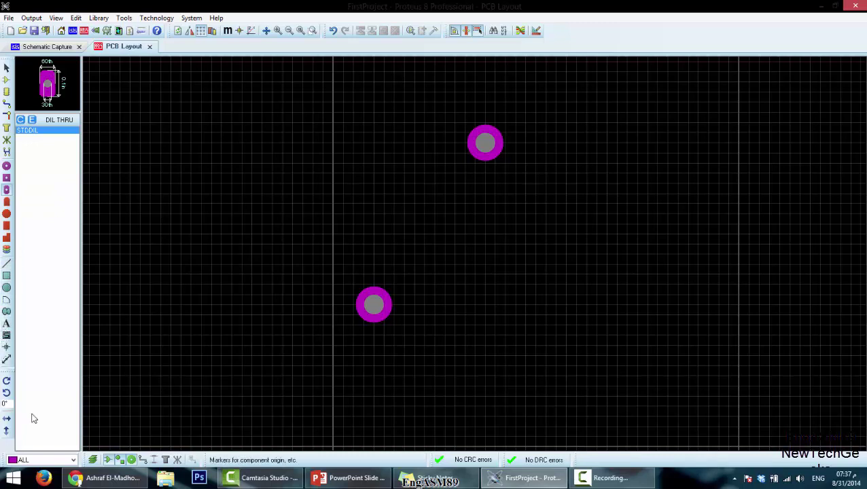
left_click(52, 461)
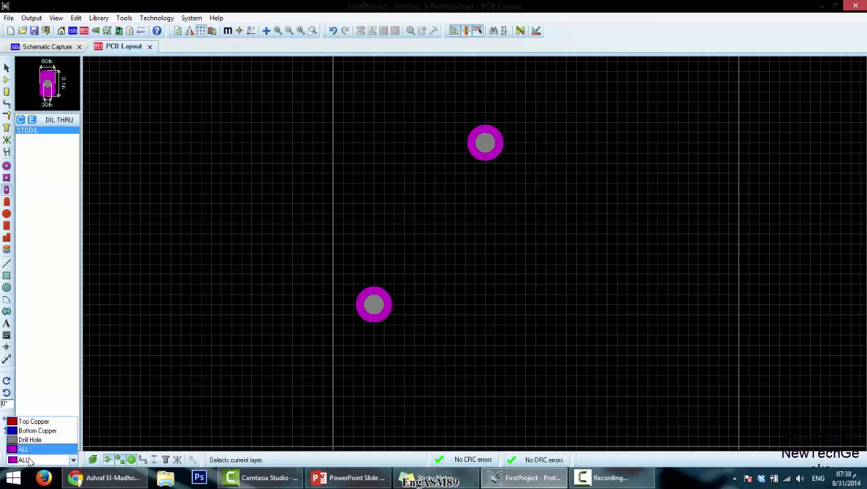
left_click(296, 246)
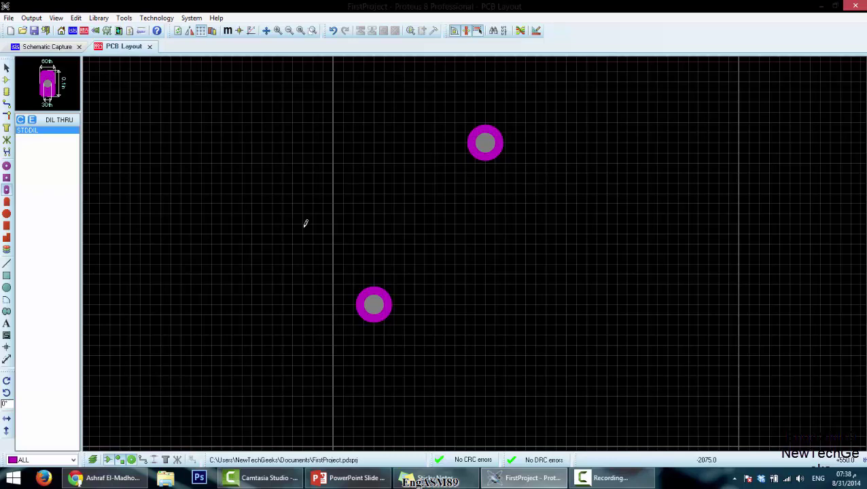
key("F7")
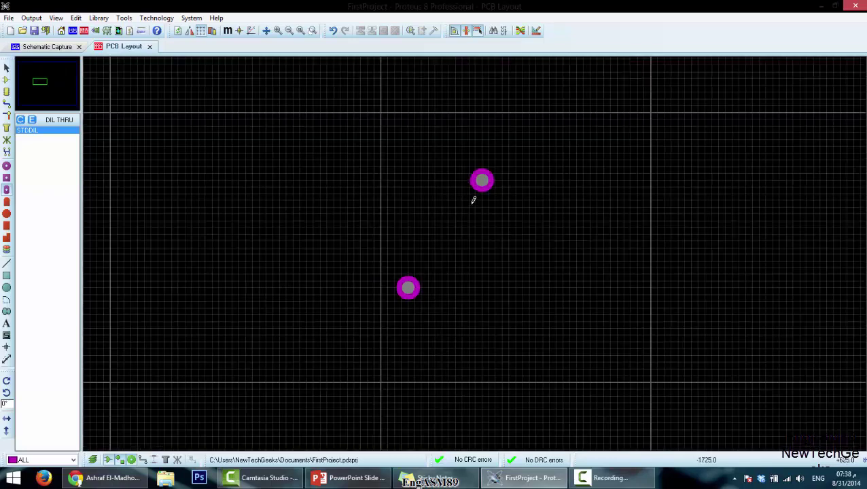
Step: Delete both circular test pads from the board area
left_click_drag(360, 146, 407, 193)
left_click_drag(467, 248, 535, 316)
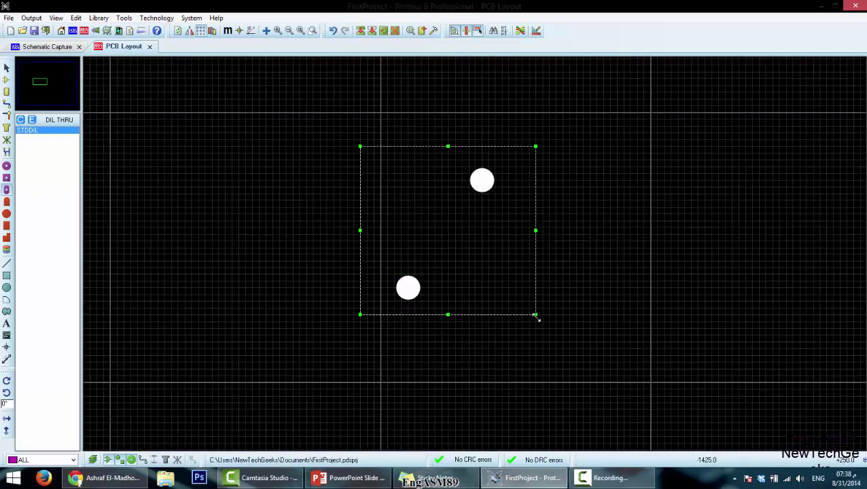
key("Delete")
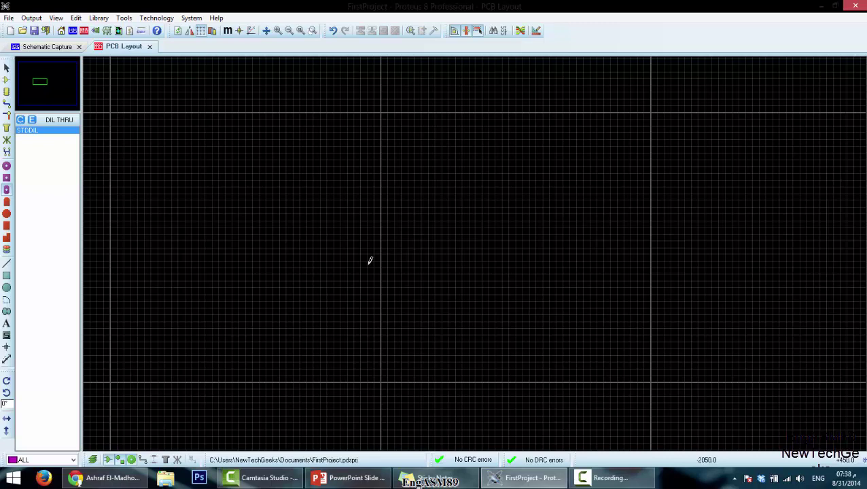
Step: Switch to the PowerPoint slide show and advance to the slide on preparing the ISIS circuit design for ARES
left_click(334, 481)
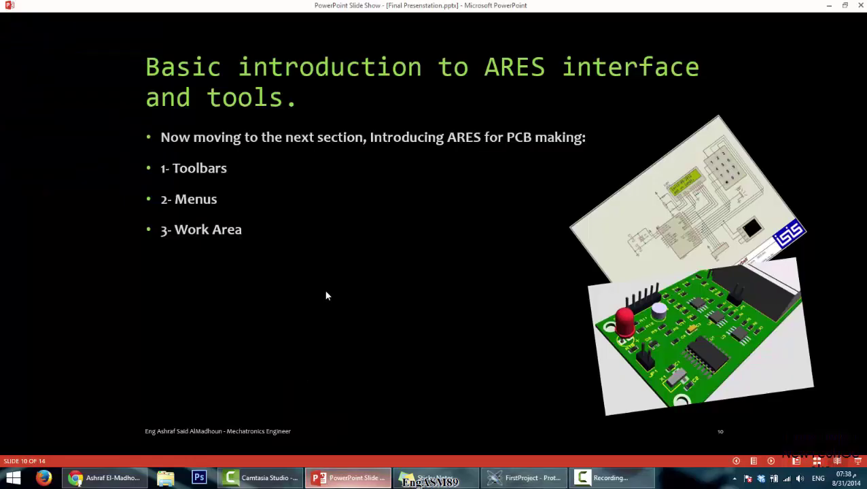
left_click(326, 296)
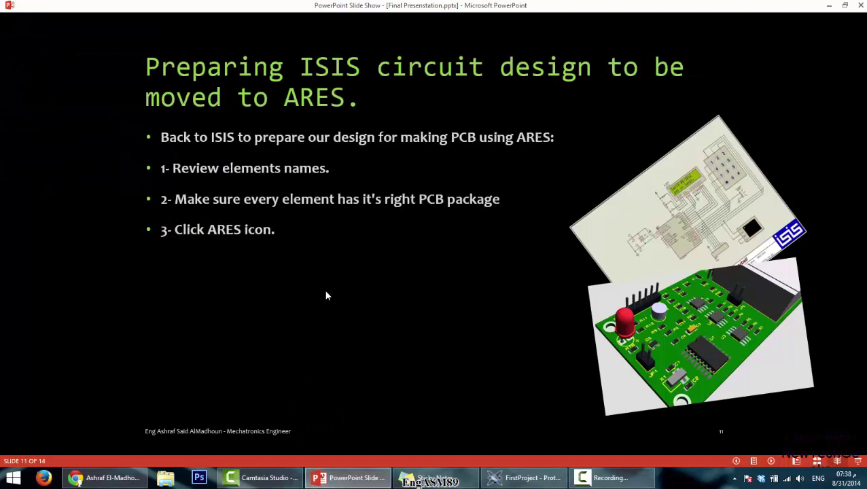
Step: Switch to the Proteus schematic and examine the VDD and VSS power pins in the packaging of the PIC16F877A
left_click(520, 485)
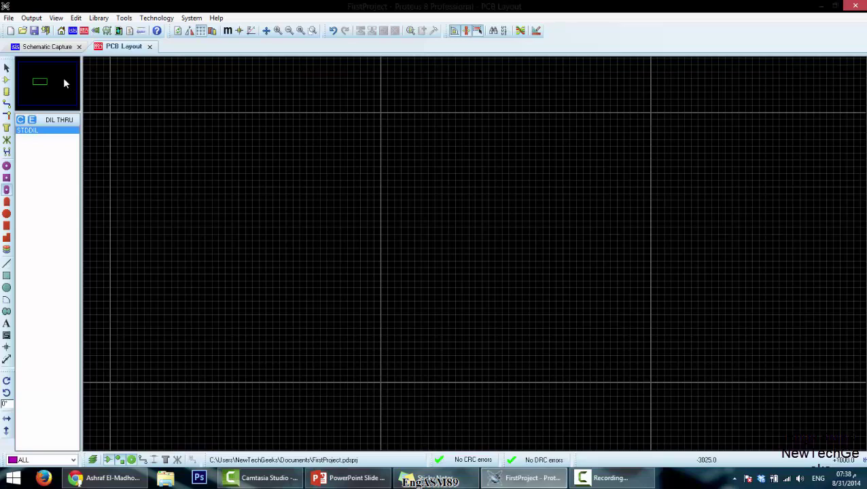
left_click(48, 49)
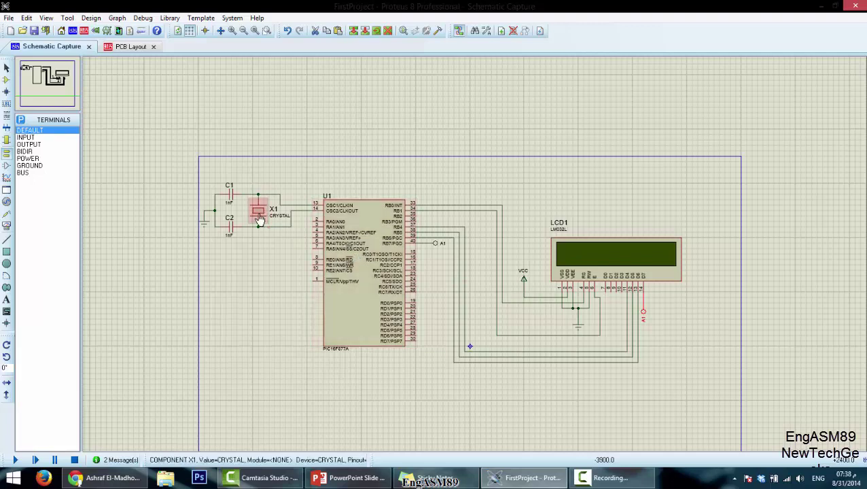
left_click(370, 262)
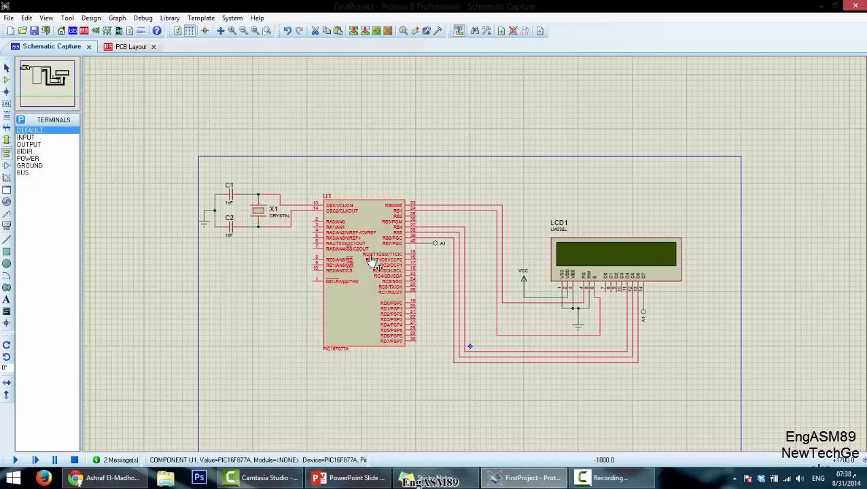
right_click(373, 262)
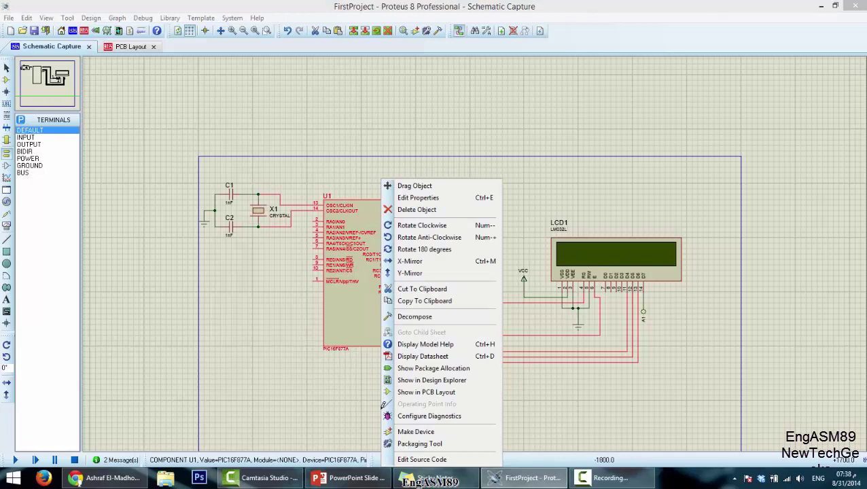
left_click(415, 443)
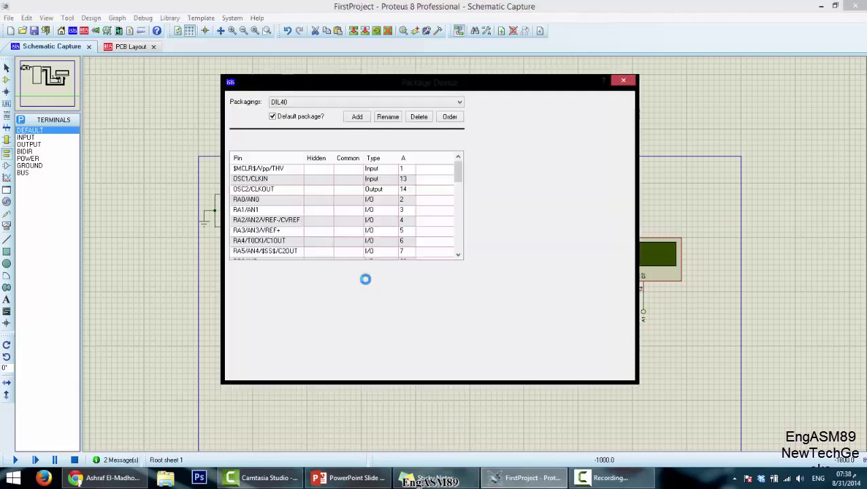
left_click_drag(458, 178, 458, 242)
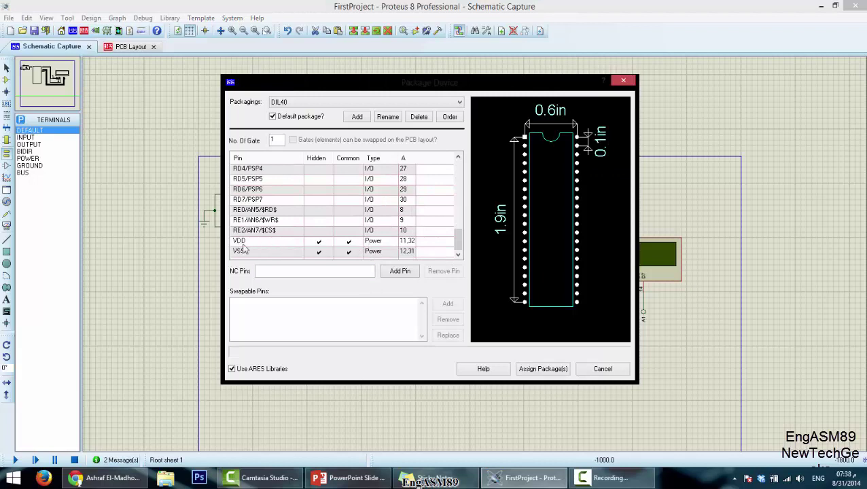
left_click(603, 369)
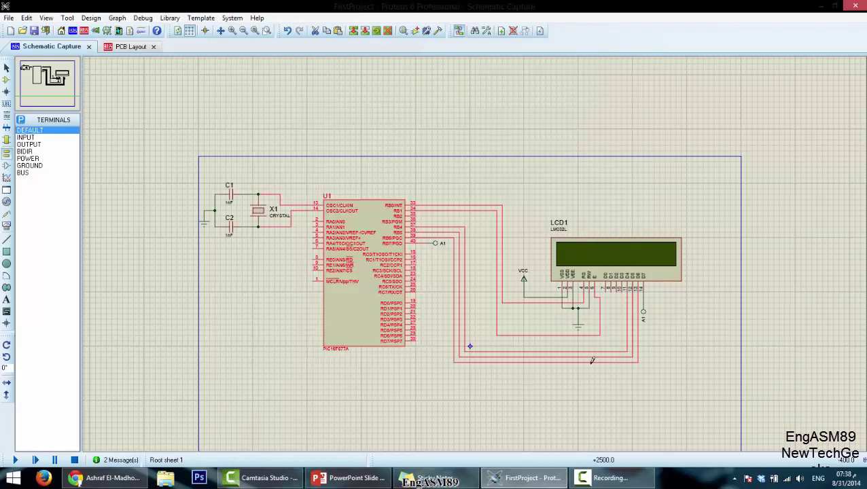
Step: Relabel the power terminal feeding the LCD as VDD
double_click(522, 283)
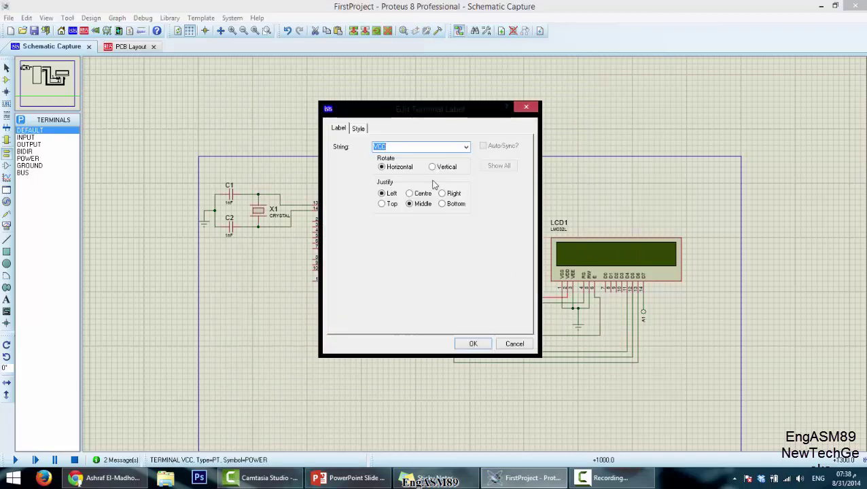
type("VDD")
key("Escape")
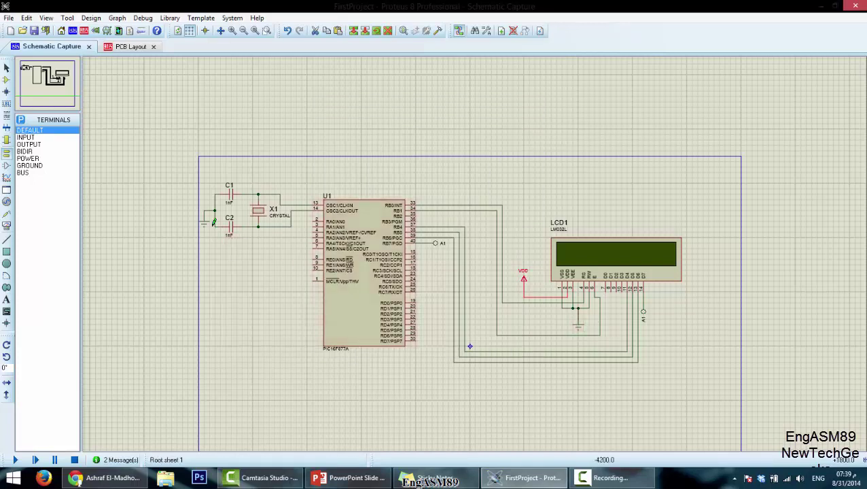
Step: Label the ground terminal beside capacitors C1 and C2 as VSS
double_click(204, 222)
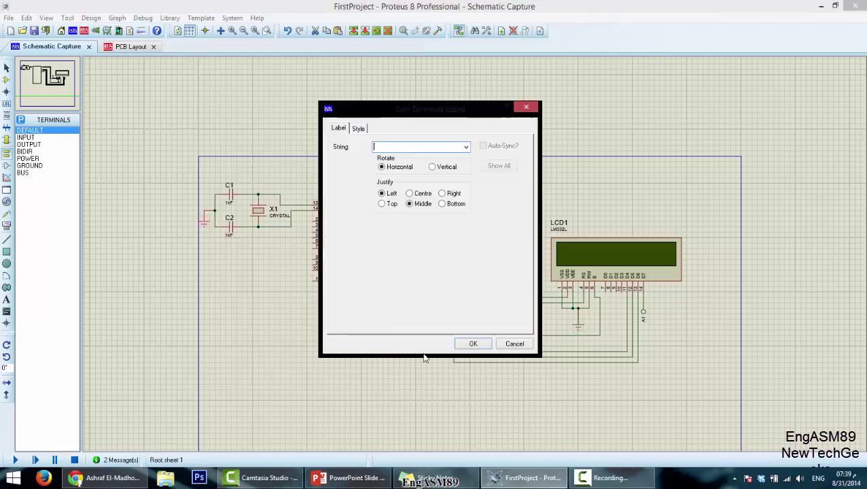
type("V")
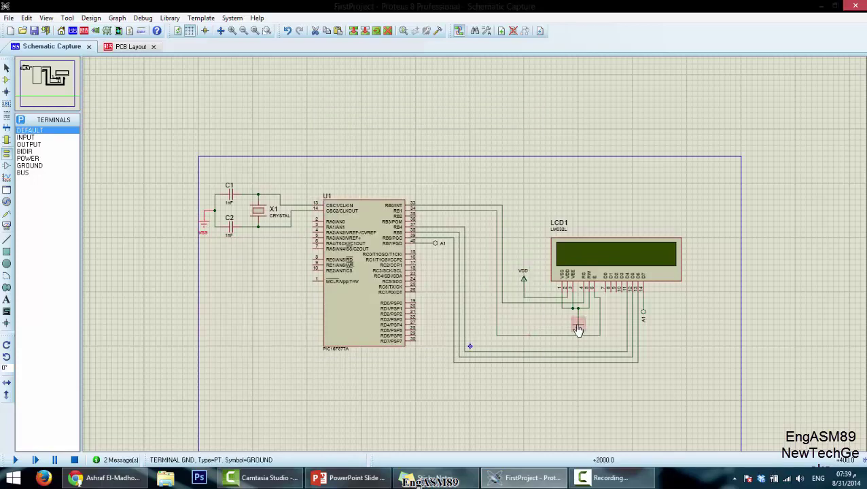
type("SS")
left_click(473, 343)
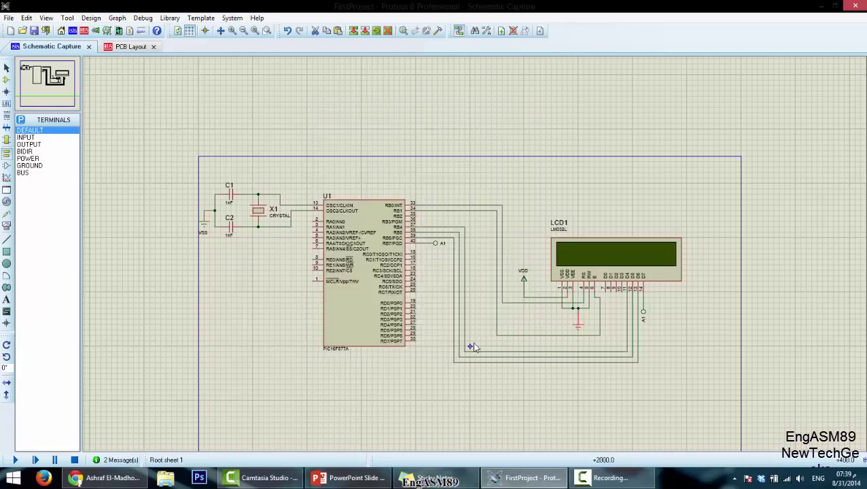